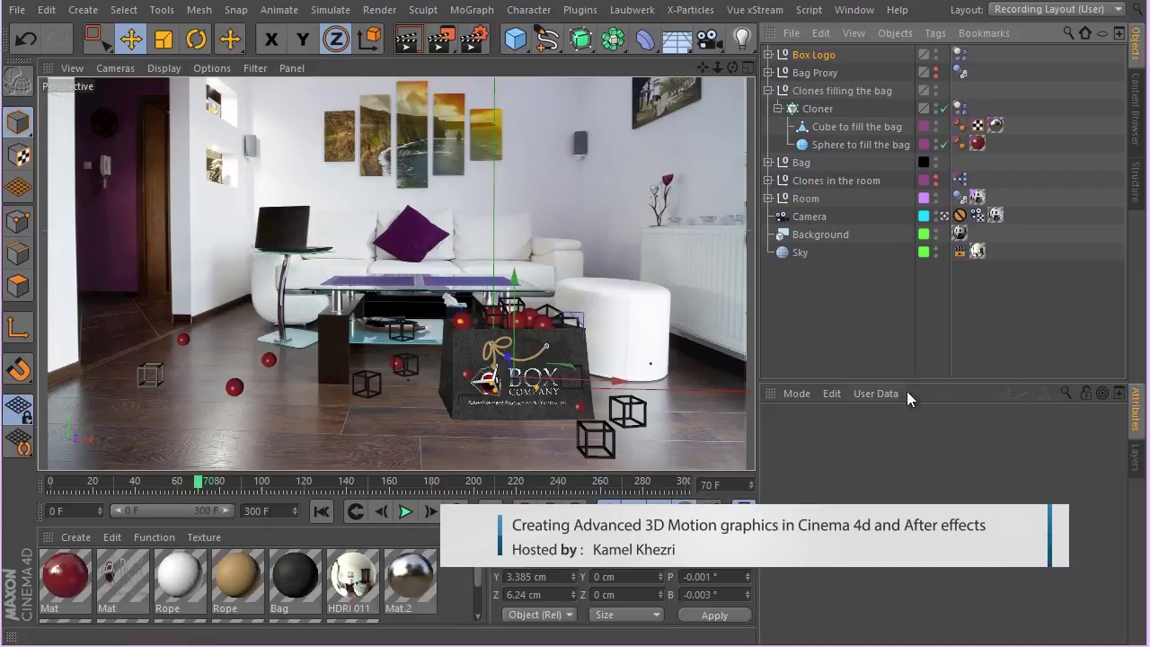
# Step: Play the animation from the first frame and stop it at frame 101
pyautogui.moveTo(931, 380); pyautogui.dragTo(931, 303)
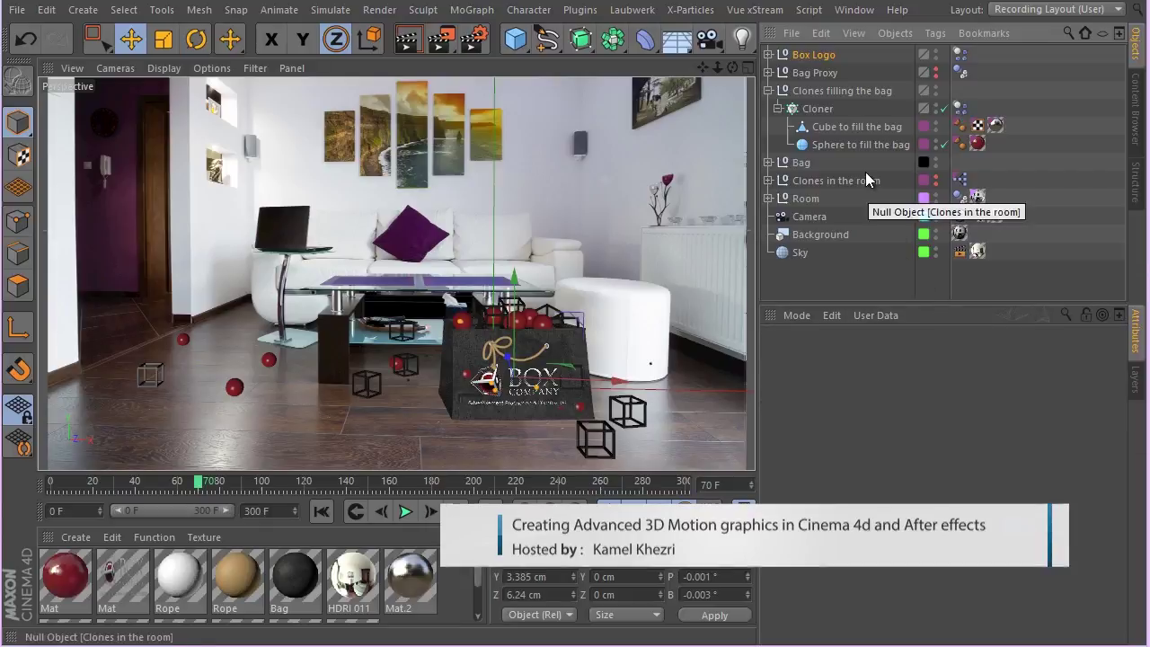
pyautogui.click(813, 55)
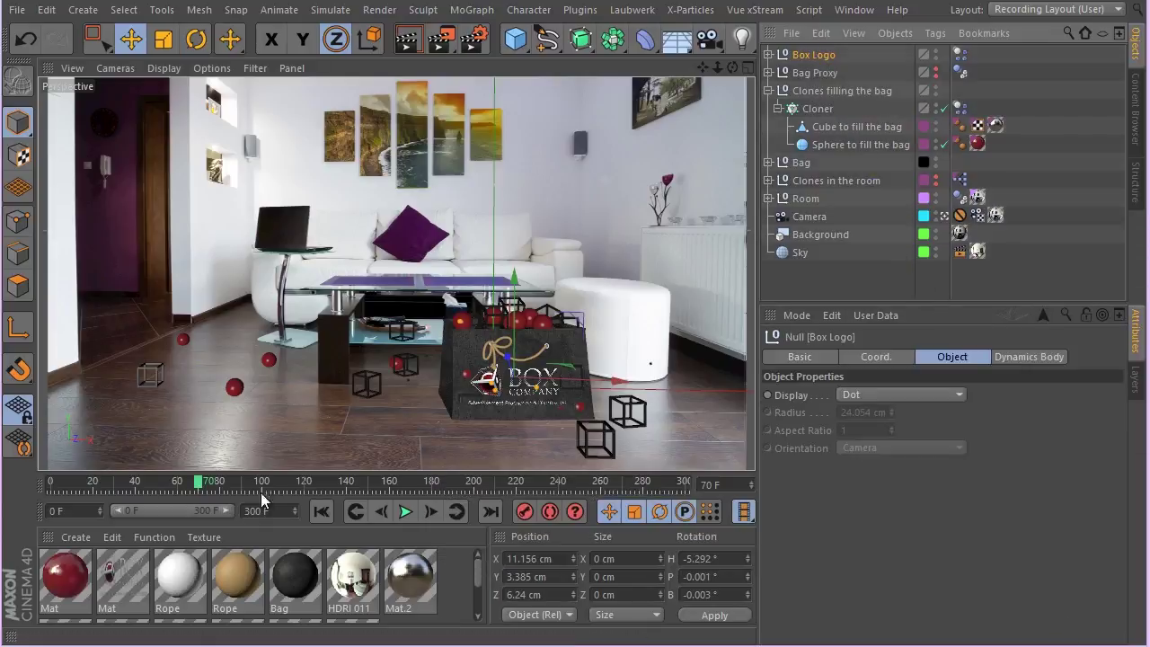
pyautogui.click(322, 511)
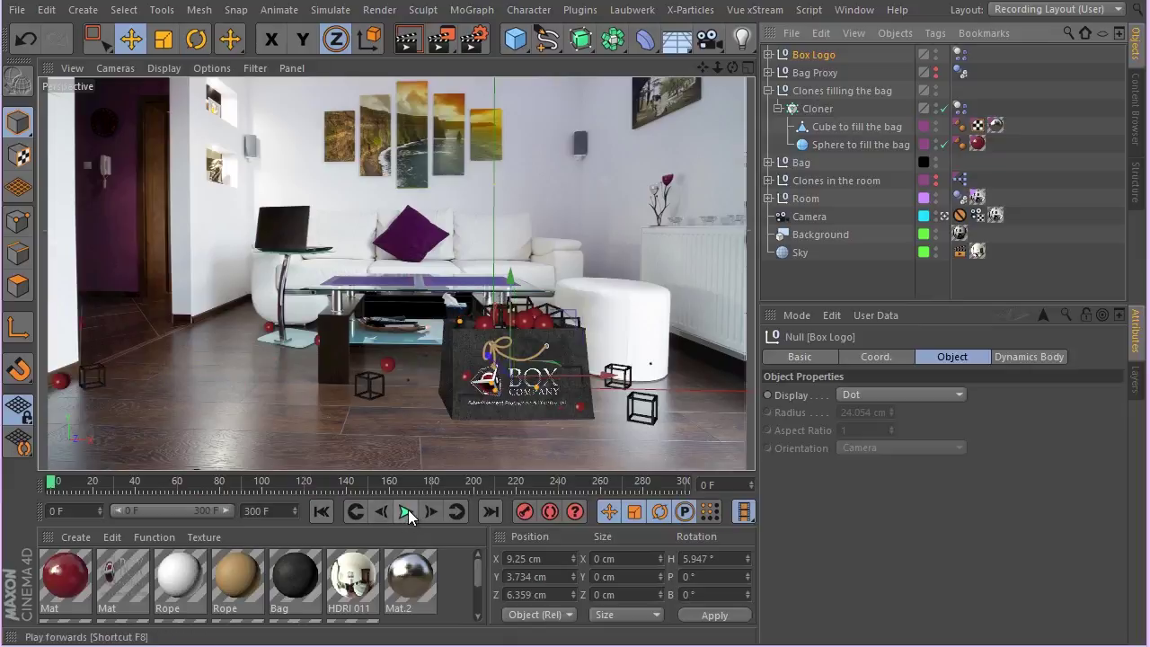
pyautogui.click(406, 511)
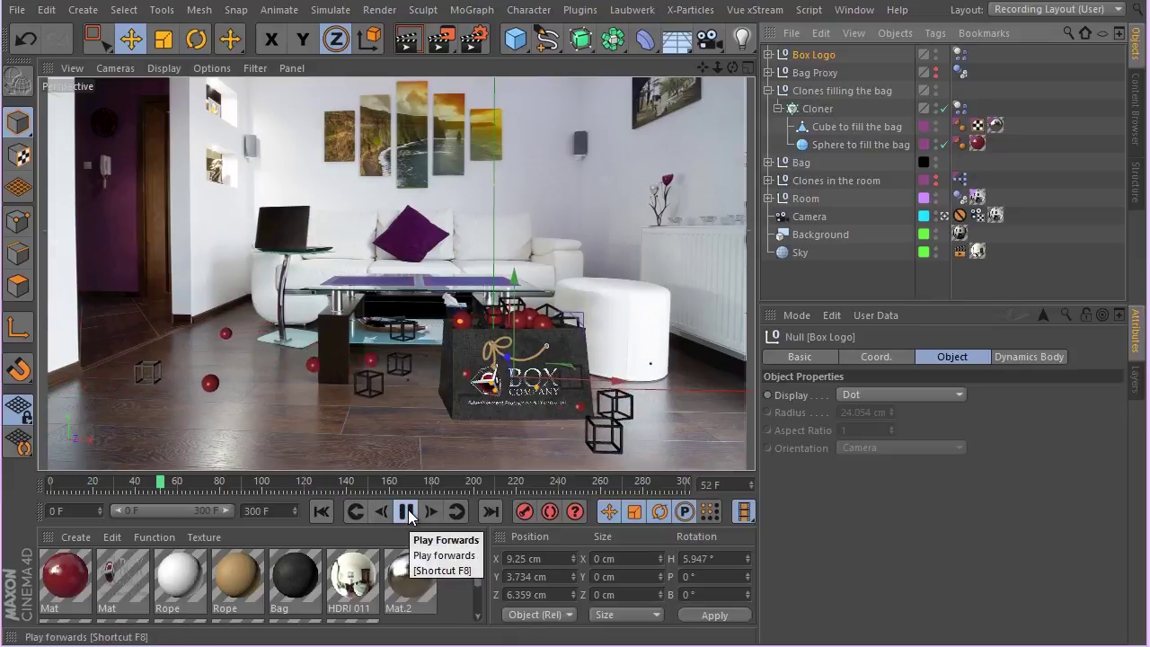
pyautogui.click(406, 511)
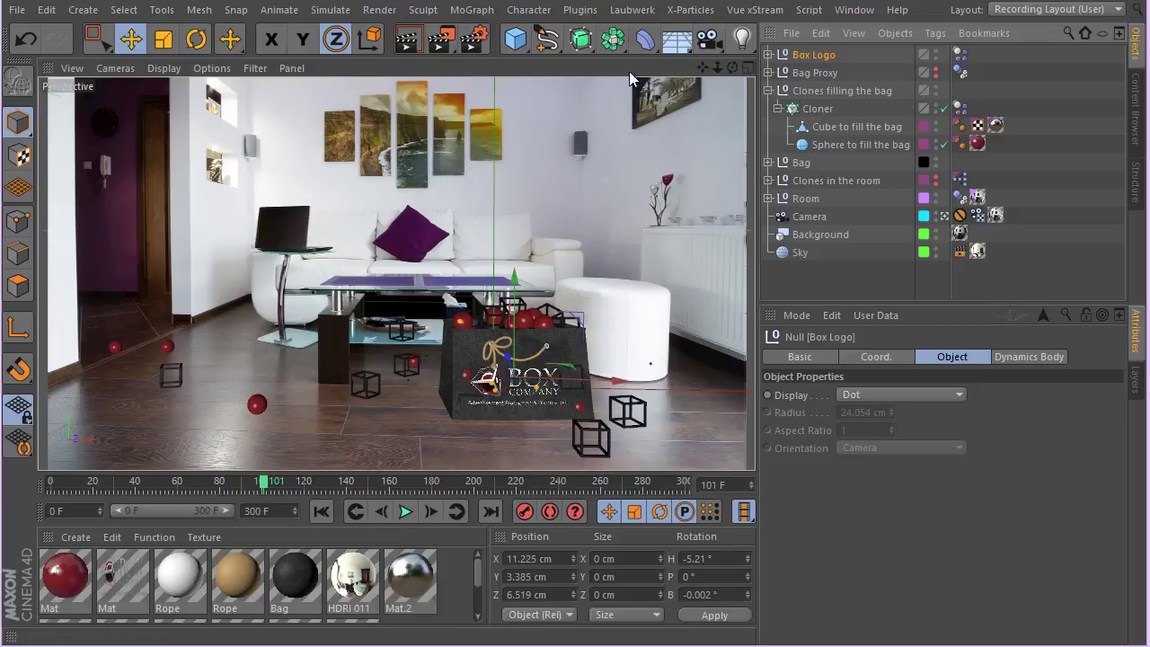
# Step: Add a Gravity particle force to the scene and set its acceleration to -2000 cm
pyautogui.click(329, 10)
pyautogui.moveTo(371, 82)
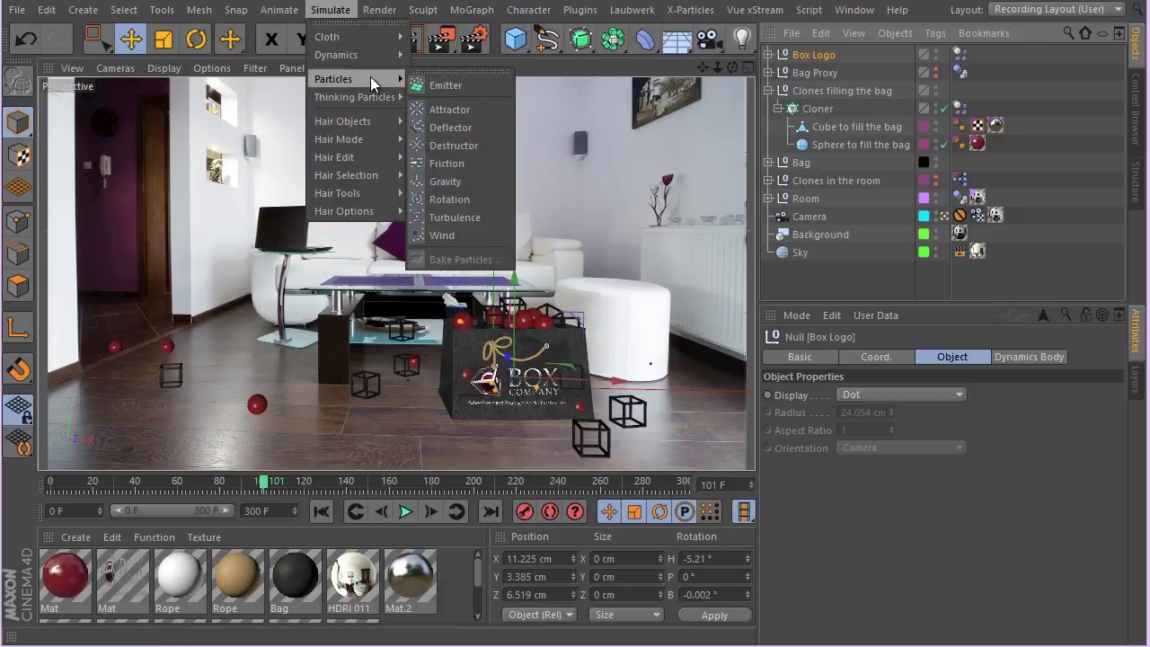
pyautogui.click(487, 181)
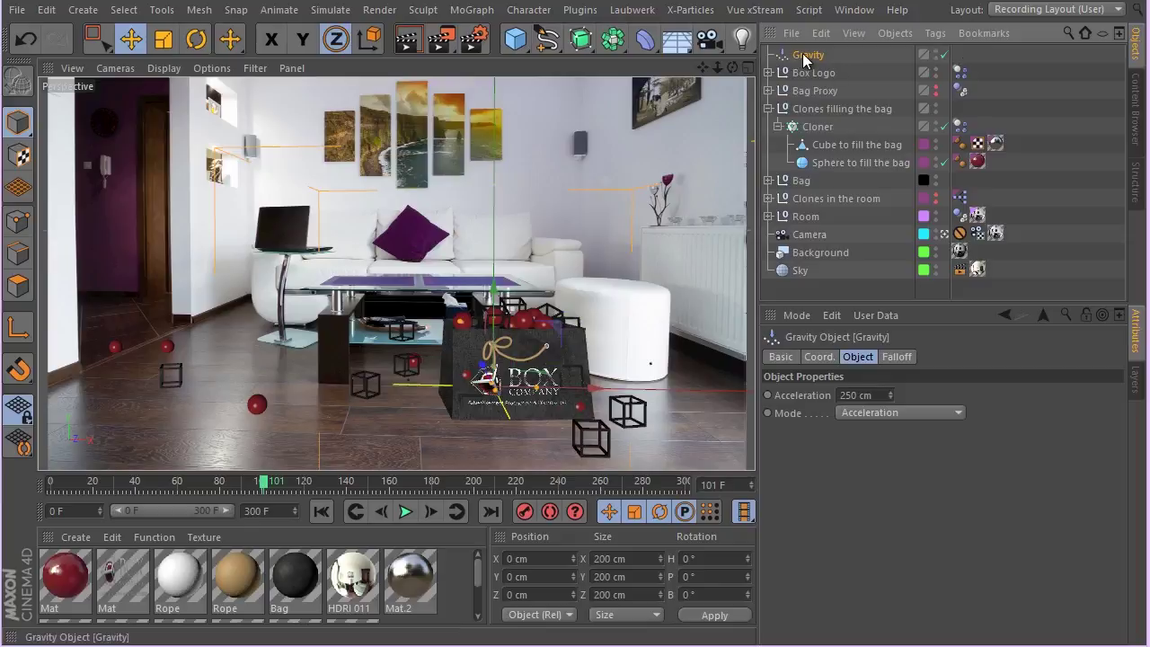
pyautogui.click(874, 396)
pyautogui.press('BackSpace')
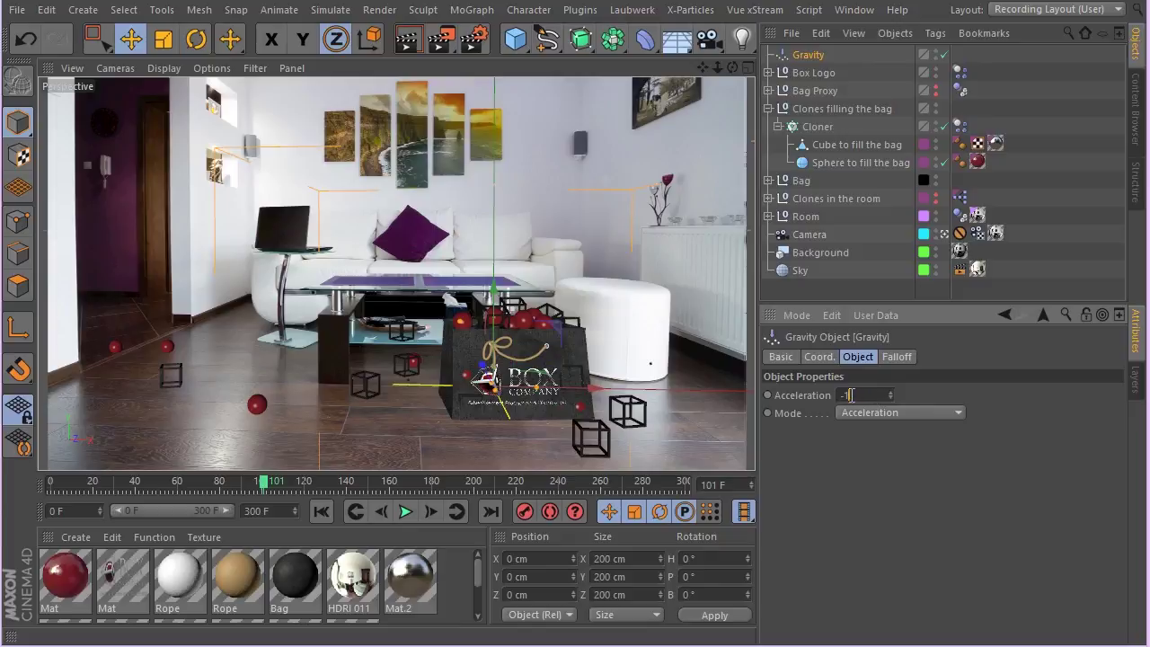
pyautogui.write('-2000')
pyautogui.press('Return')
# Step: Set the Gravity acceleration to 0 cm and keyframe it at frame 101
pyautogui.click(870, 395)
pyautogui.write('0')
pyautogui.press('Return')
pyautogui.click(769, 397)
# Step: Keyframe the Gravity acceleration at -1500 cm on frame 111
pyautogui.moveTo(267, 485); pyautogui.dragTo(285, 488)
pyautogui.doubleClick(848, 395)
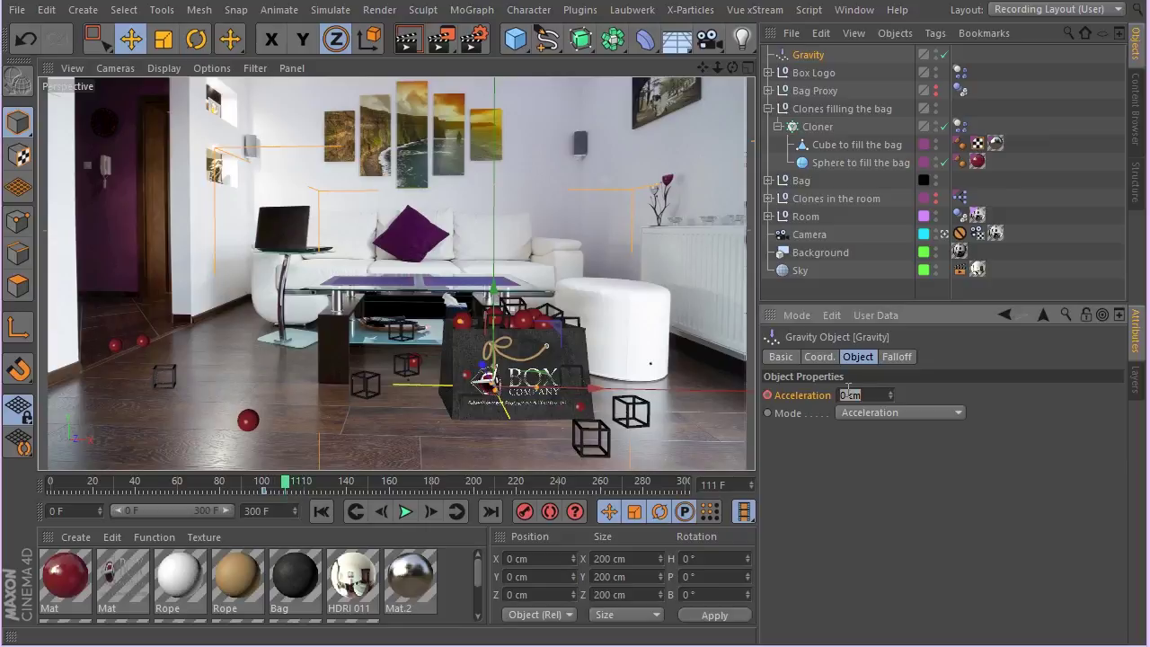
pyautogui.write('-1500')
pyautogui.press('Return')
# Step: In the Box Logo's Dynamics Body tag, set Force Mode to Include and add Gravity to the Force List
pyautogui.click(960, 72)
pyautogui.click(996, 358)
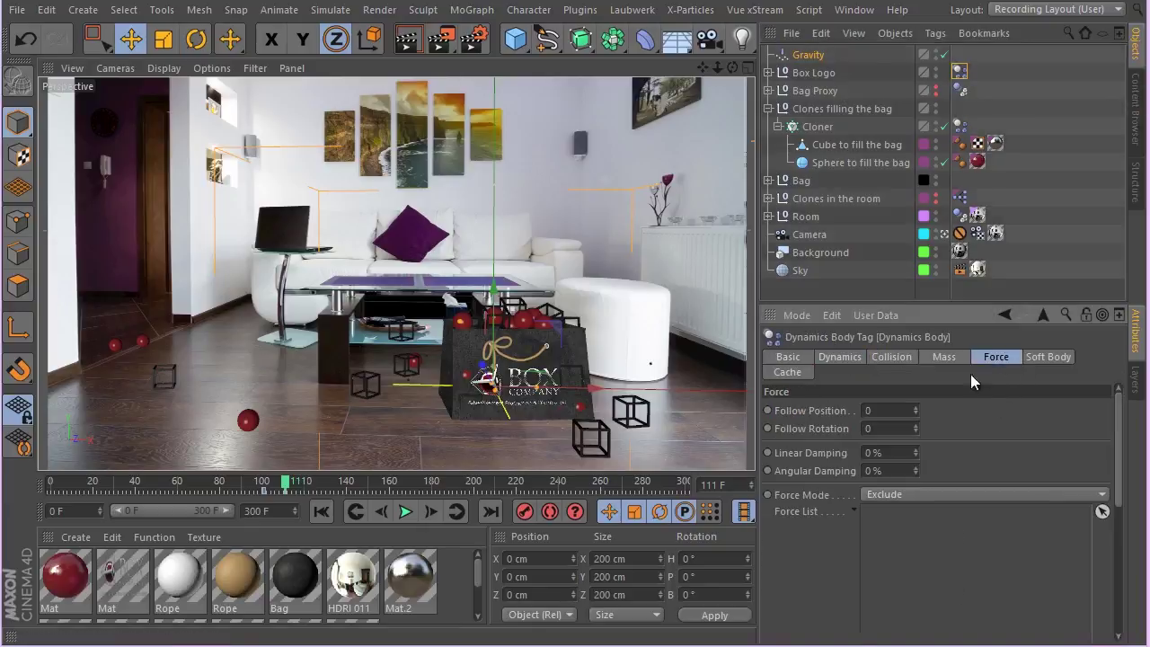
pyautogui.click(925, 495)
pyautogui.click(924, 513)
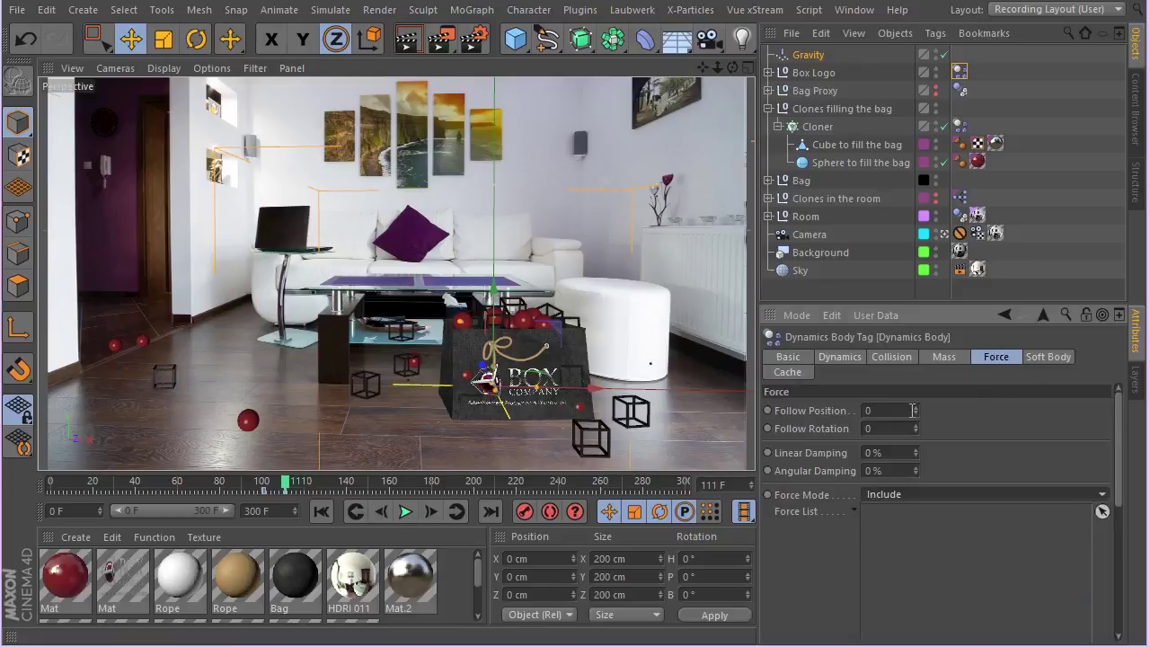
pyautogui.moveTo(808, 54); pyautogui.dragTo(961, 553)
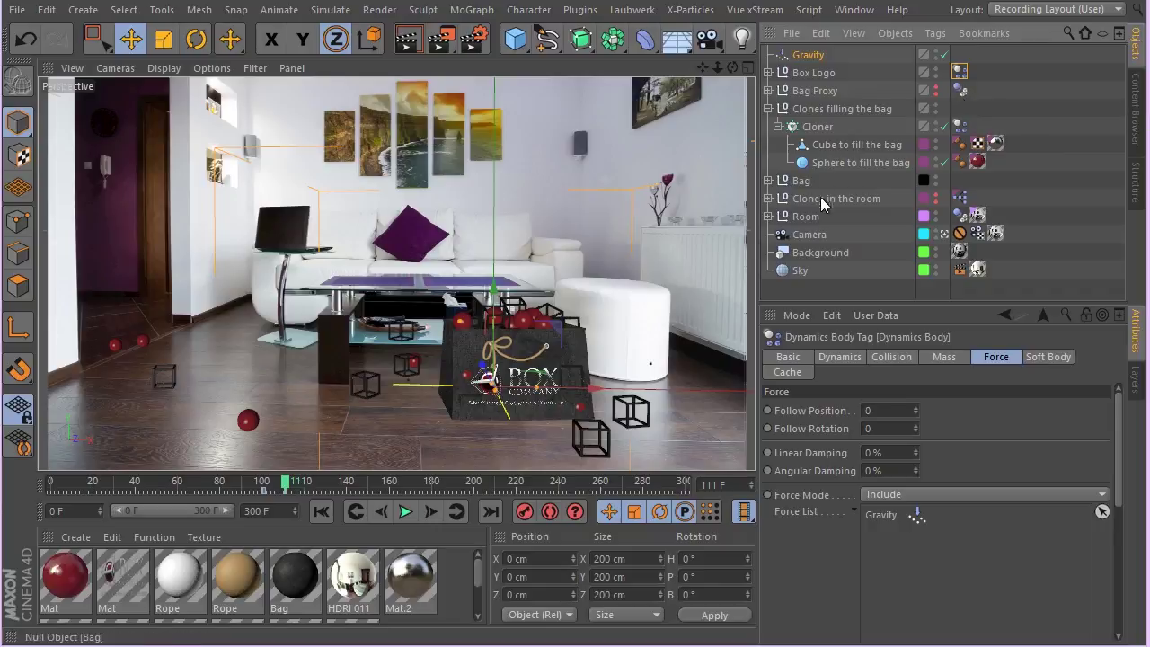
# Step: Set Force Mode to Include in the Dynamics Body tag of the Cloner that fills the bag
pyautogui.click(962, 127)
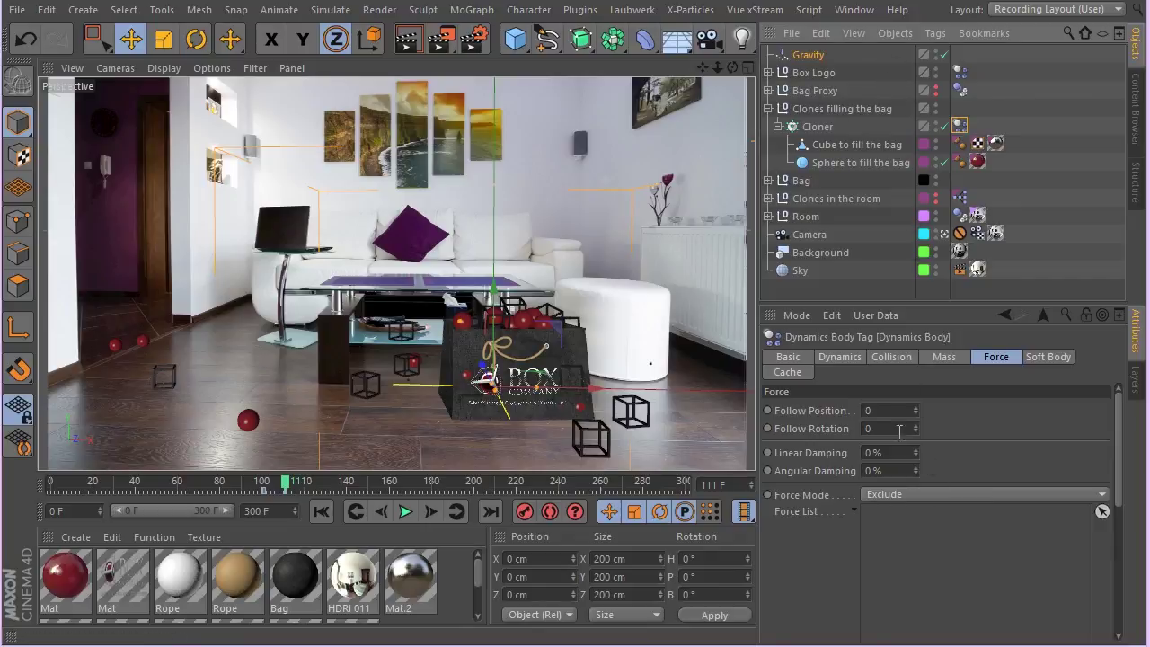
pyautogui.click(965, 493)
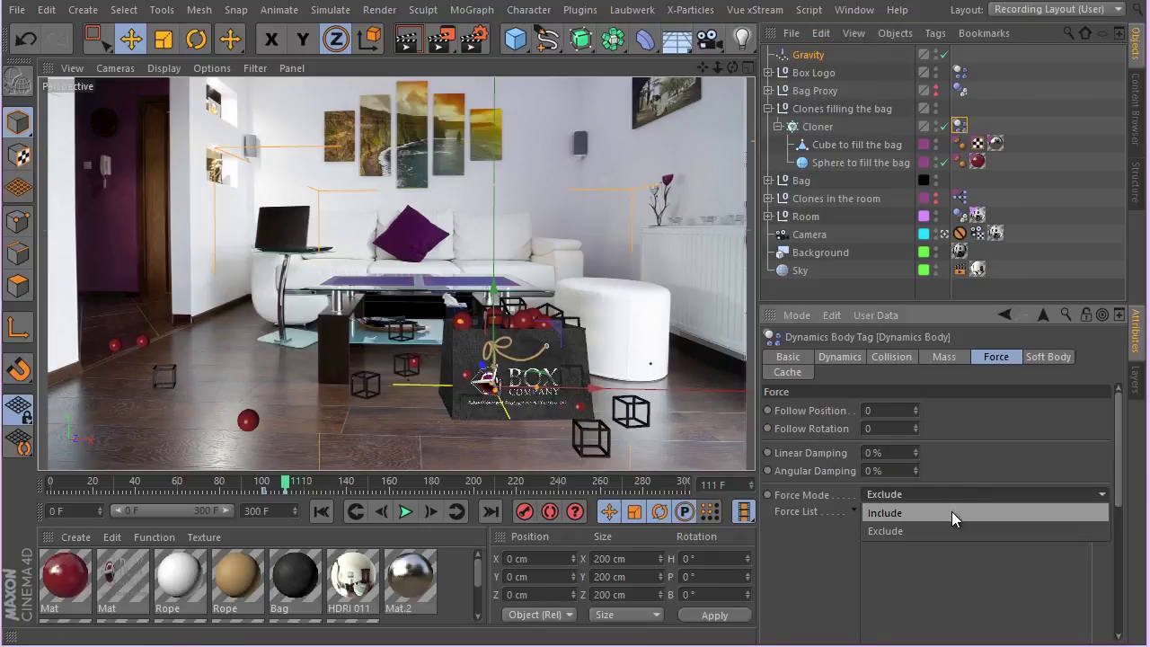
pyautogui.click(951, 513)
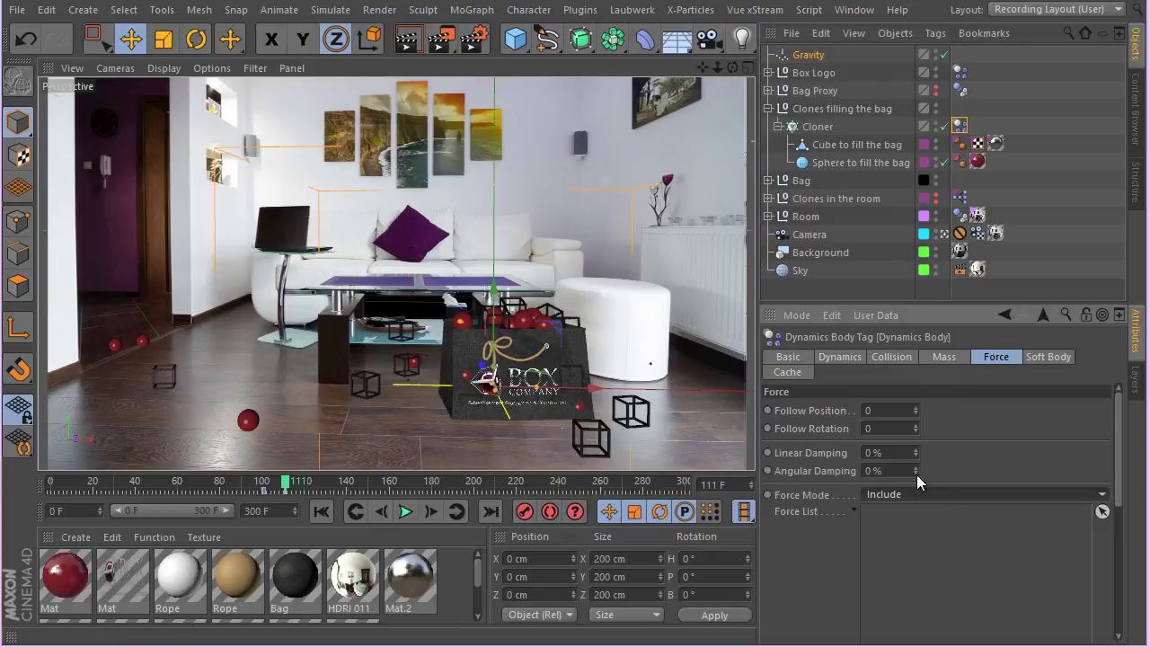
# Step: Play the simulation repeatedly from the first frame to examine how the clones leave the bag past frame 140
pyautogui.click(329, 514)
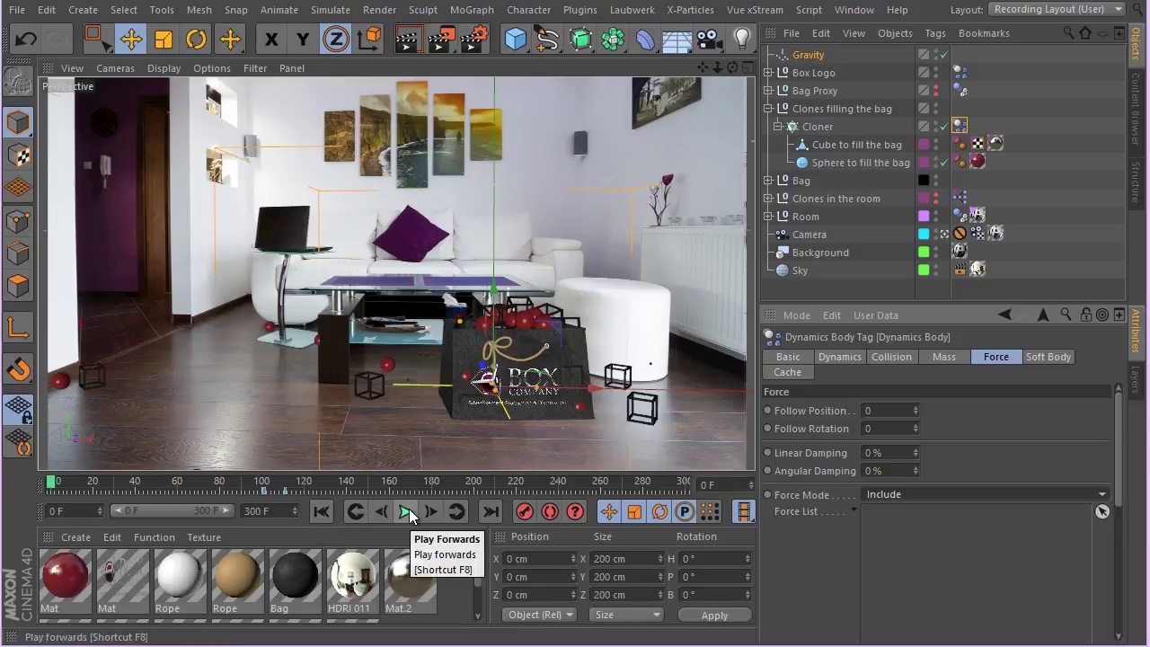
pyautogui.click(407, 511)
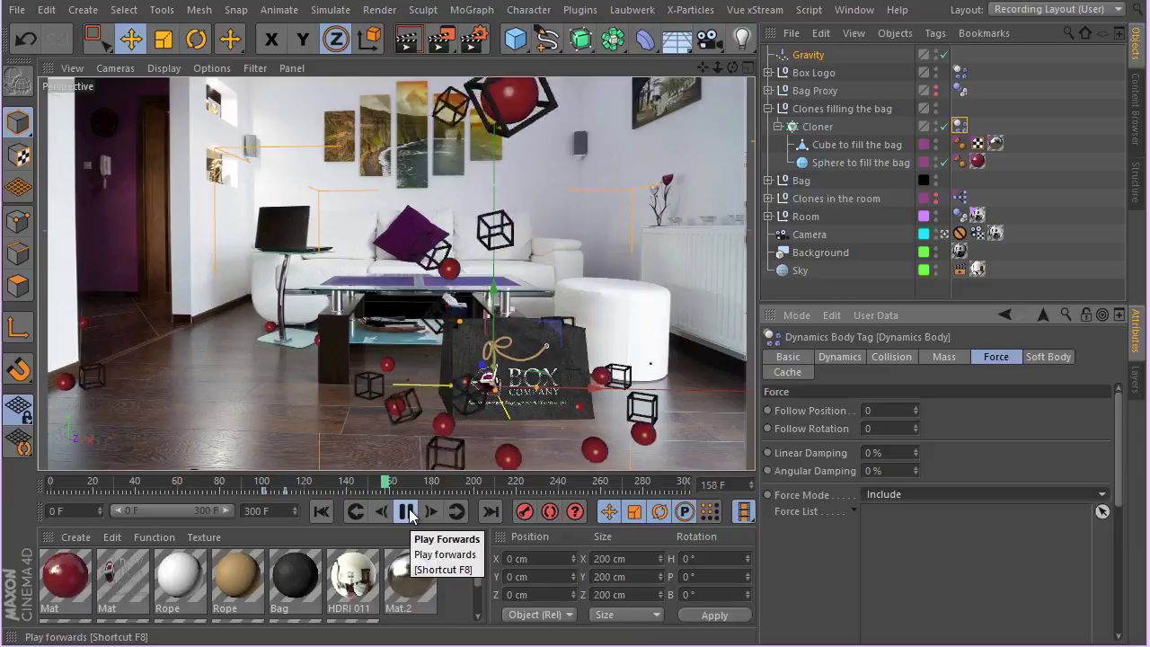
pyautogui.click(408, 512)
pyautogui.click(321, 512)
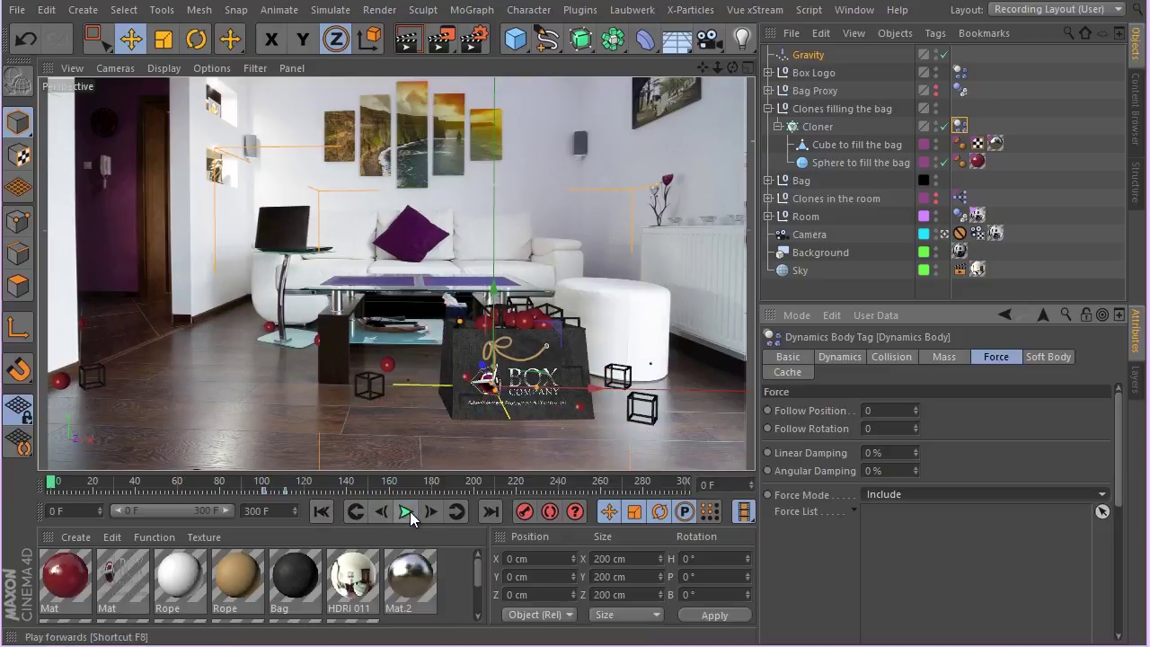
pyautogui.click(406, 512)
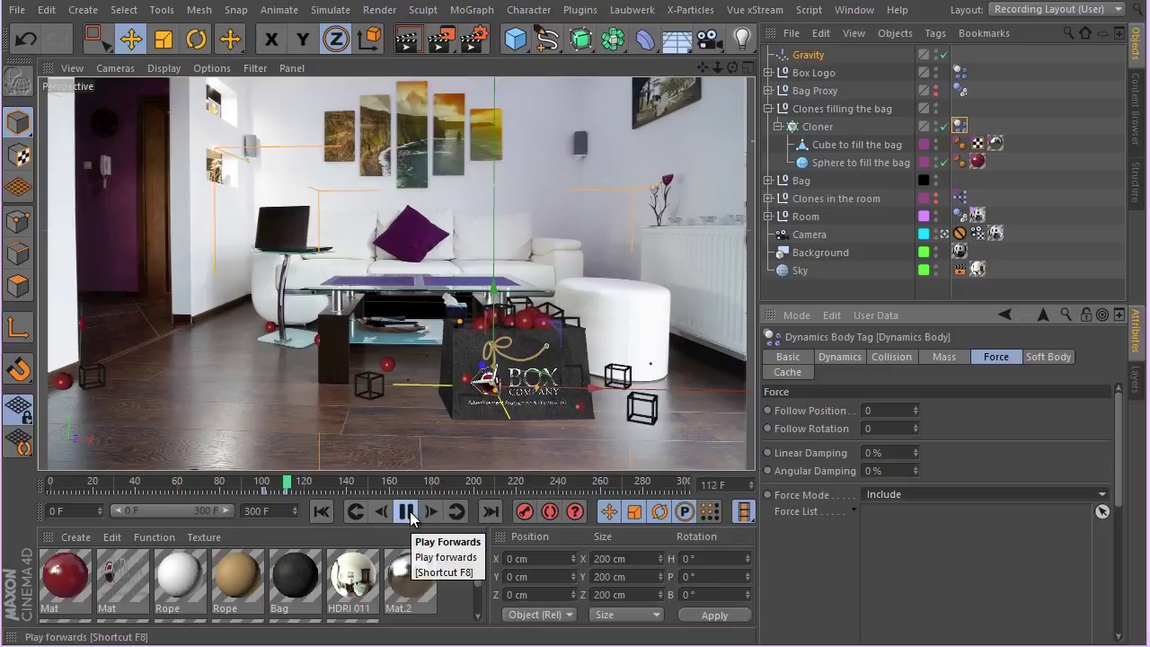
pyautogui.click(408, 511)
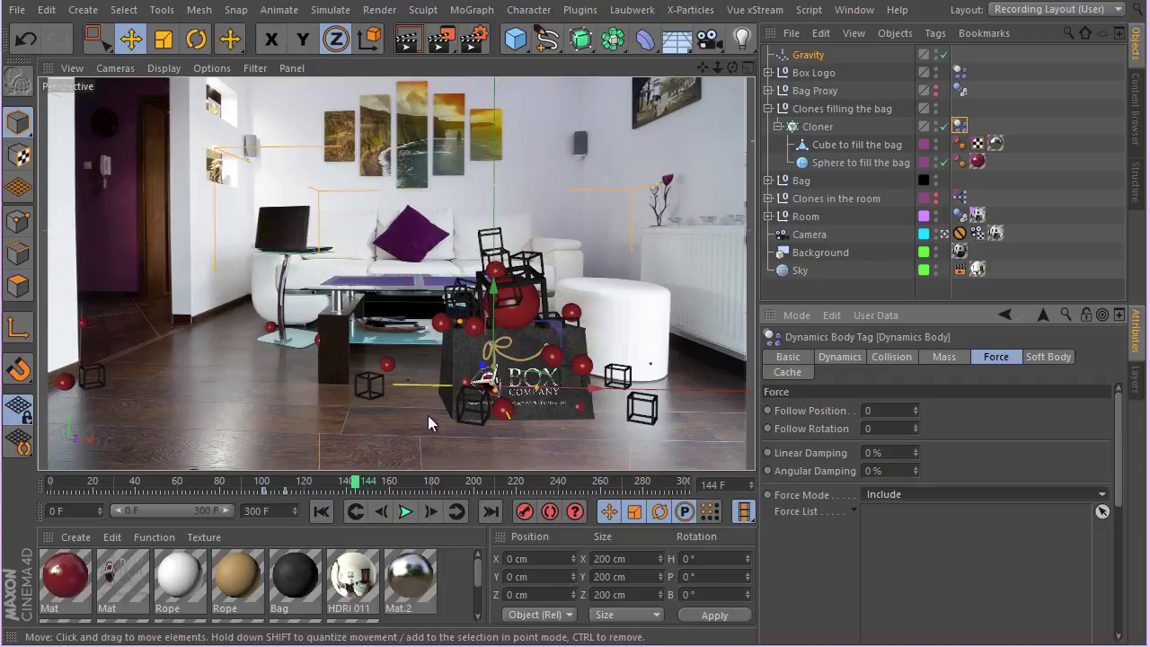
pyautogui.click(404, 512)
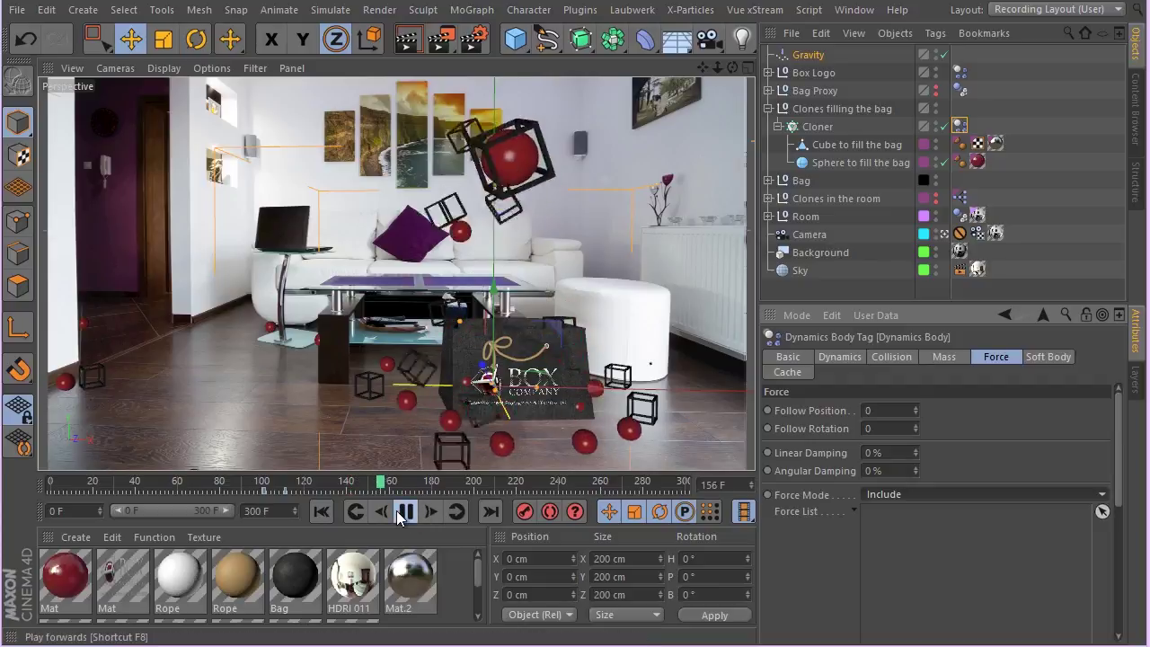
pyautogui.click(321, 511)
pyautogui.moveTo(349, 492)
pyautogui.mouseDown()
pyautogui.moveTo(312, 488)
pyautogui.moveTo(334, 488)
pyautogui.mouseUp()
pyautogui.click(321, 511)
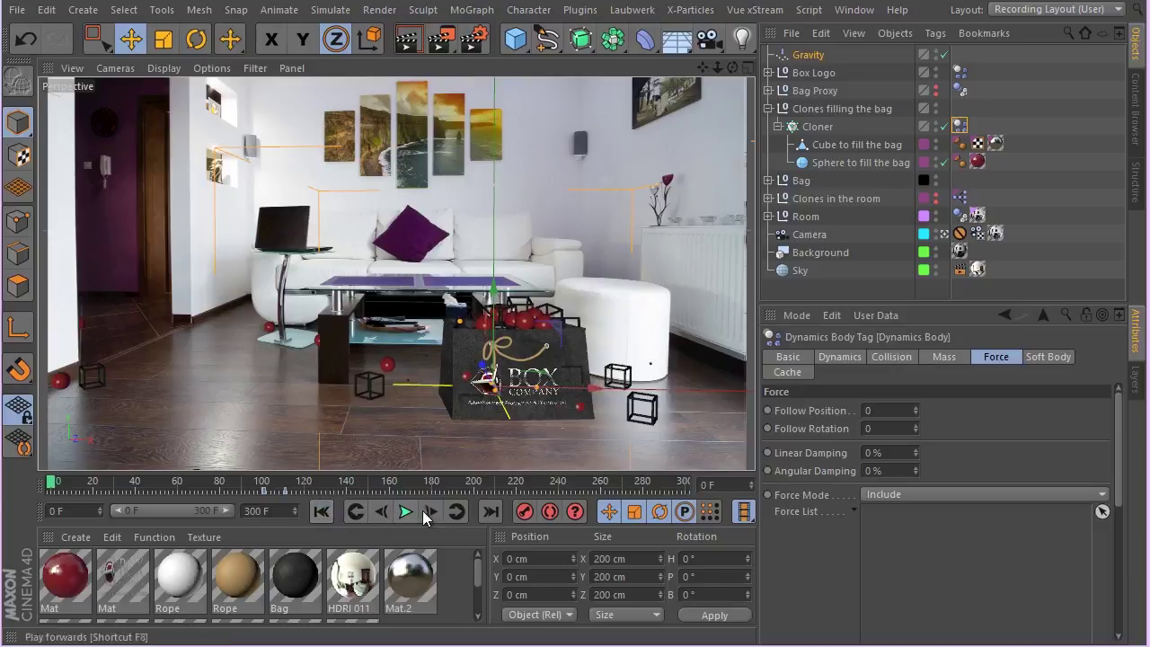
# Step: Play the animation up to frame 142 and keyframe the Gravity acceleration there at -1500 cm
pyautogui.click(405, 513)
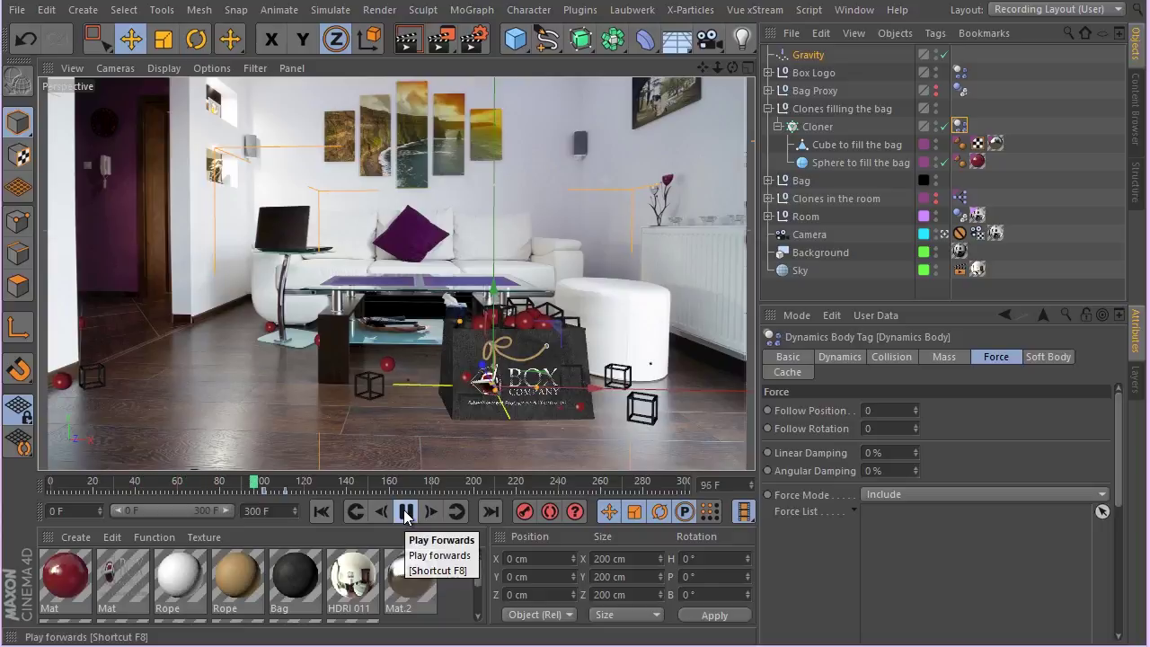
pyautogui.click(404, 513)
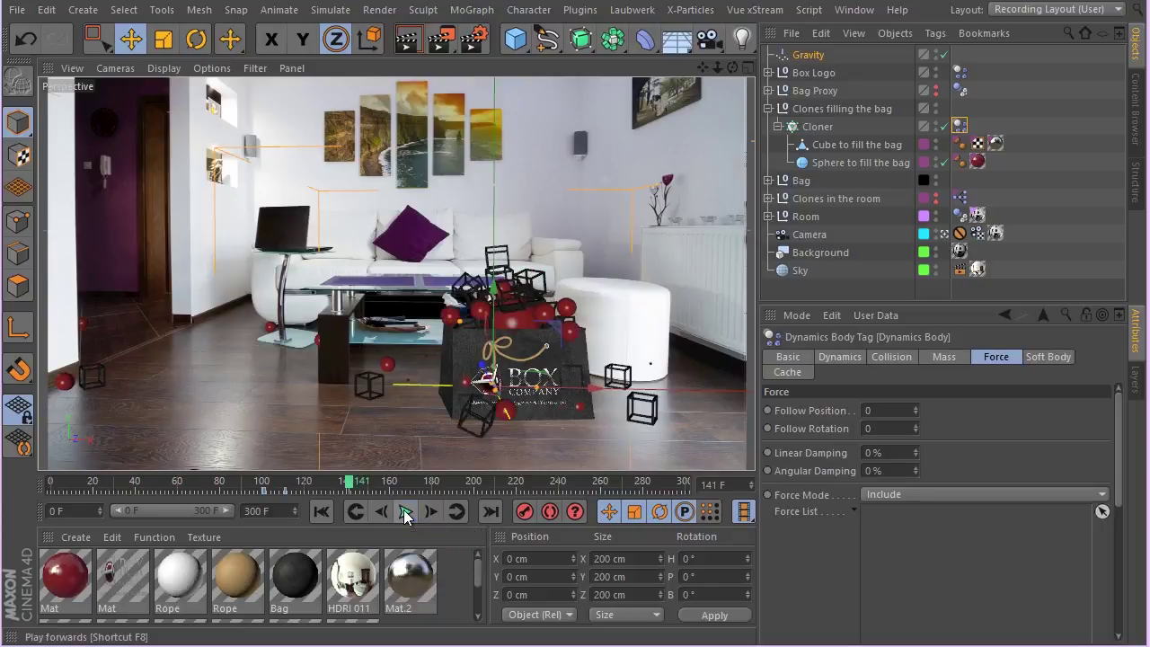
pyautogui.click(432, 511)
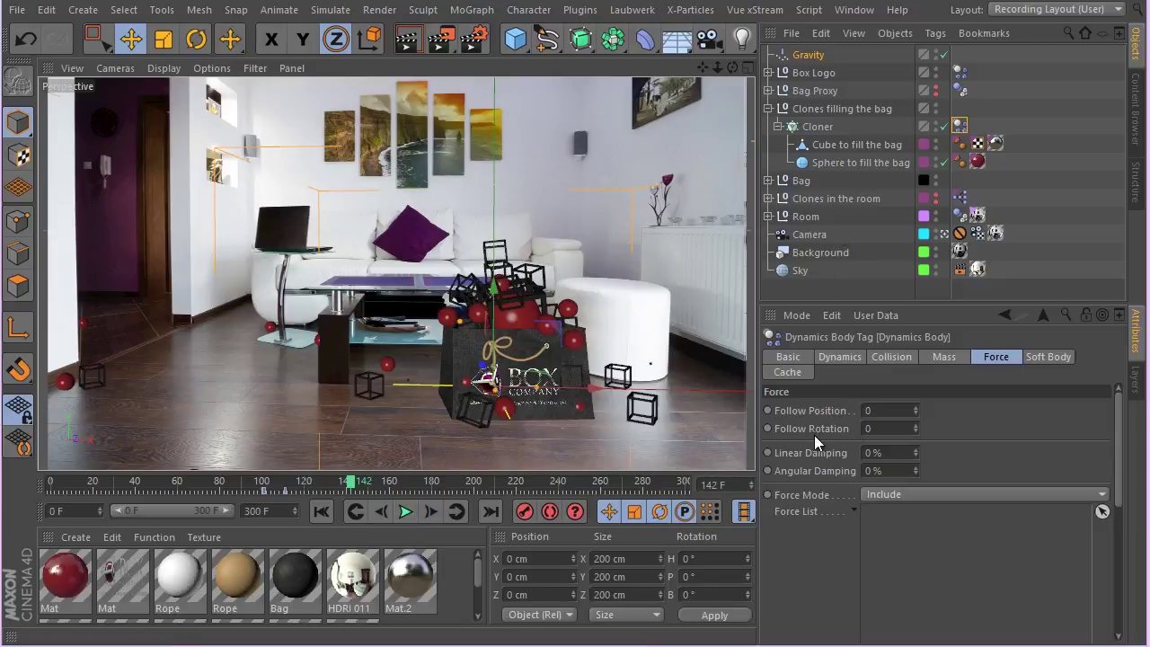
pyautogui.click(814, 55)
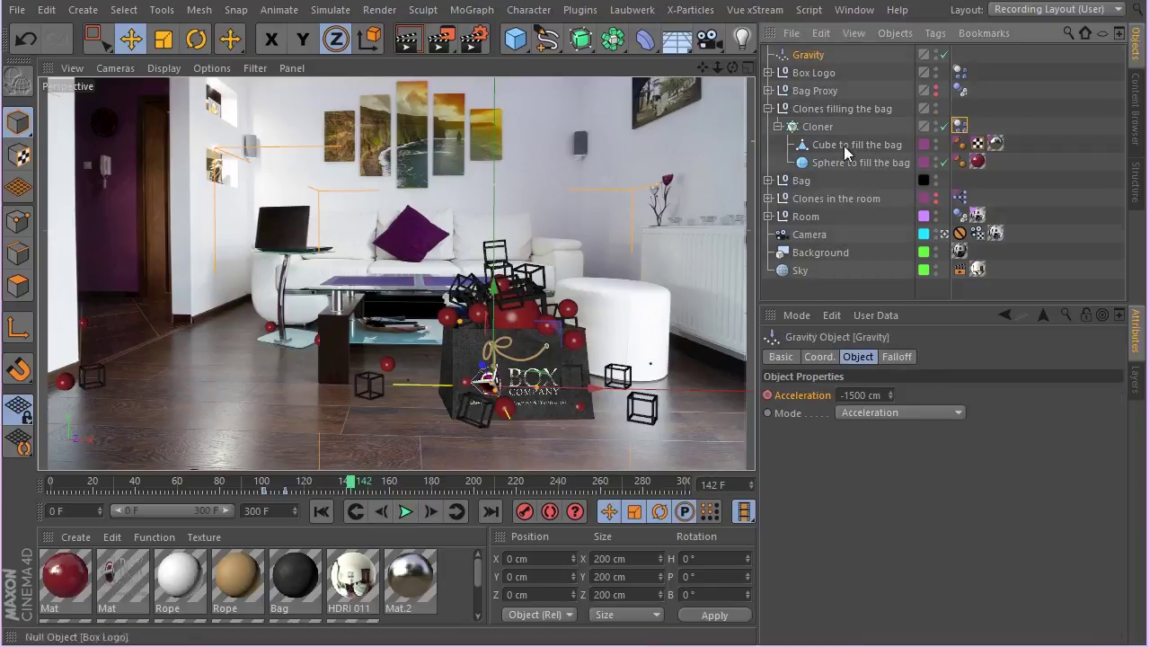
pyautogui.click(765, 394)
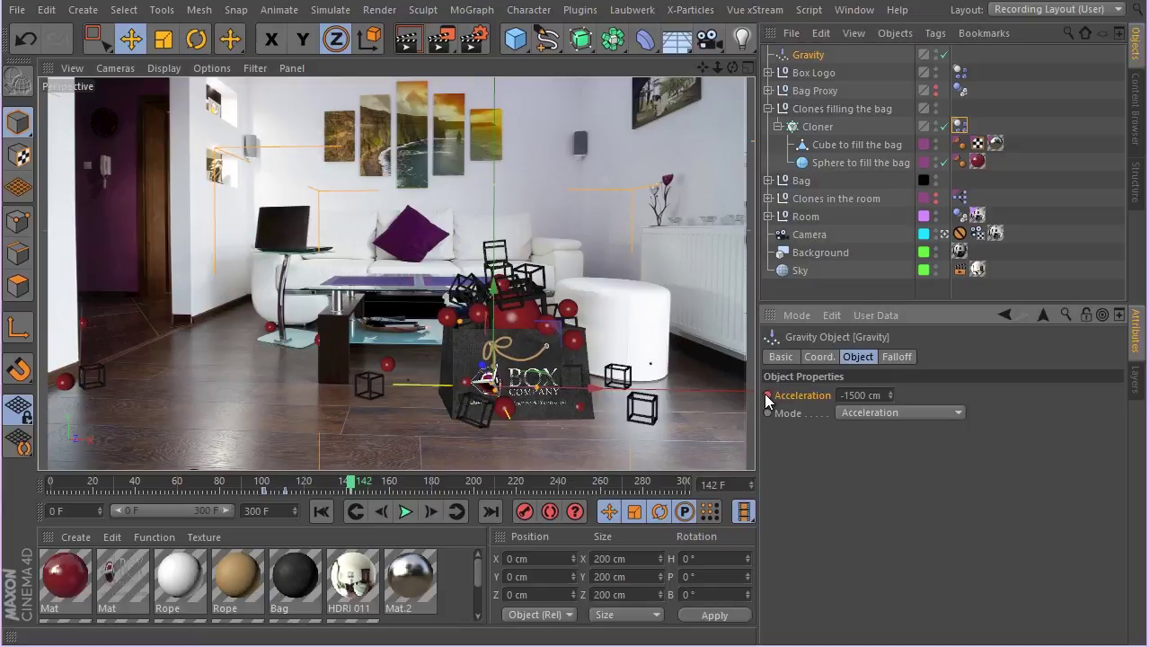
# Step: Advance to frame 145, set the Gravity acceleration to 0 cm and keyframe it
pyautogui.click(429, 511)
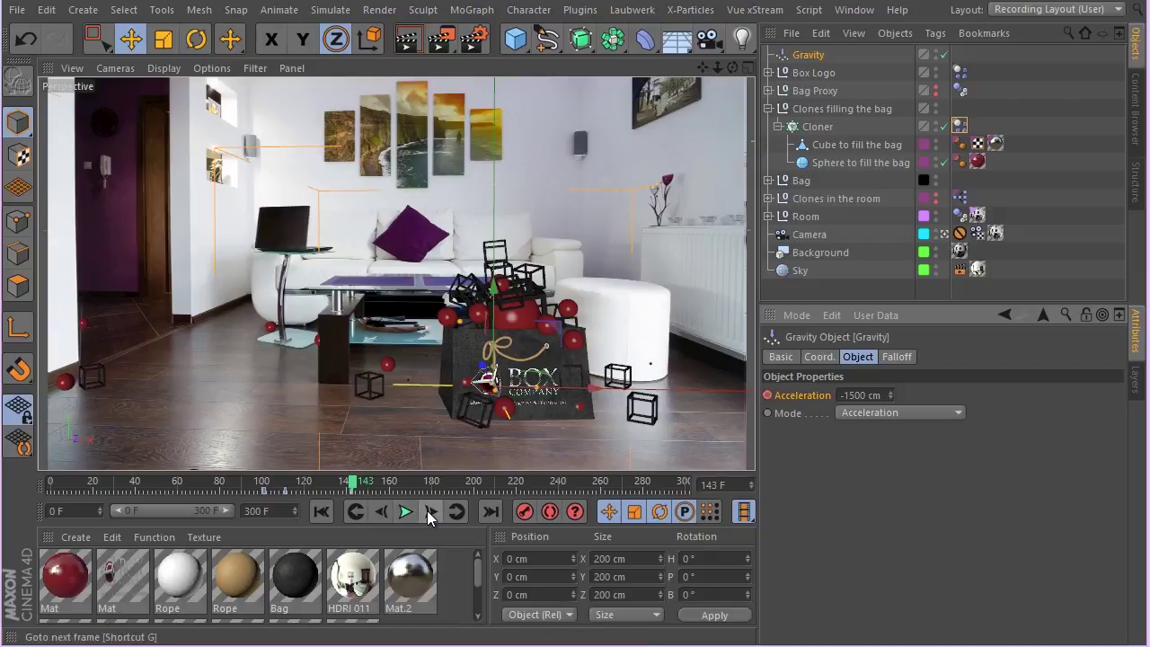
pyautogui.click(429, 511)
pyautogui.click(429, 511)
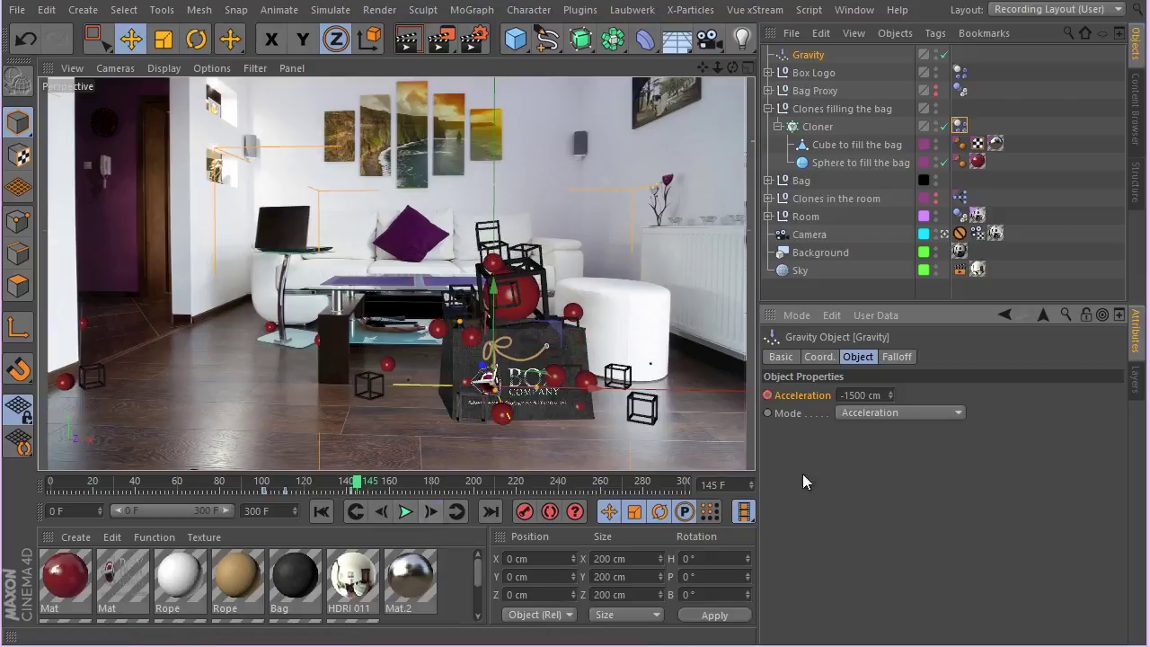
pyautogui.doubleClick(875, 395)
pyautogui.write('0')
pyautogui.press('Return')
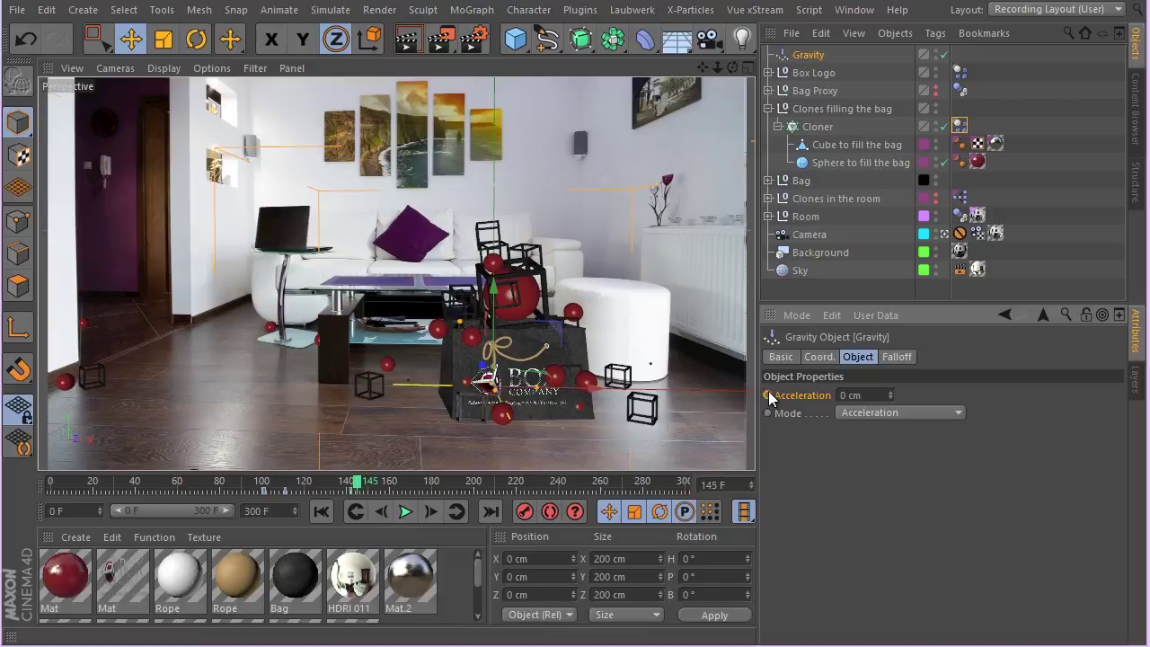
pyautogui.click(768, 396)
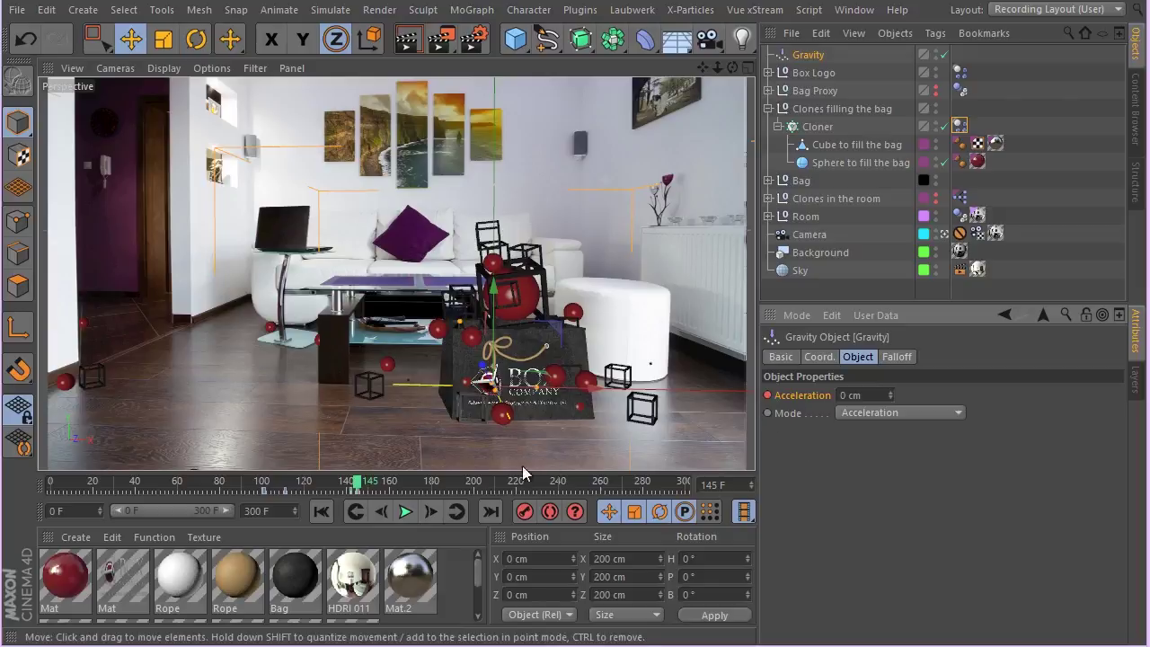
# Step: Replay the simulation twice from the first frame to examine how the clones move after the gravity stops
pyautogui.click(321, 509)
pyautogui.click(404, 512)
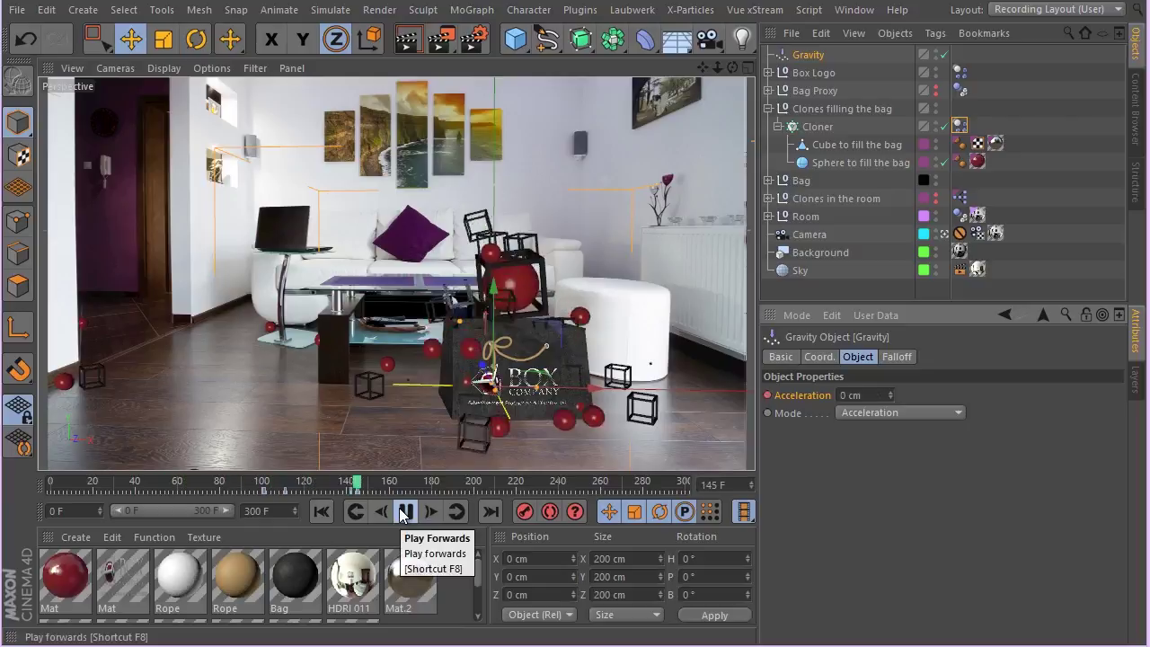
pyautogui.click(405, 511)
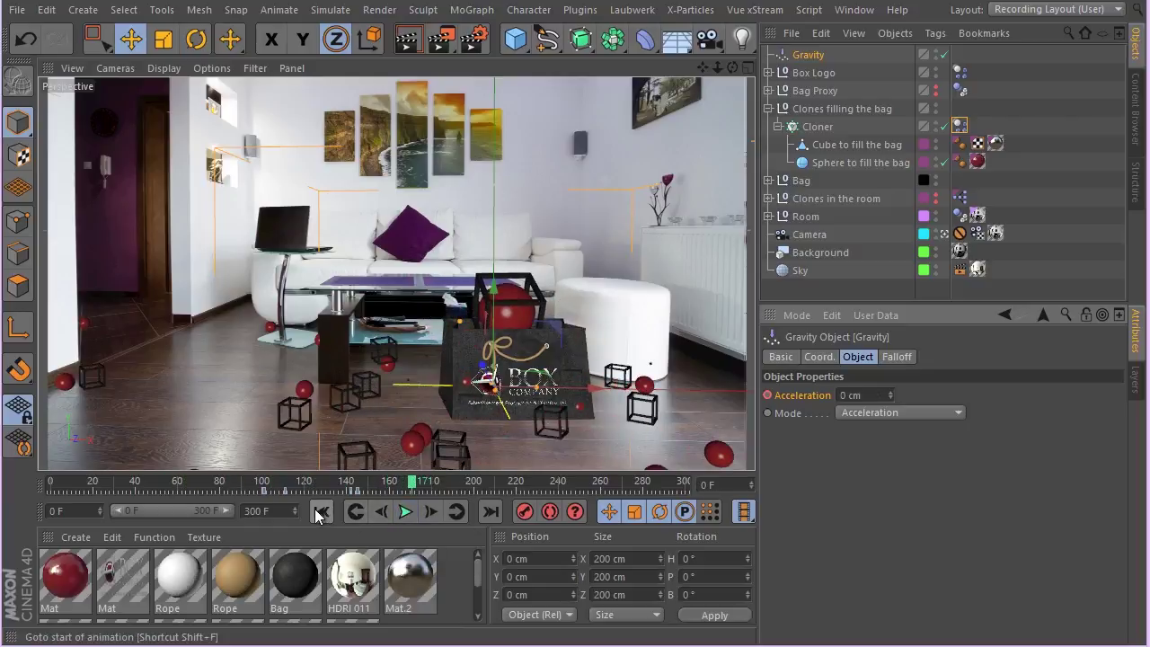
pyautogui.click(317, 510)
pyautogui.click(404, 511)
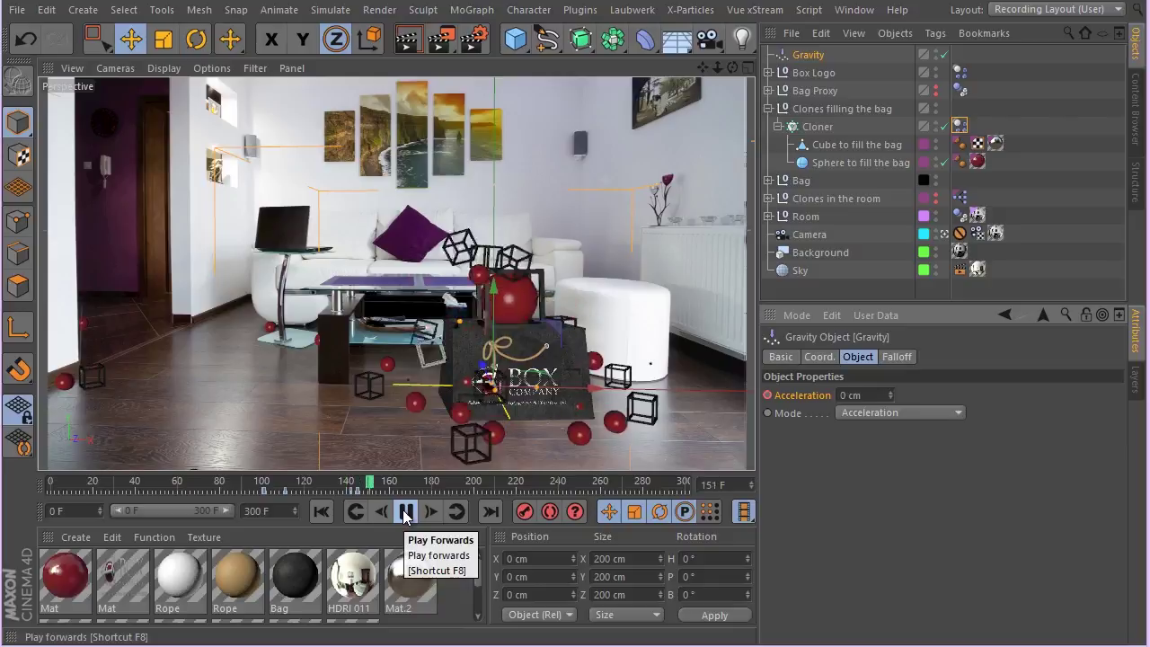
pyautogui.click(404, 511)
# Step: Shift the two Gravity acceleration keyframes a few frames forward together and replay the simulation from the first frame to check the burst
pyautogui.click(349, 494)
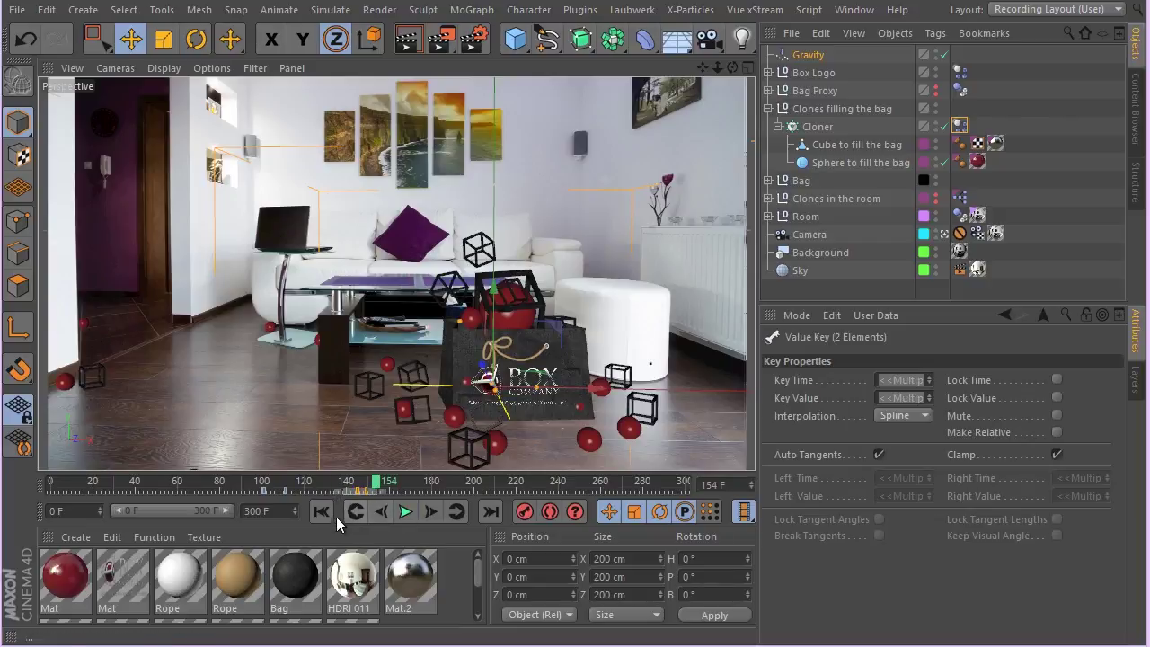
pyautogui.click(322, 512)
pyautogui.click(405, 511)
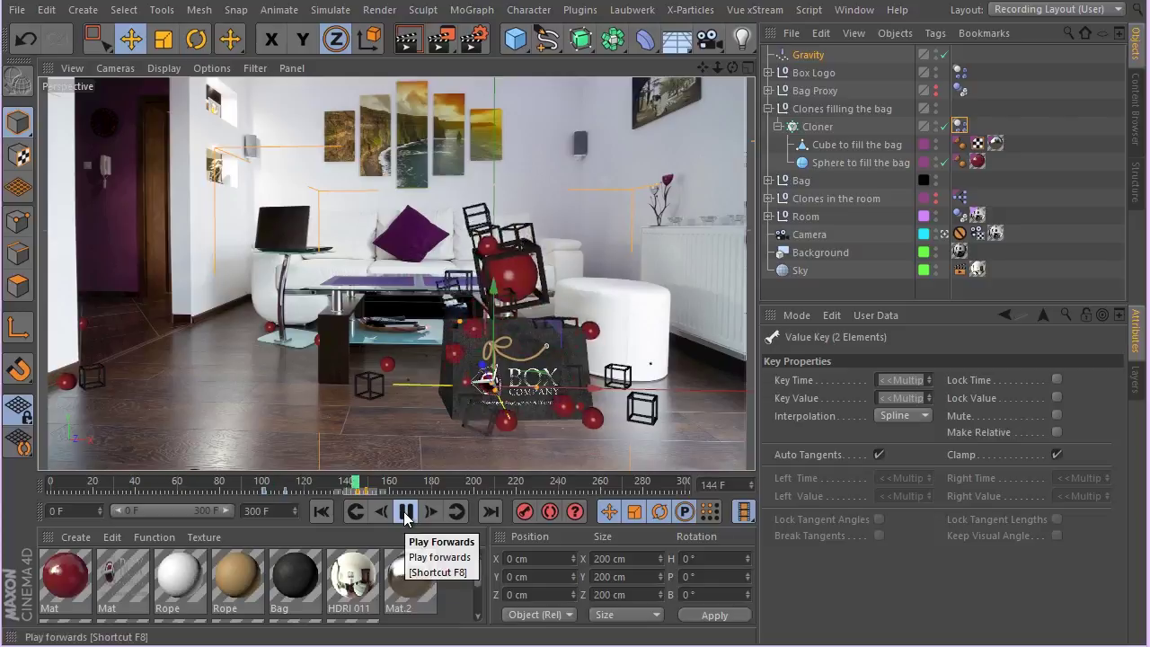
pyautogui.click(322, 512)
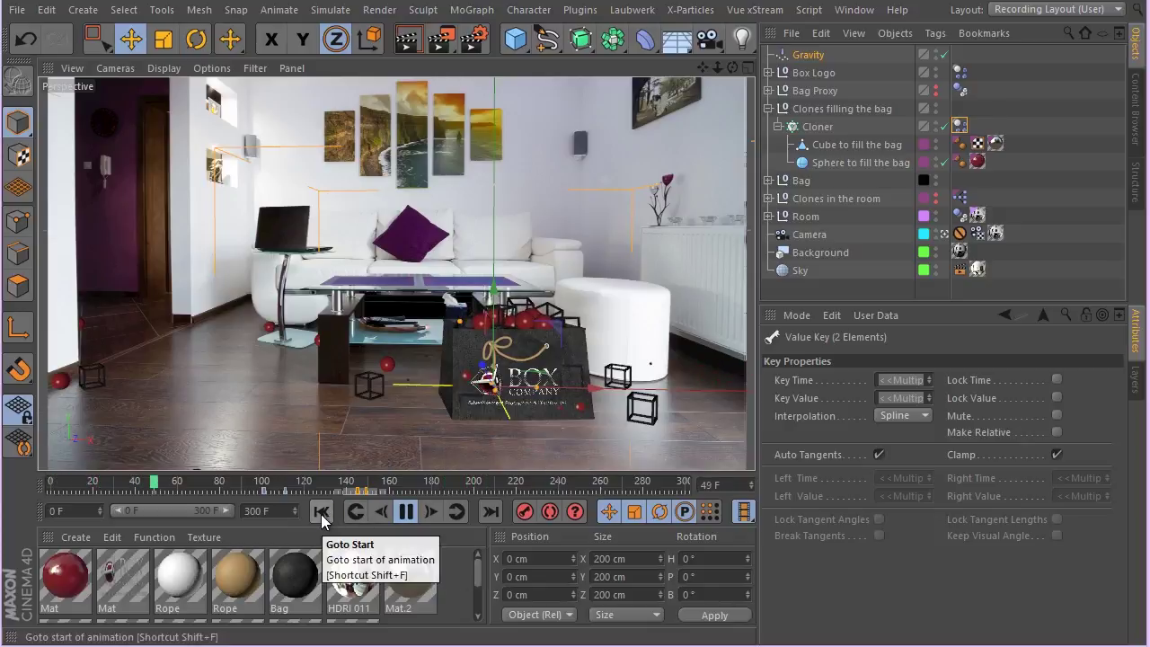
pyautogui.click(403, 512)
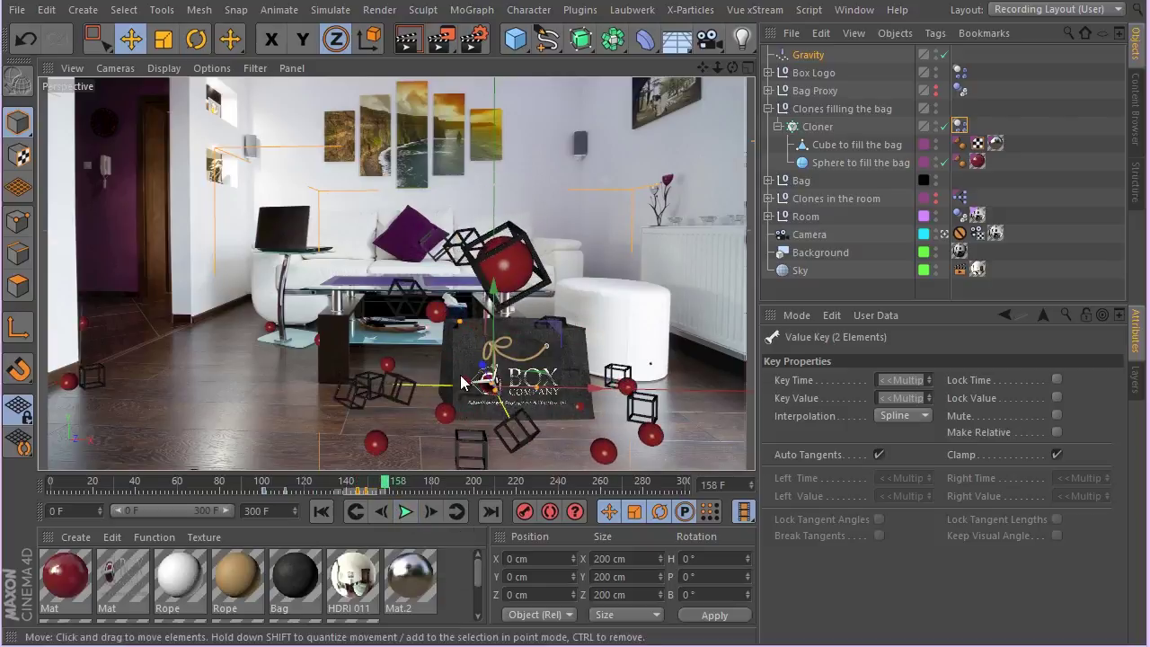
pyautogui.click(320, 513)
pyautogui.click(405, 512)
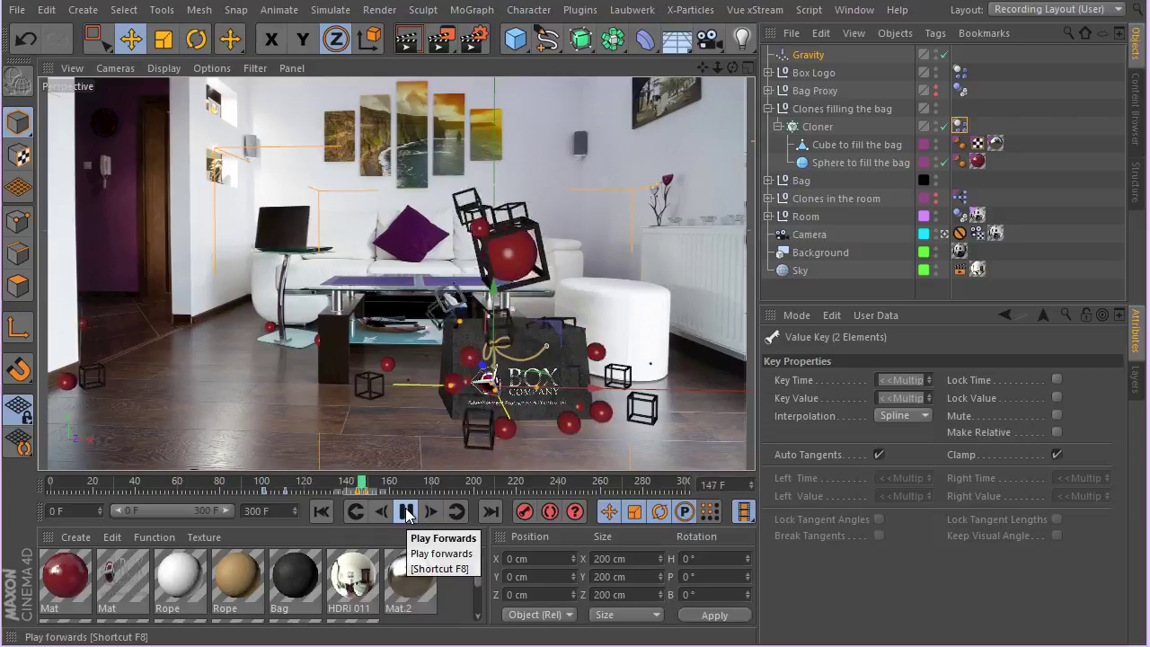
pyautogui.click(406, 513)
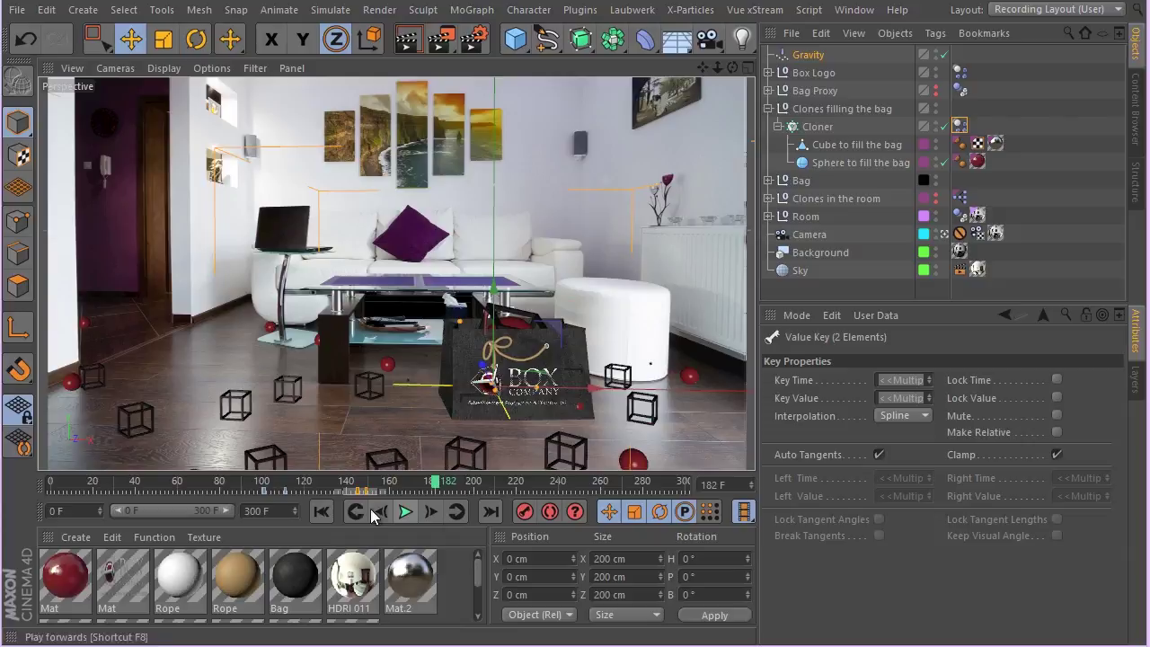
# Step: Select both Gravity keyframes again, move them further forward past frame 145 and replay the animation from the first frame
pyautogui.click(314, 494)
pyautogui.click(357, 492)
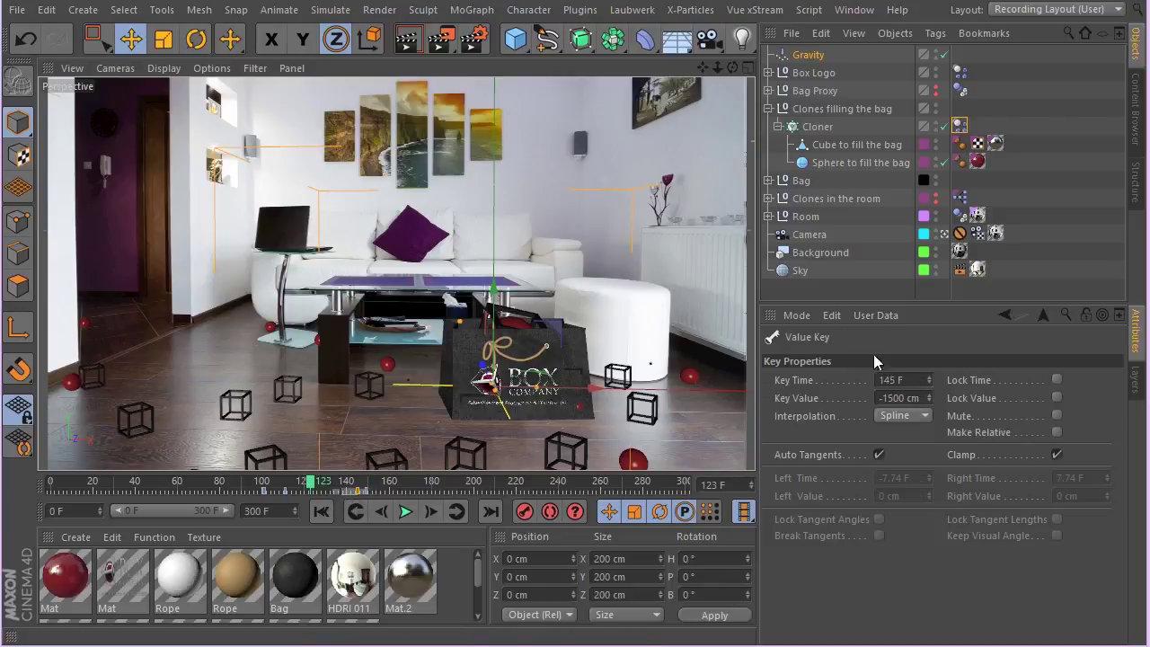
pyautogui.hotkey('ctrl', 'a')
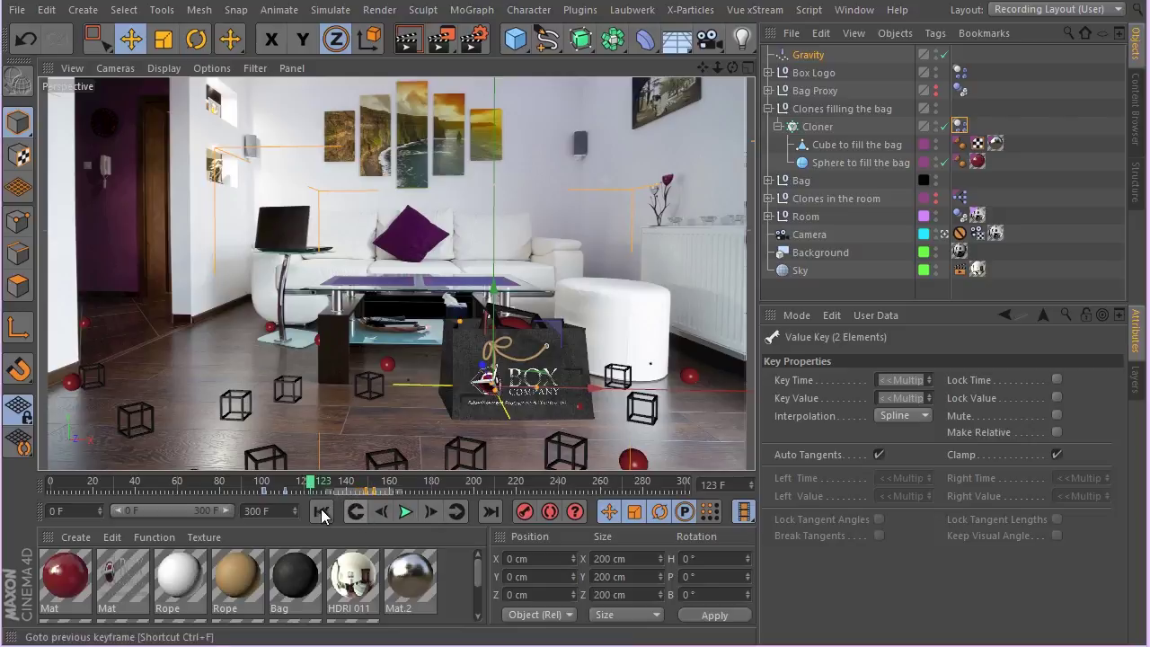
pyautogui.click(321, 510)
pyautogui.click(403, 512)
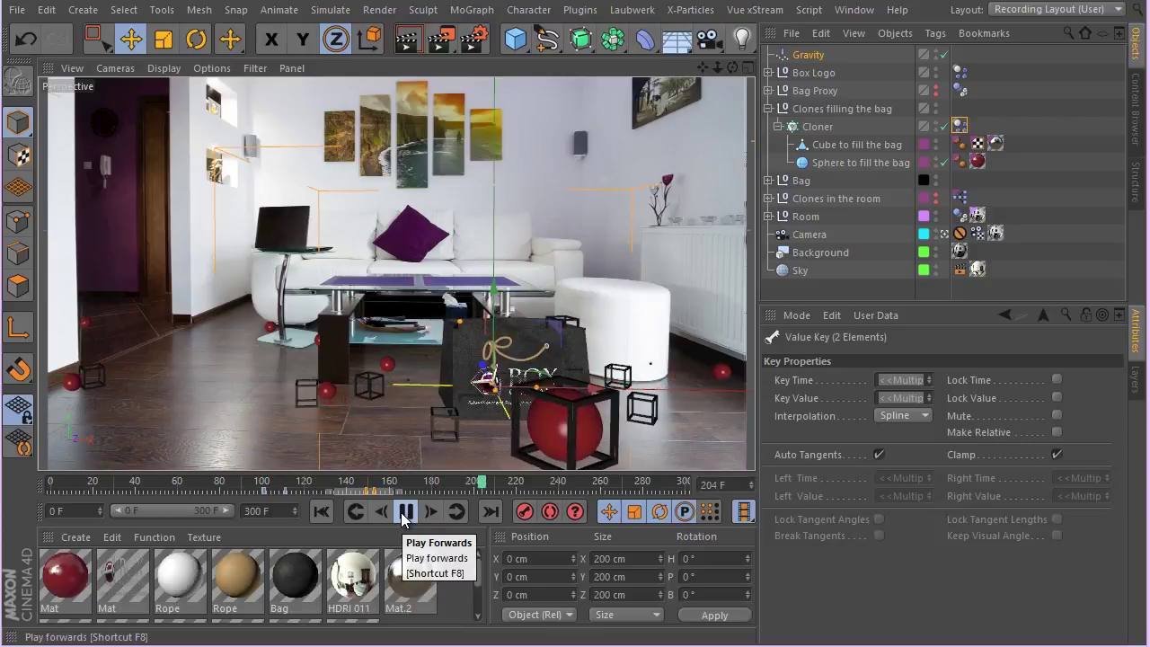
pyautogui.click(403, 512)
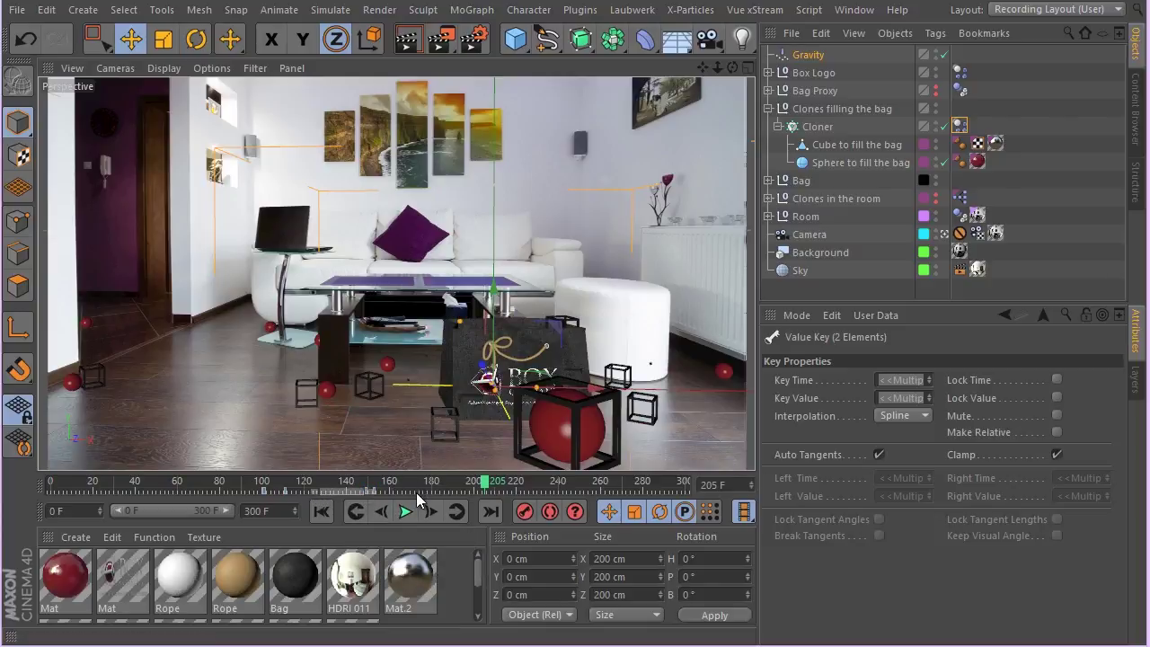
# Step: Move the -1500 cm Gravity keyframe to frame 158, and shift both Gravity keyframes back together by several frames
pyautogui.click(367, 494)
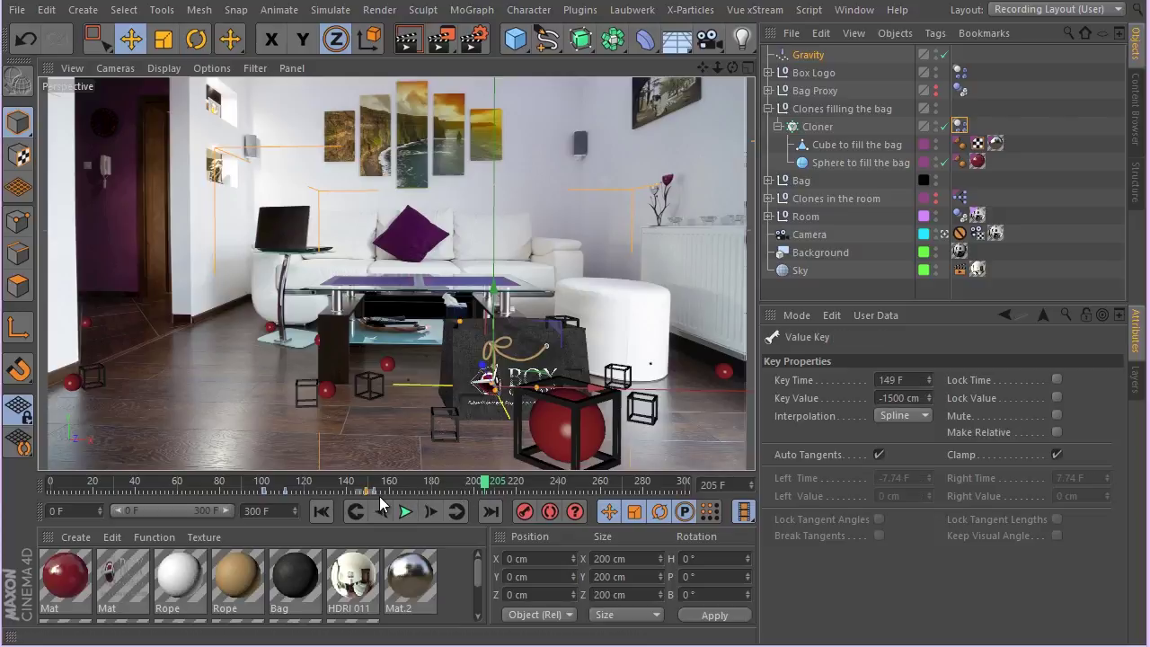
pyautogui.moveTo(380, 494); pyautogui.dragTo(392, 493)
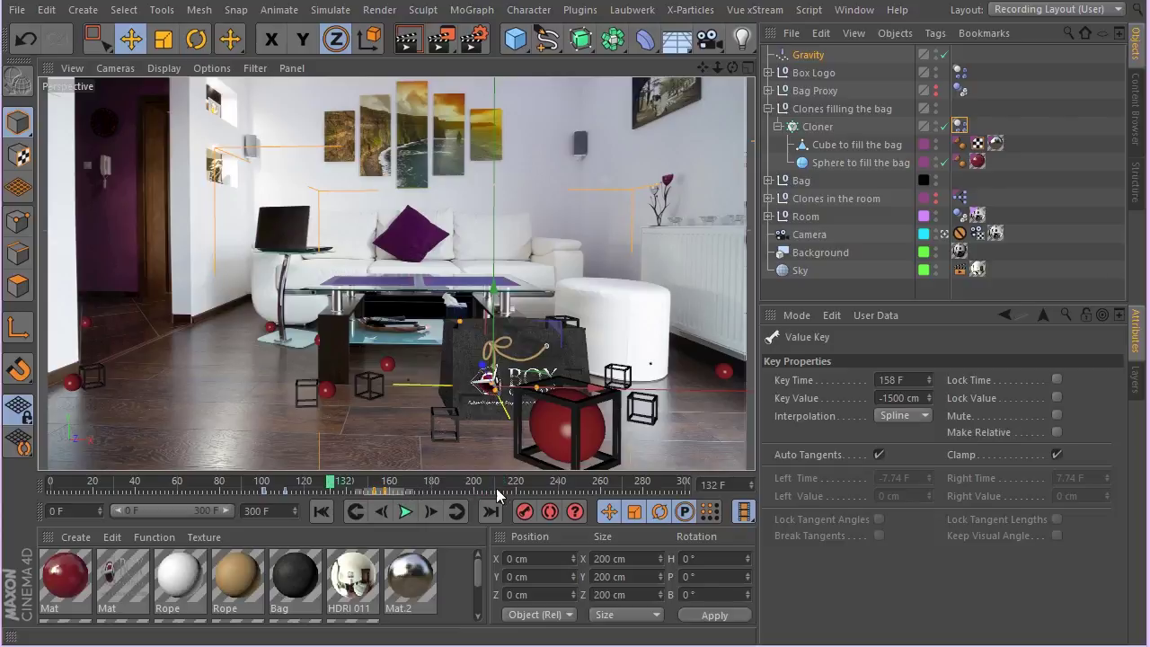
pyautogui.click(359, 493)
pyautogui.click(363, 493)
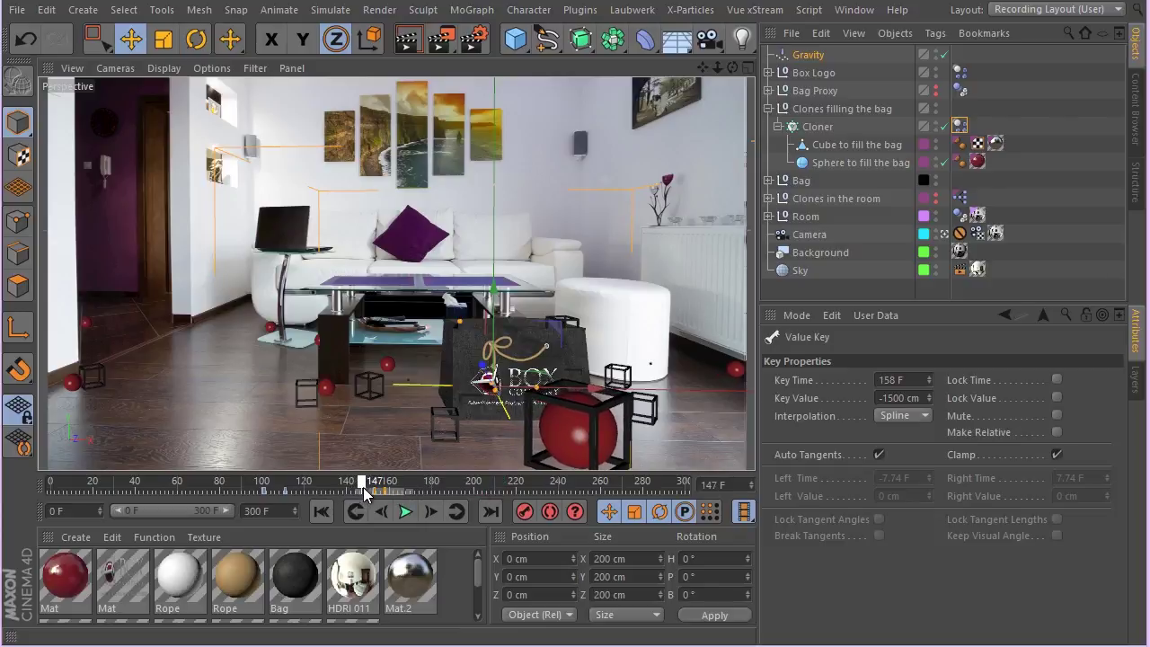
pyautogui.keyDown('shift'); pyautogui.click(399, 494); pyautogui.keyUp('shift')
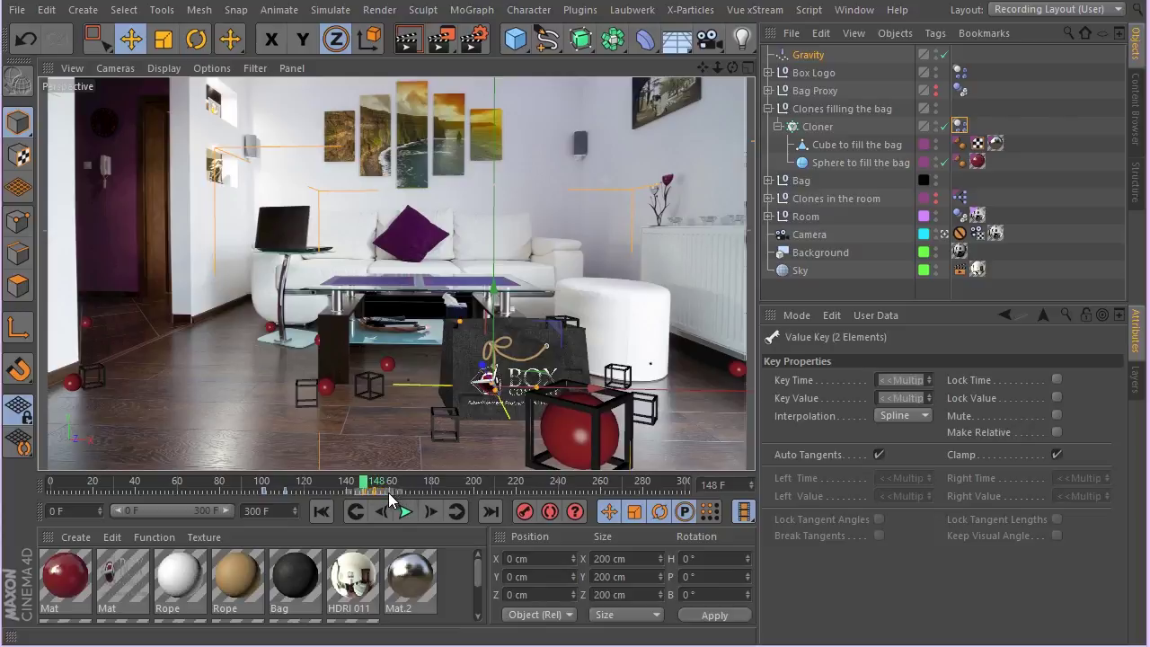
# Step: Play the simulation from the first frame to examine when the clones leave the bag with the repositioned keyframes
pyautogui.click(321, 511)
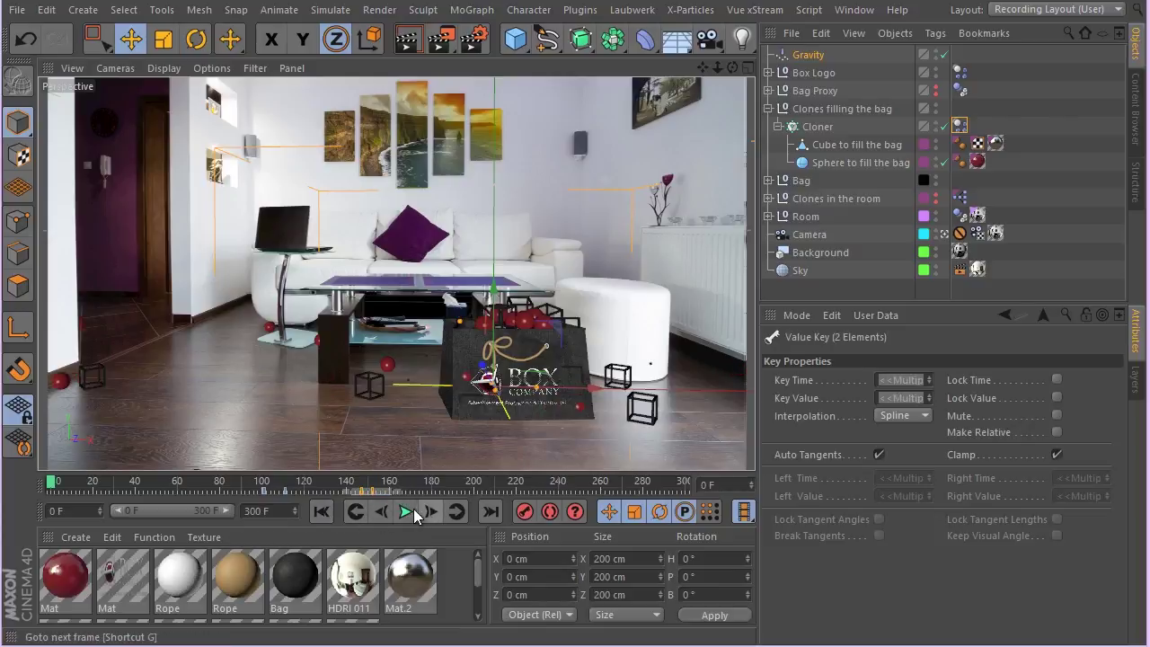
pyautogui.click(407, 511)
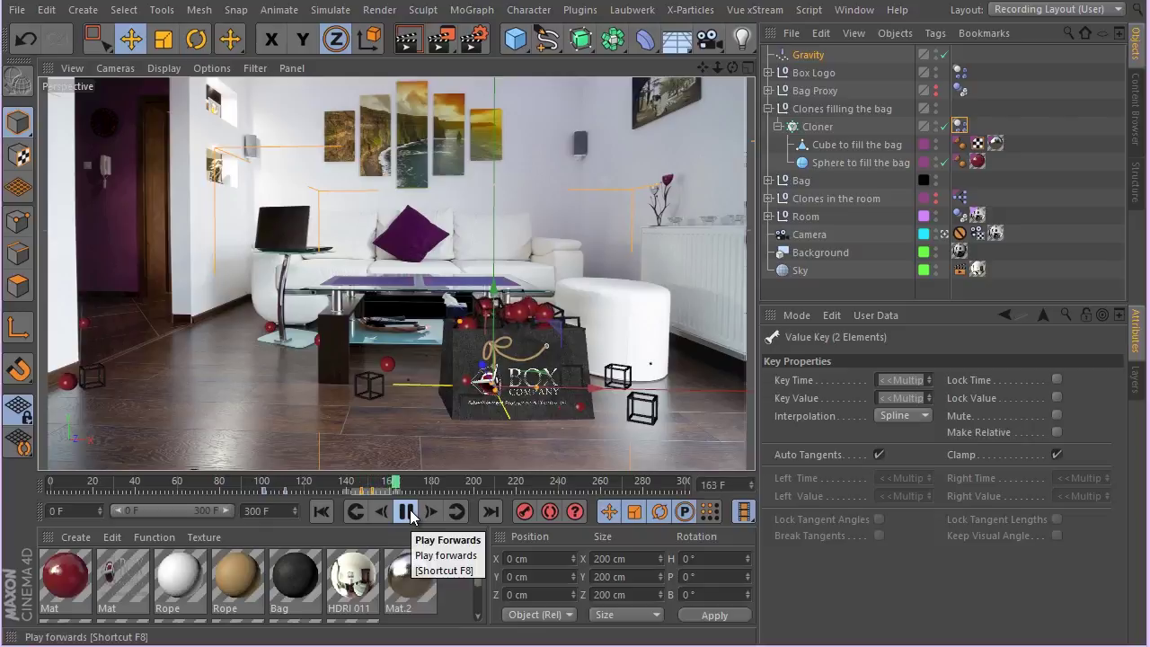
pyautogui.click(407, 511)
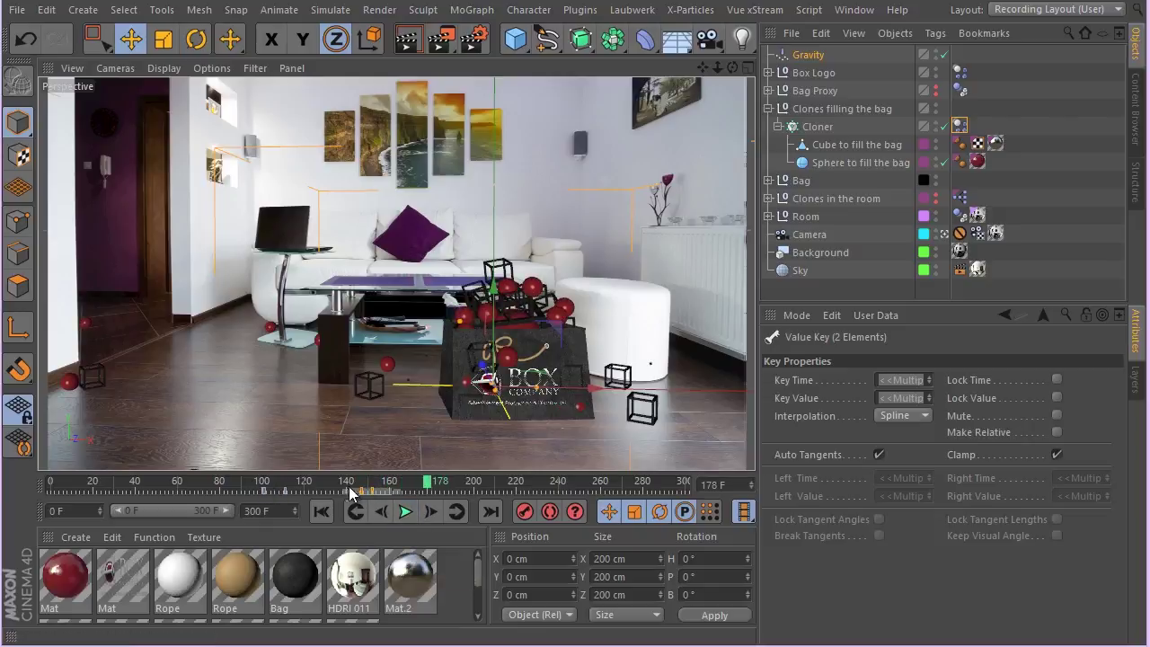
# Step: Check the time and value of each of the two Gravity keyframes individually, and undo the last keyframe change
pyautogui.click(408, 491)
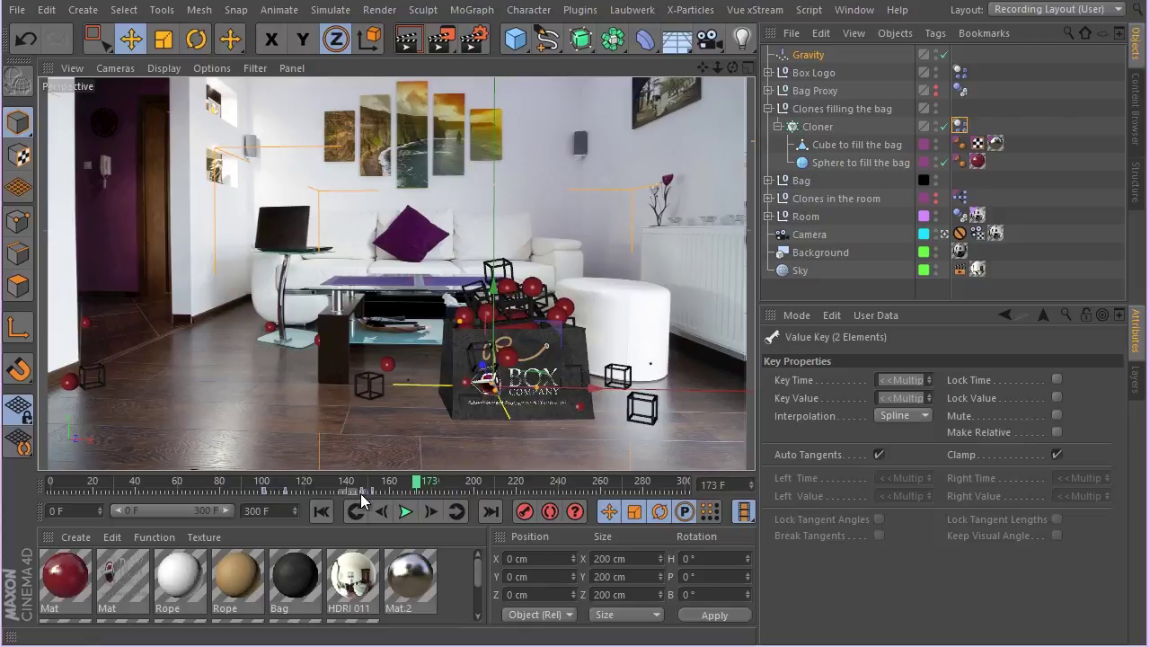
pyautogui.click(395, 490)
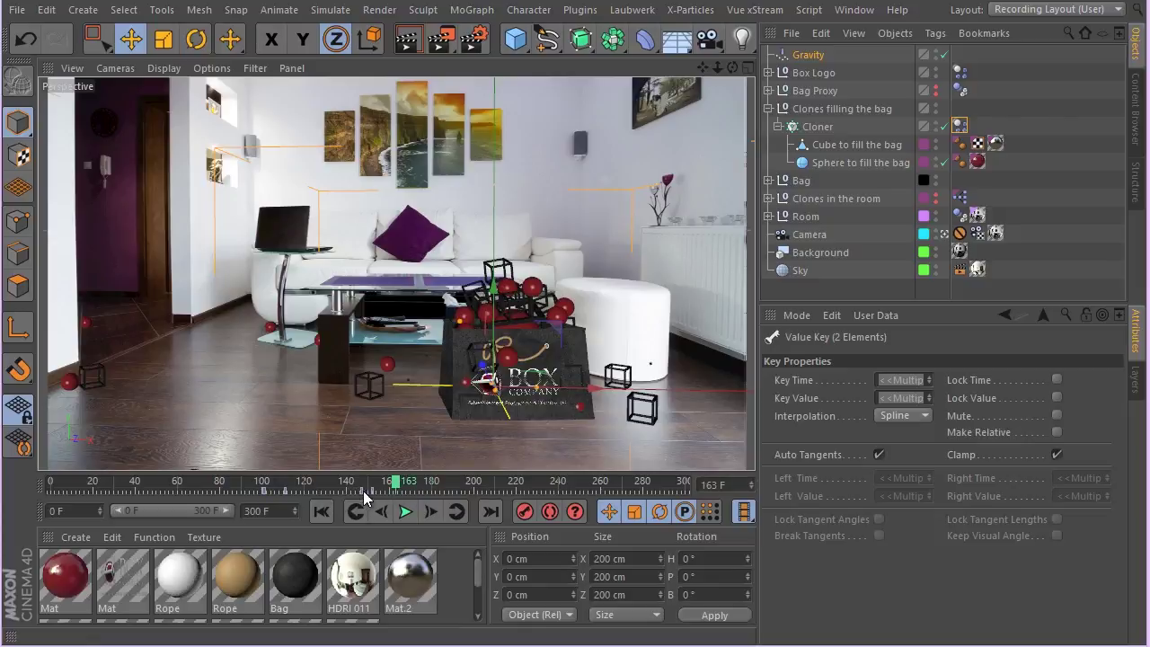
pyautogui.click(359, 494)
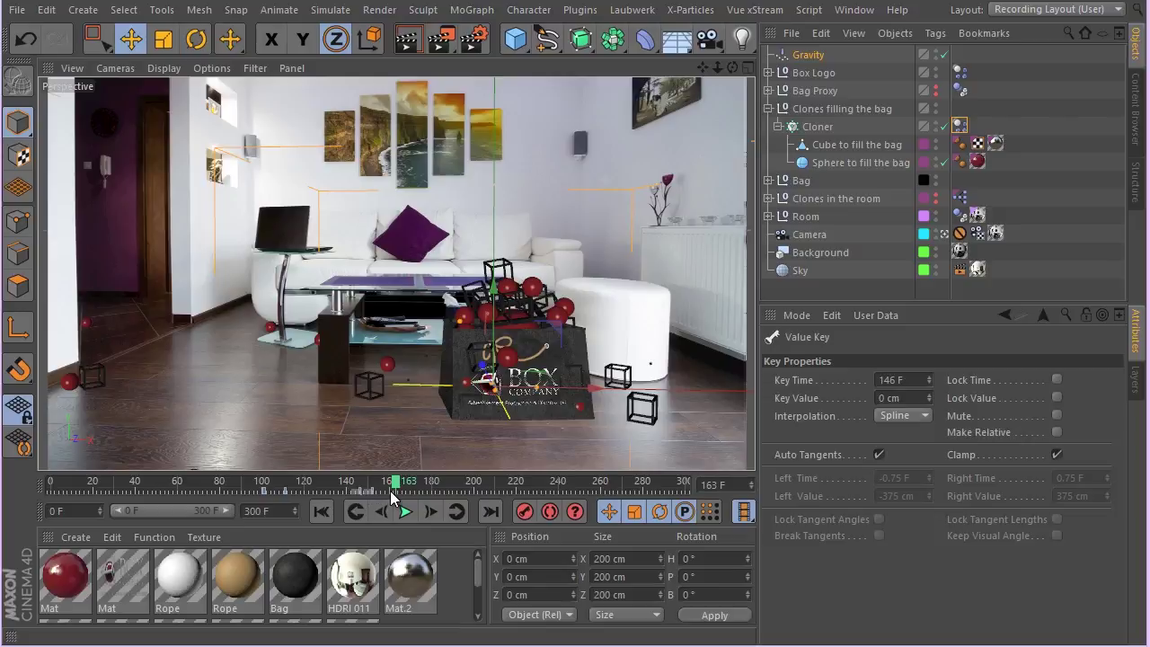
pyautogui.click(373, 493)
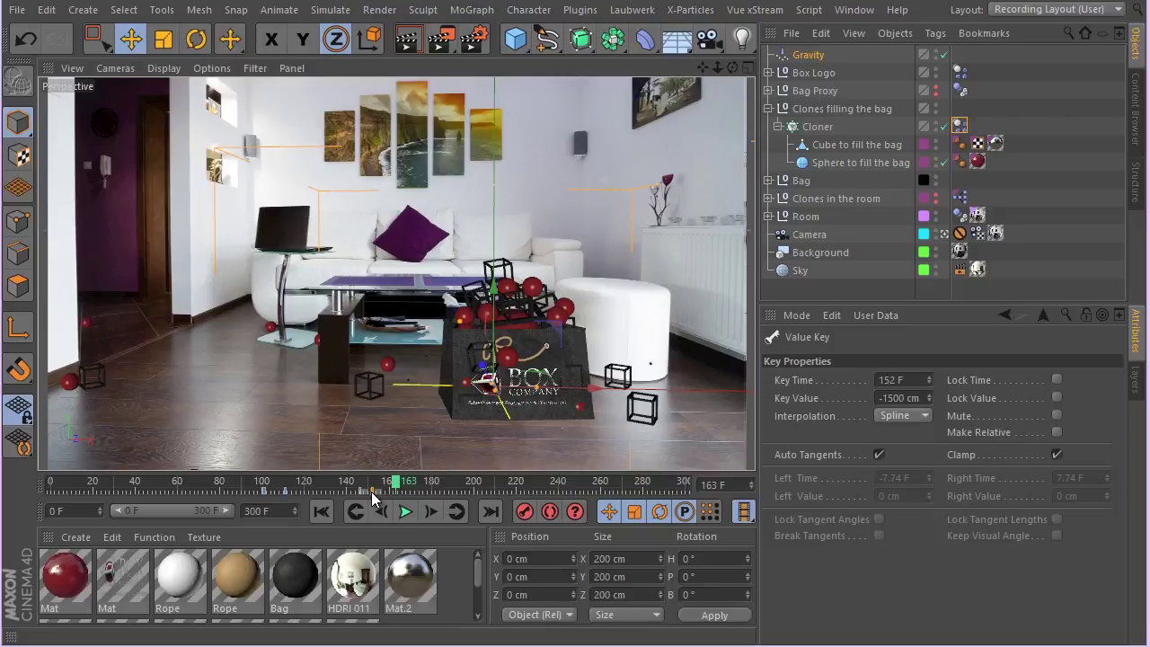
pyautogui.hotkey('ctrl', 'z')
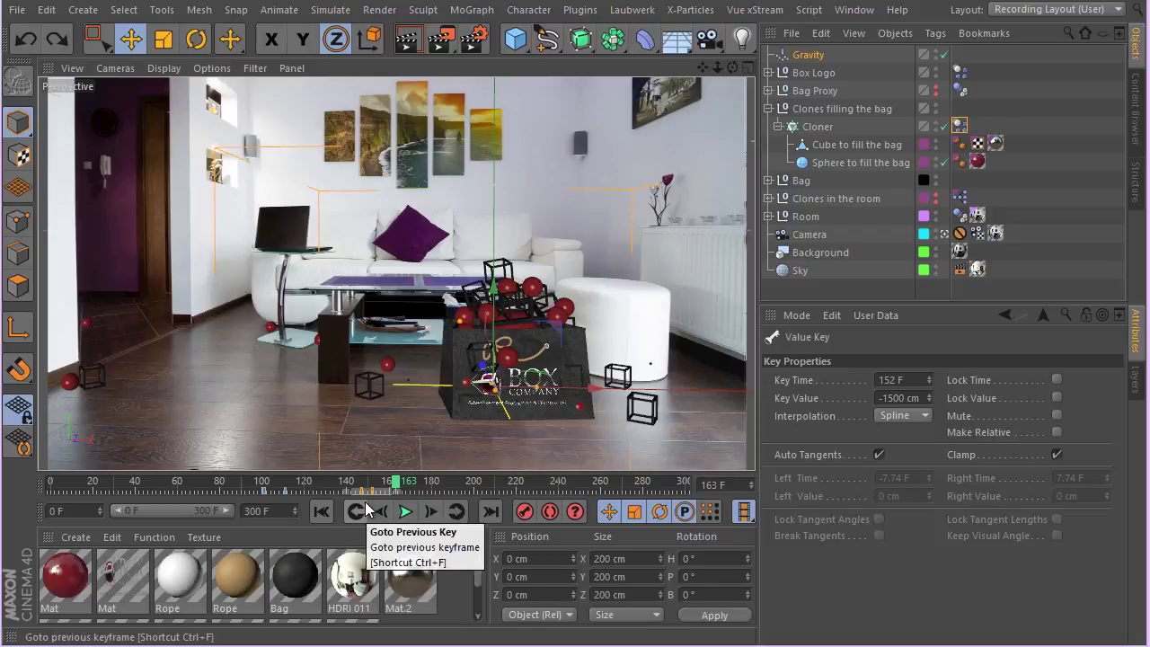
# Step: Move the 0 cm Gravity keyframe to frame 153, and shift both Gravity keyframes forward together by a few frames
pyautogui.click(363, 492)
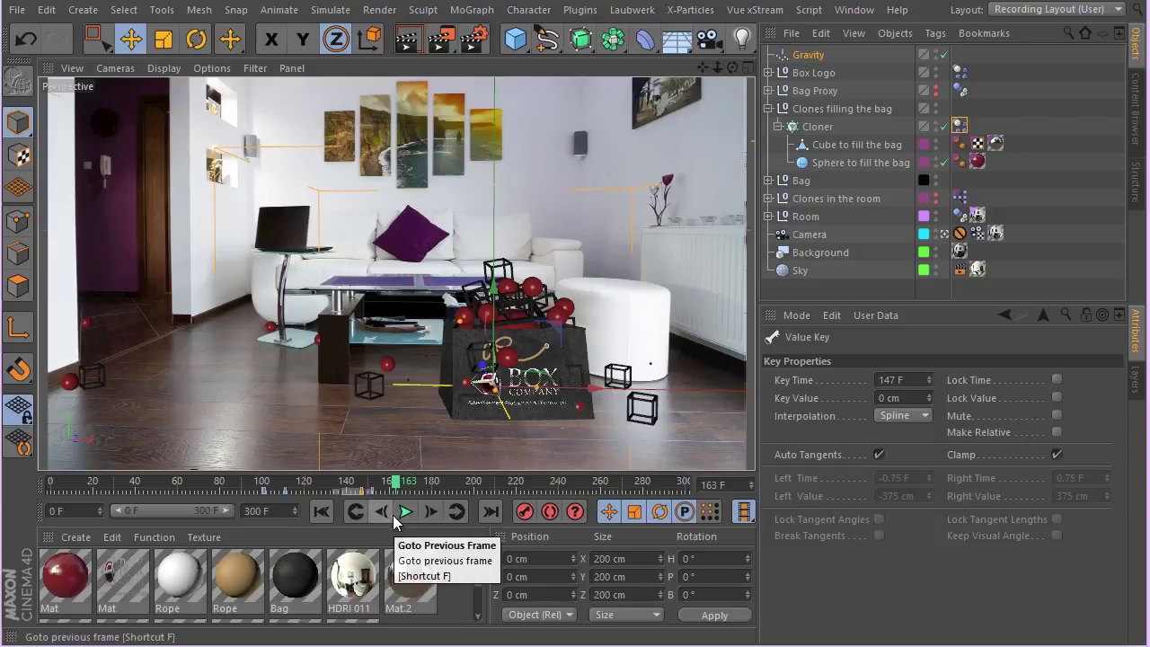
pyautogui.hotkey('ctrl', 'z')
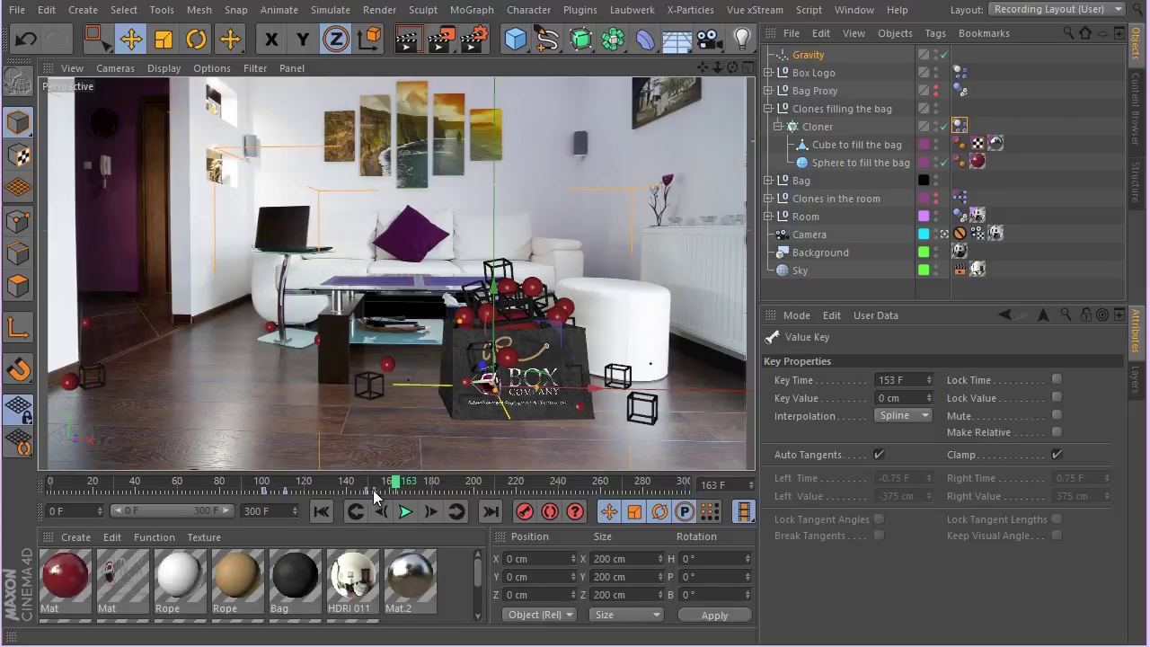
pyautogui.click(364, 491)
pyautogui.moveTo(357, 487); pyautogui.dragTo(399, 509)
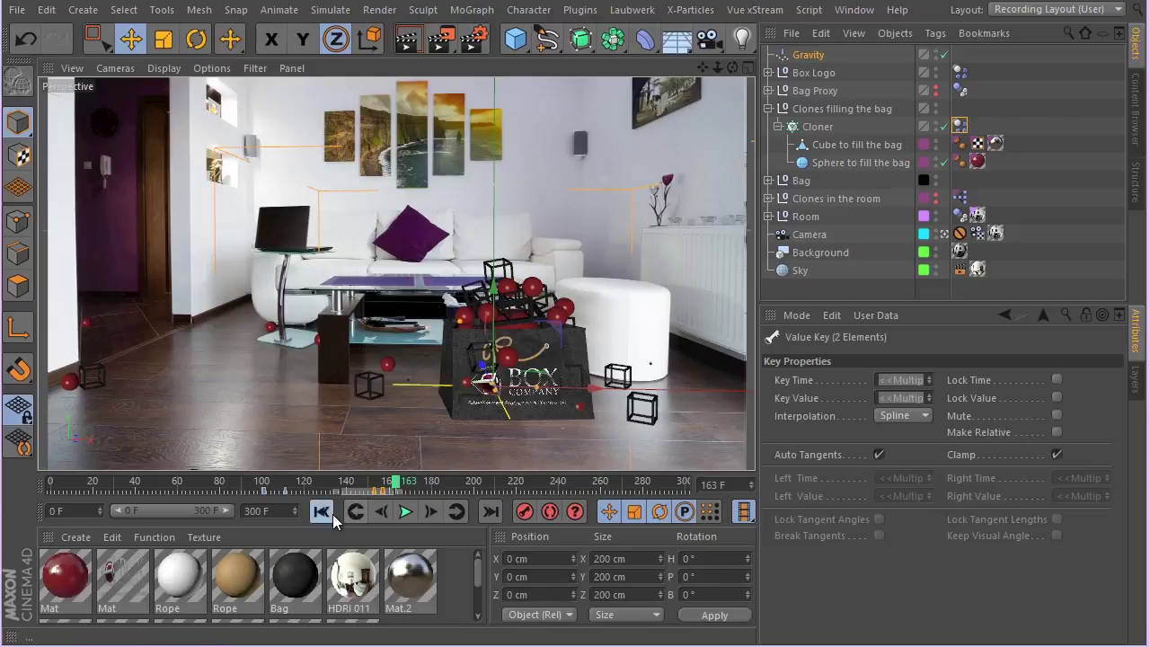
# Step: Replay the simulation from the first frame, pausing after the burst to examine how high the clones fly and where they land
pyautogui.click(321, 511)
pyautogui.click(405, 511)
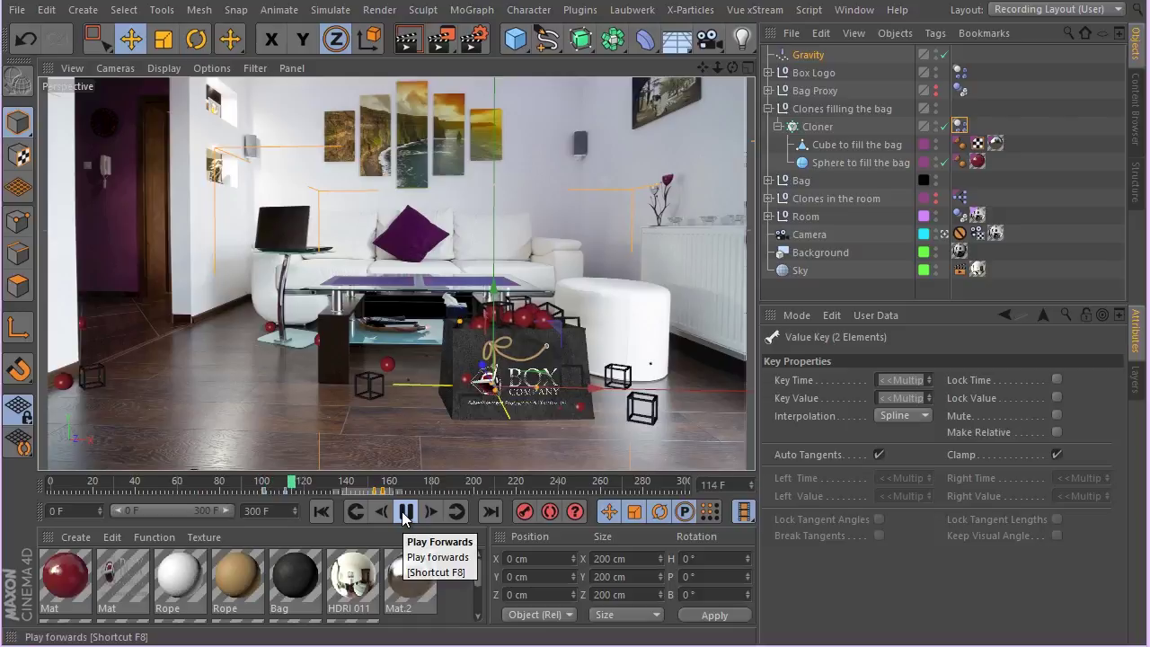
pyautogui.click(404, 512)
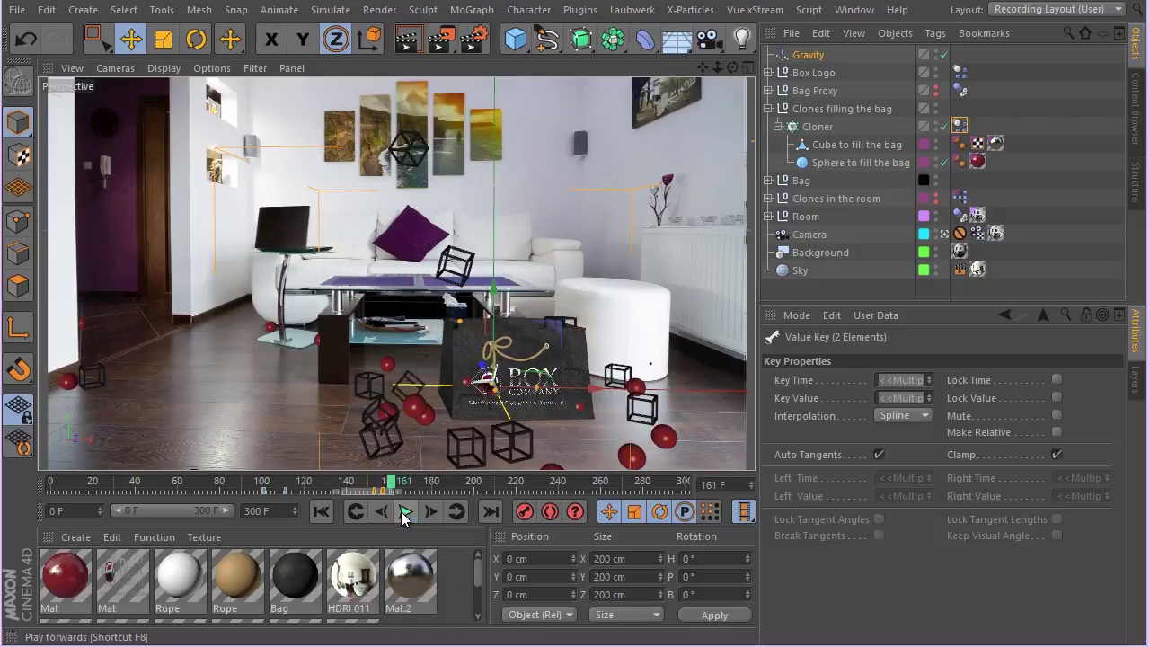
pyautogui.click(405, 512)
pyautogui.click(405, 512)
pyautogui.click(405, 513)
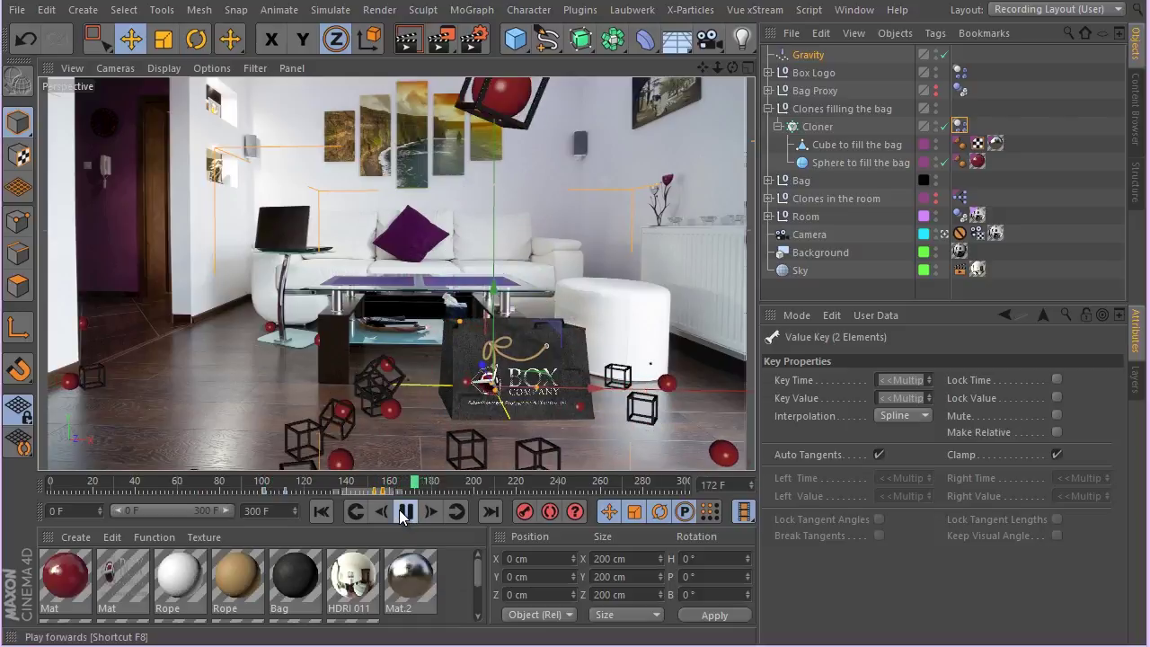
pyautogui.click(404, 513)
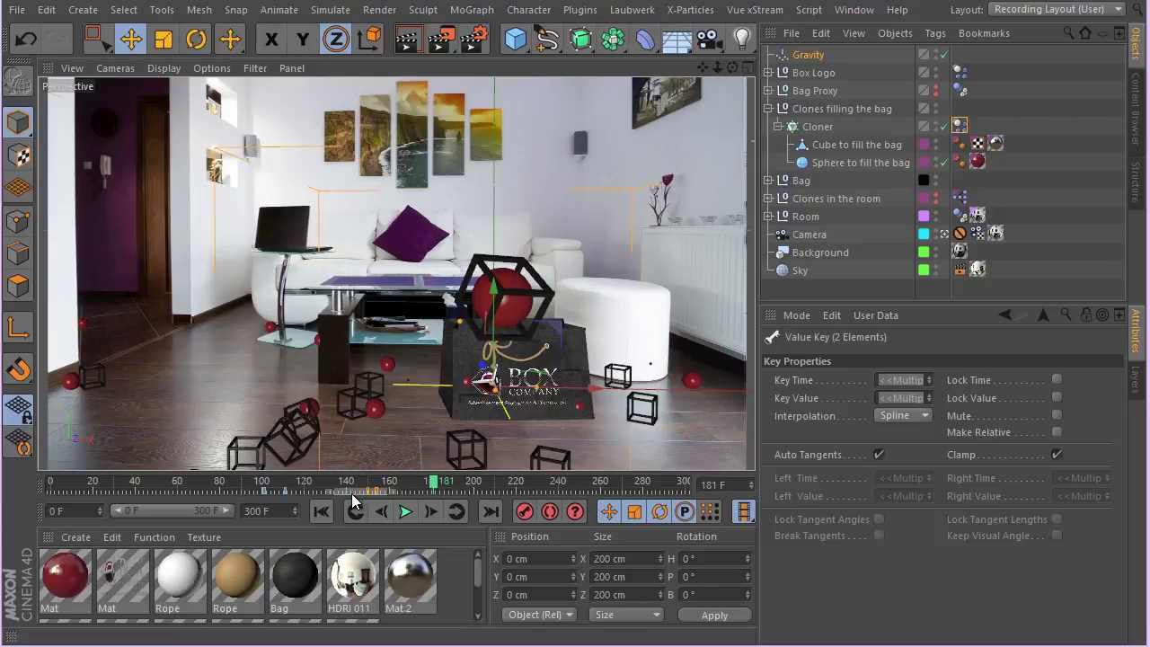
# Step: Shift both Gravity keyframes back by a few frames and replay the simulation repeatedly from the first frame to judge the burst
pyautogui.click(321, 511)
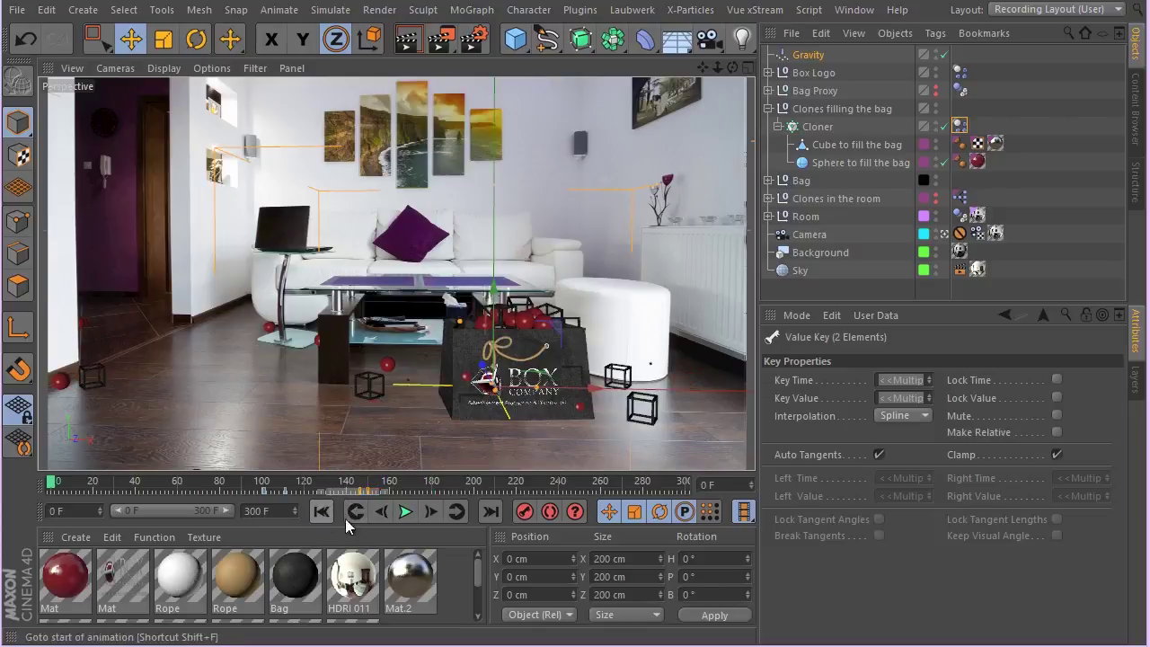
pyautogui.click(406, 511)
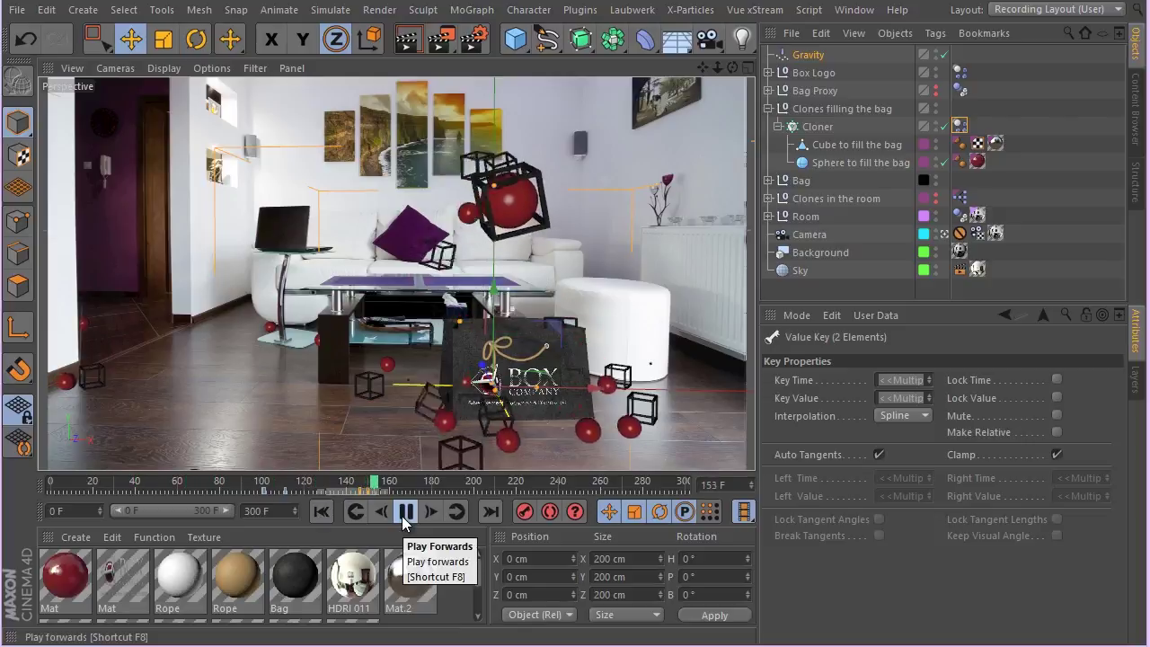
pyautogui.click(403, 514)
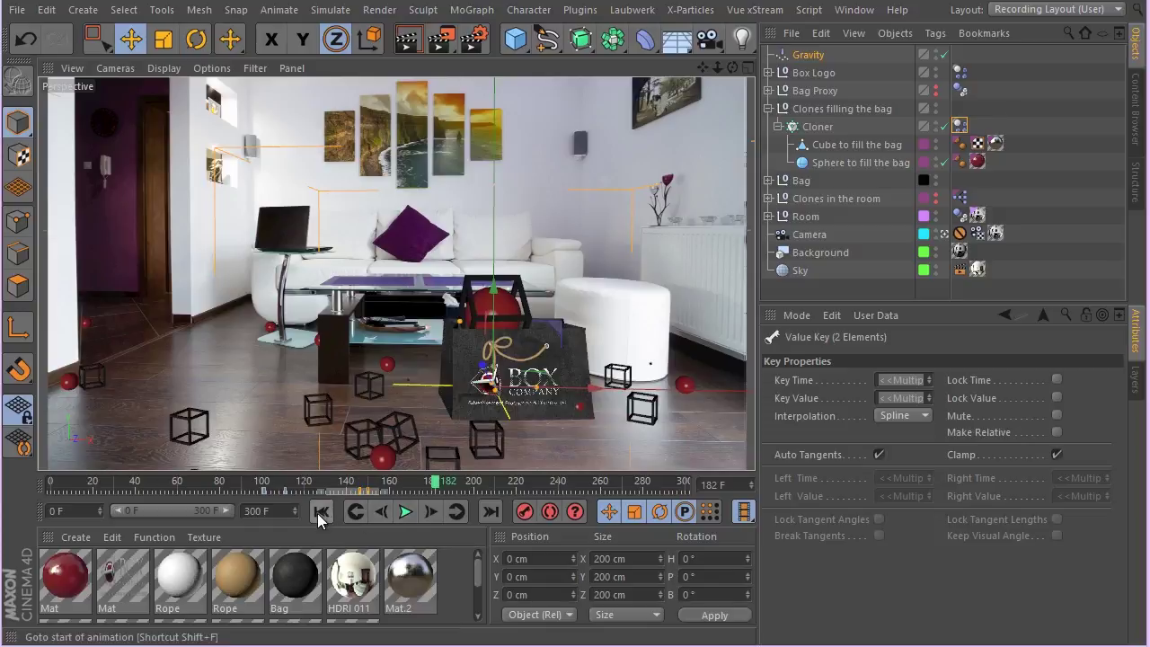
pyautogui.click(320, 512)
pyautogui.click(405, 512)
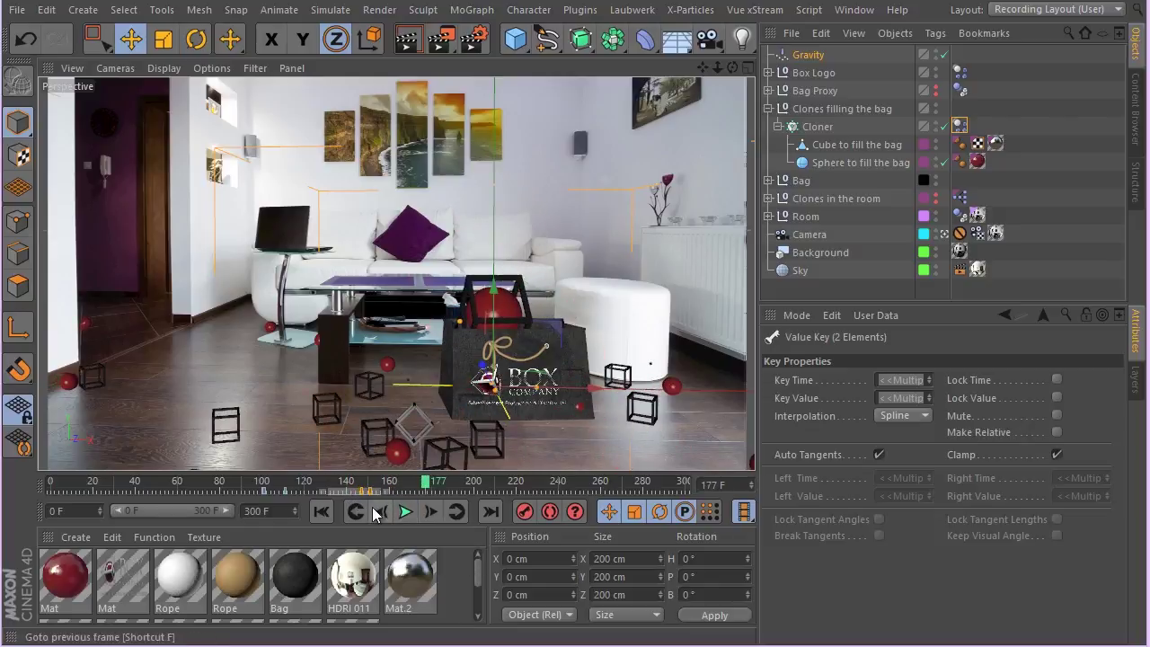
pyautogui.click(323, 512)
pyautogui.click(405, 512)
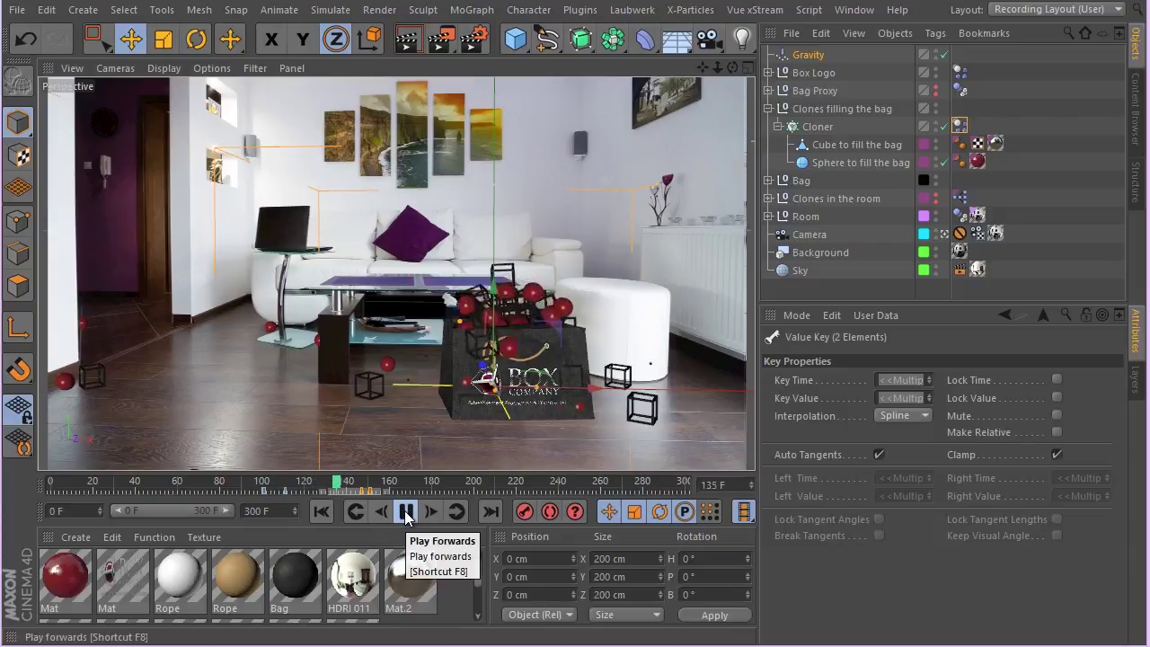
pyautogui.click(405, 511)
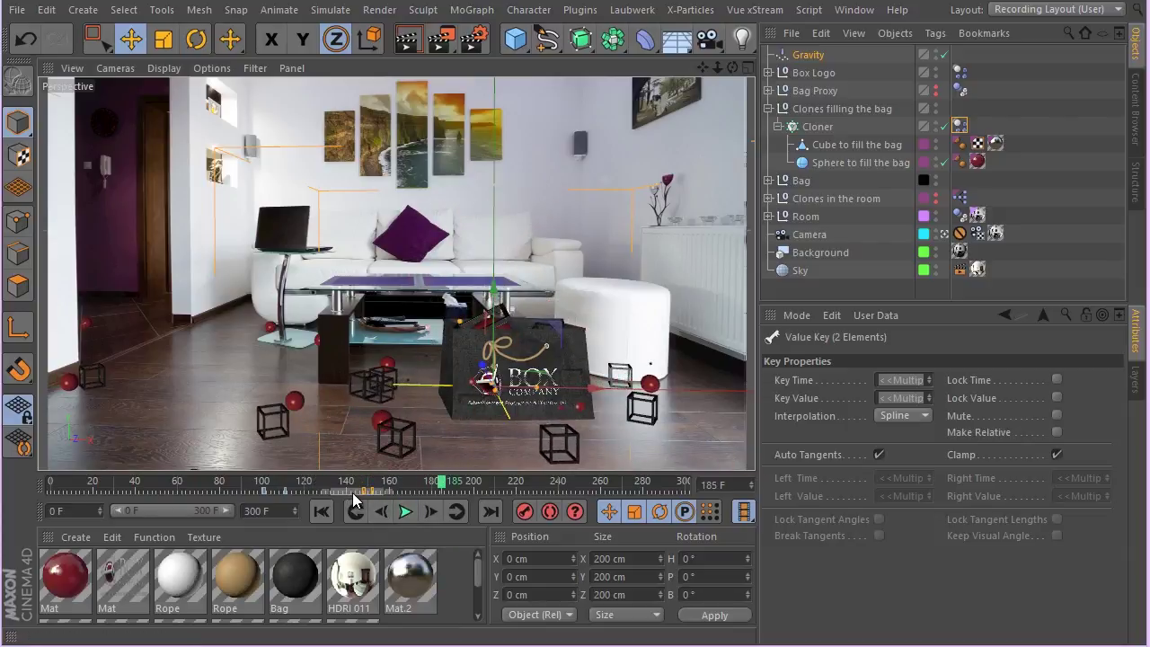
# Step: Nudge both Gravity keyframes slightly earlier, playing the simulation from the first frame each time to compare how the clones burst out
pyautogui.click(321, 511)
pyautogui.click(406, 511)
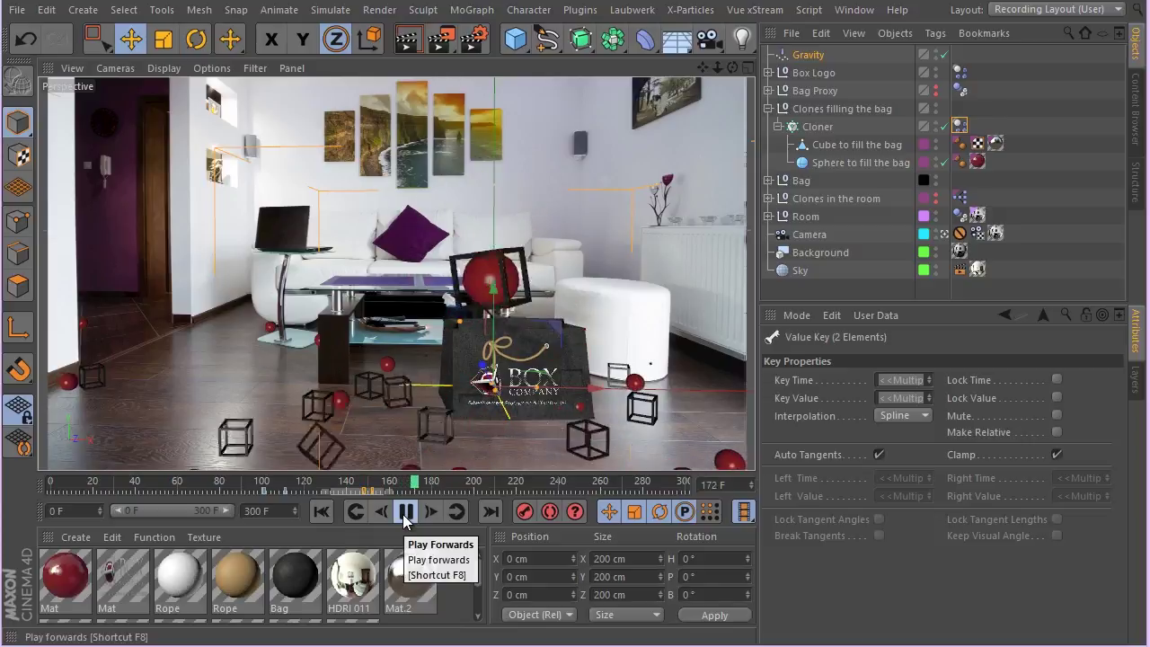
pyautogui.click(405, 512)
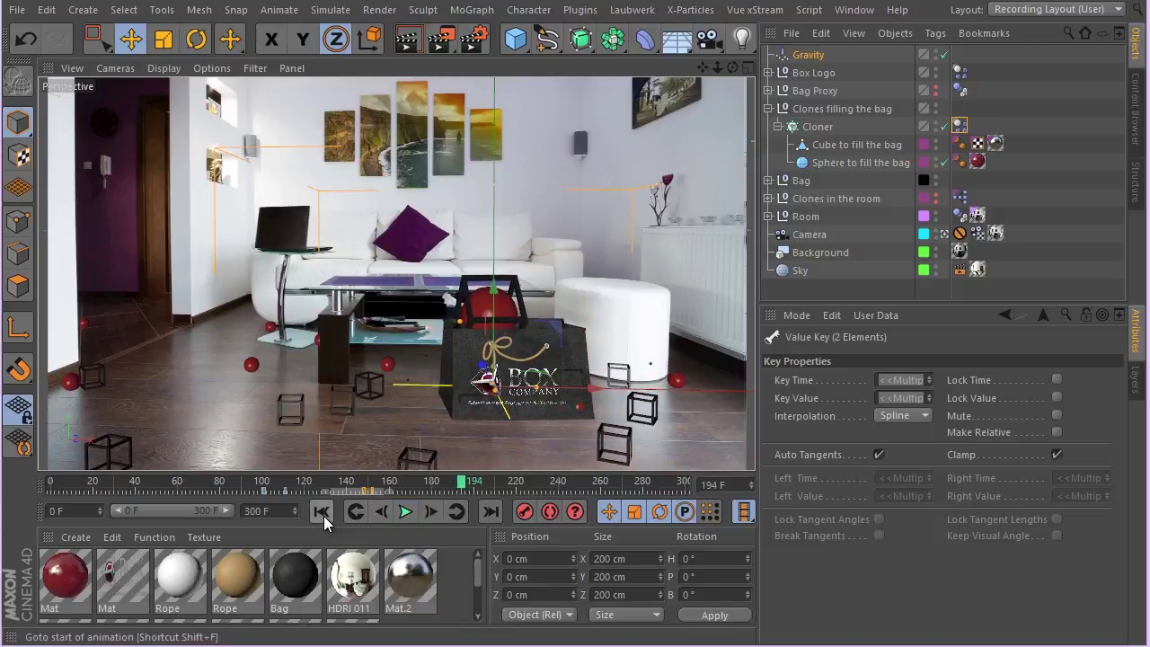
pyautogui.click(321, 511)
pyautogui.click(402, 516)
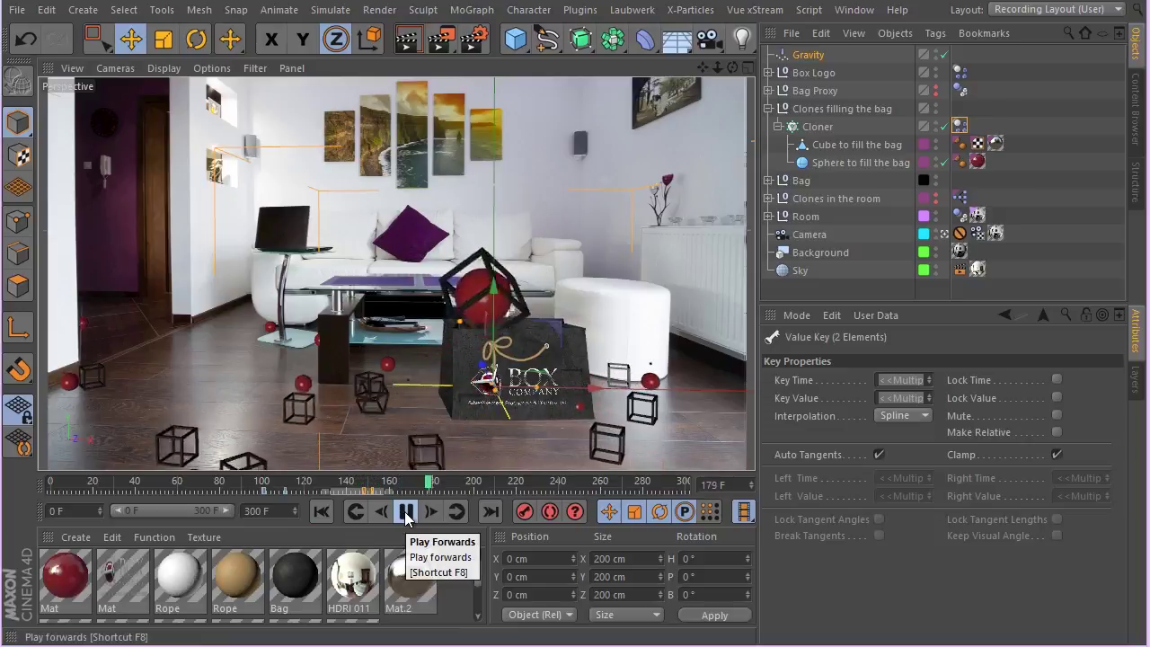
pyautogui.click(406, 513)
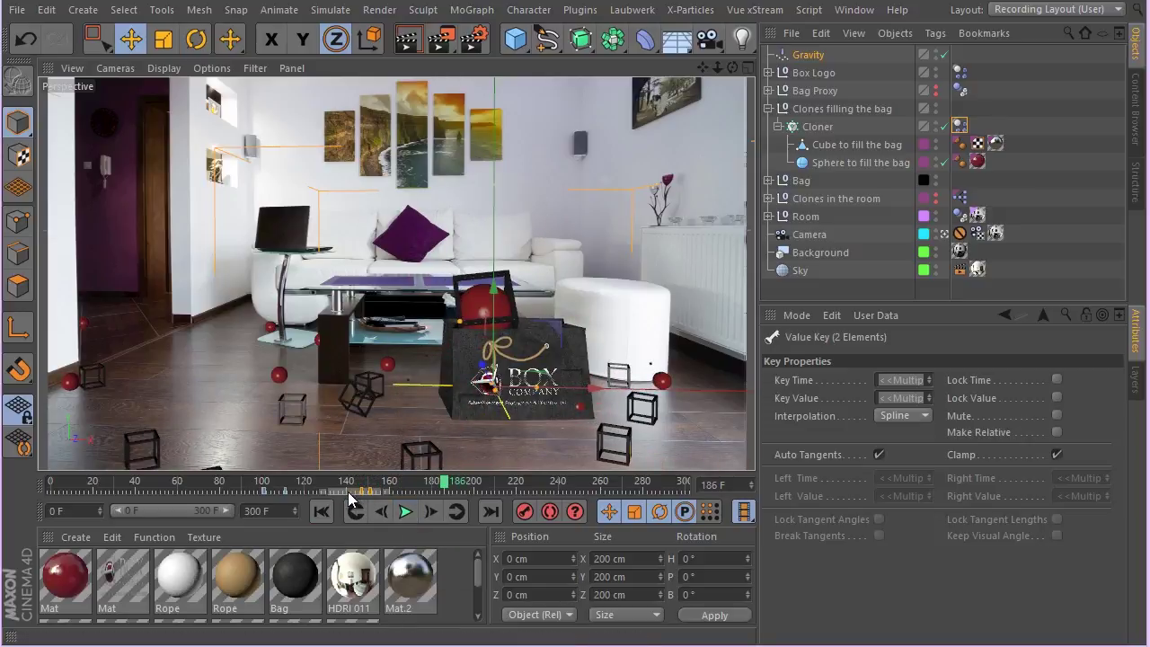
pyautogui.click(321, 512)
pyautogui.click(406, 513)
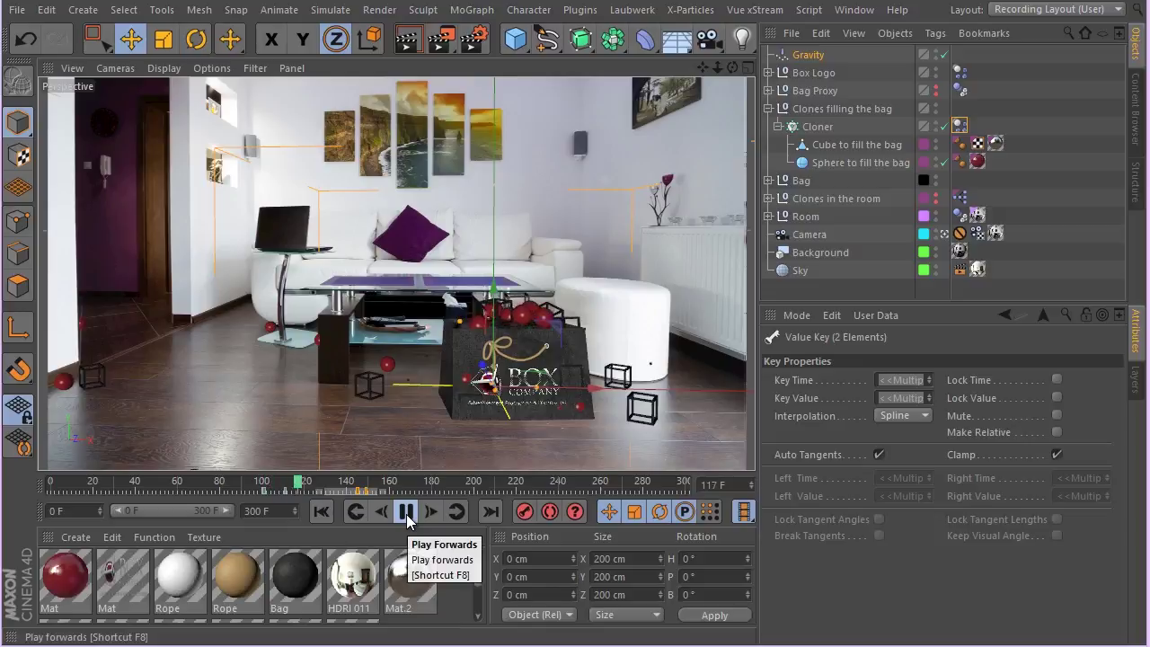
pyautogui.click(406, 511)
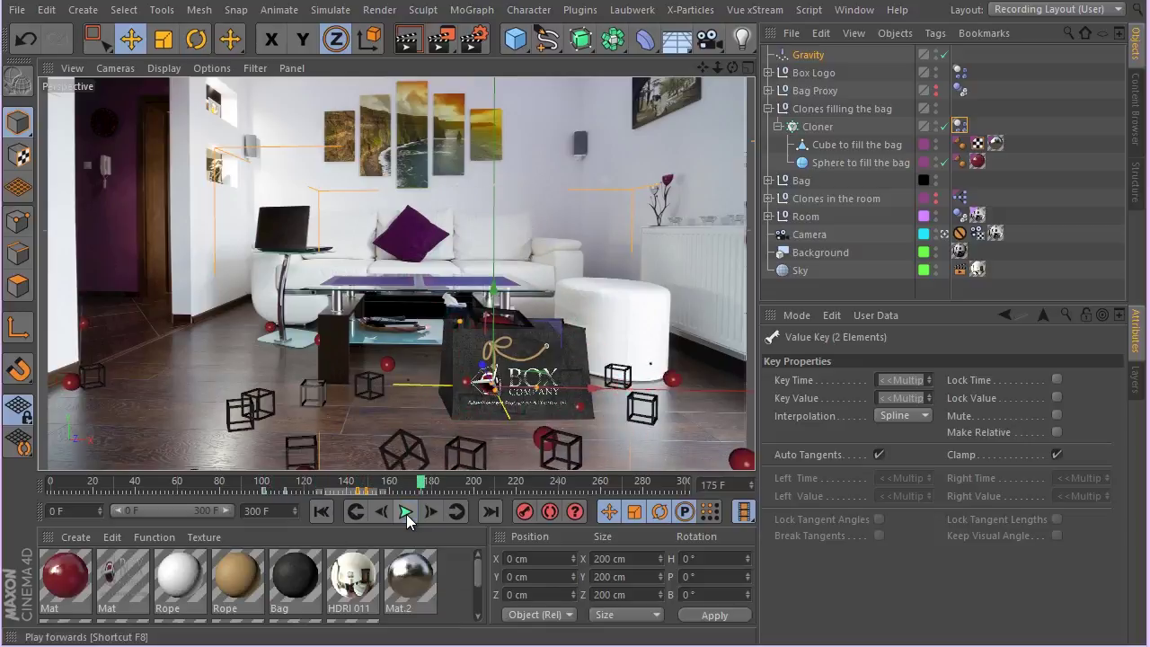
# Step: Add a Wind particle object and include it in the force list of the Box Logo's Dynamics Body tag
pyautogui.click(319, 9)
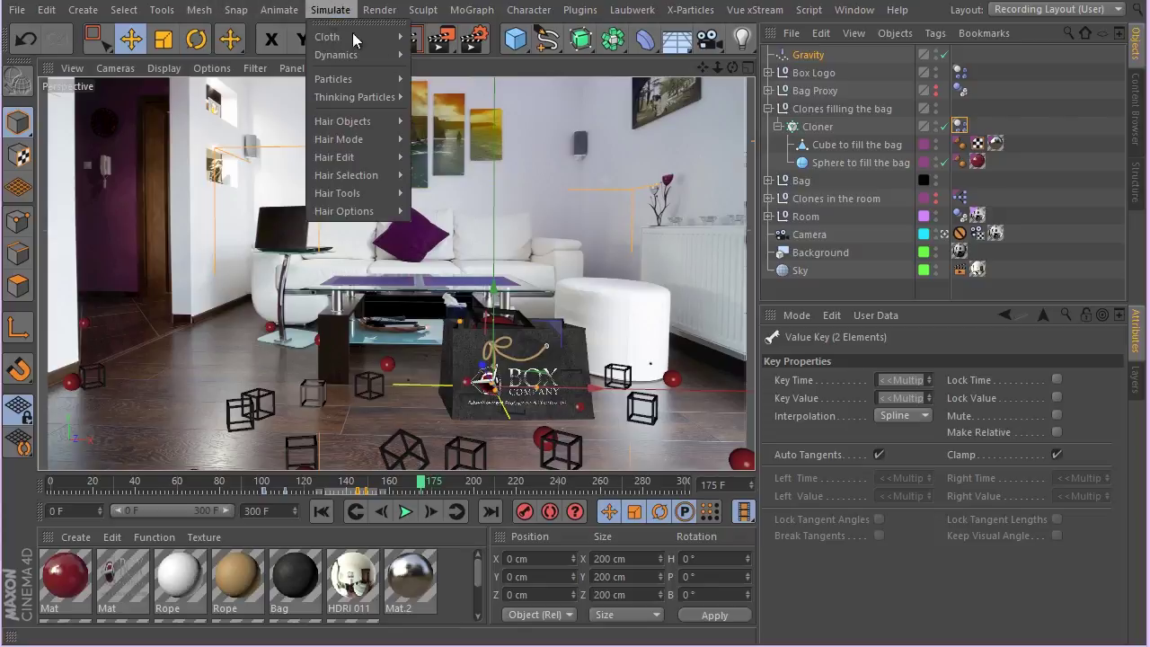
pyautogui.moveTo(379, 79)
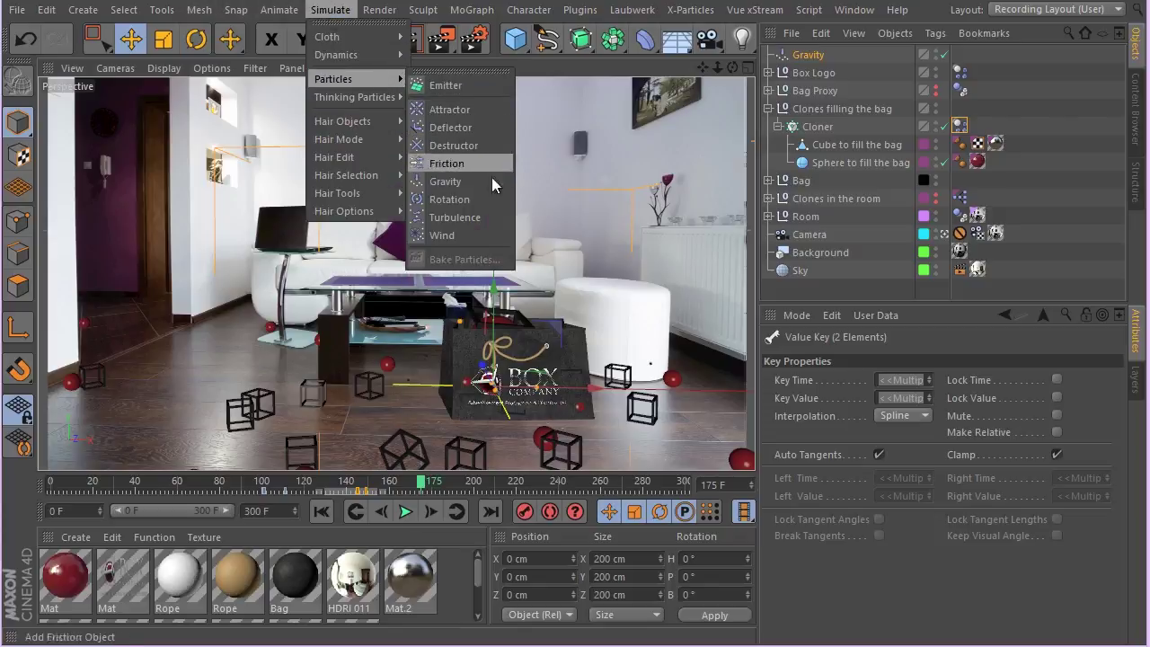
pyautogui.click(463, 233)
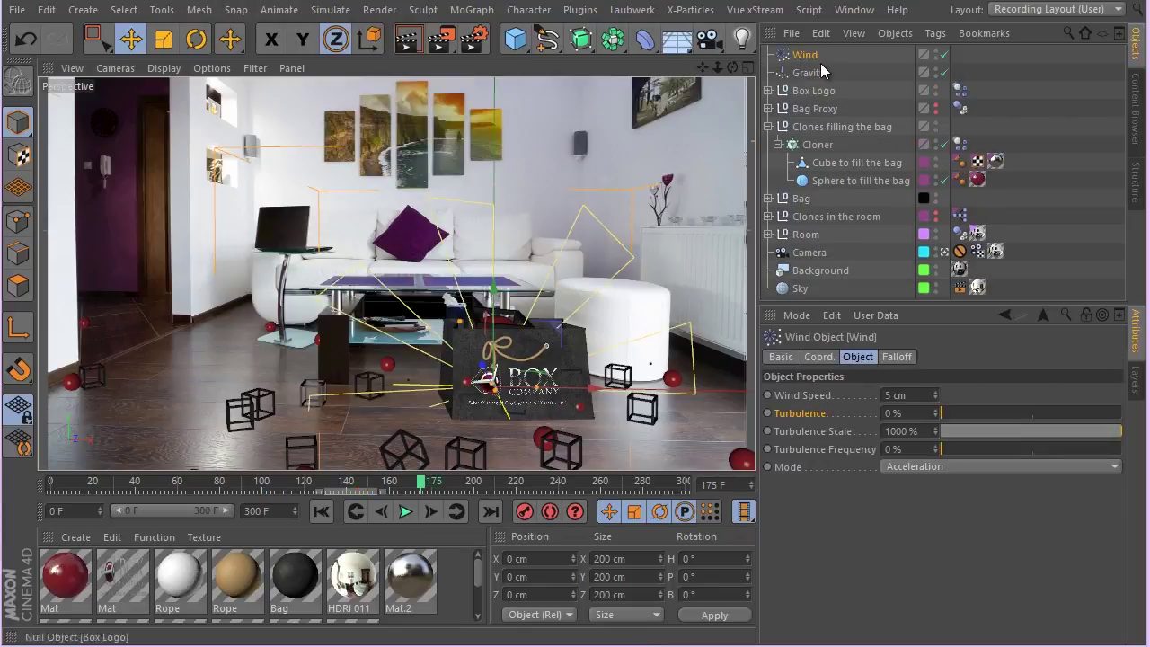
pyautogui.click(960, 90)
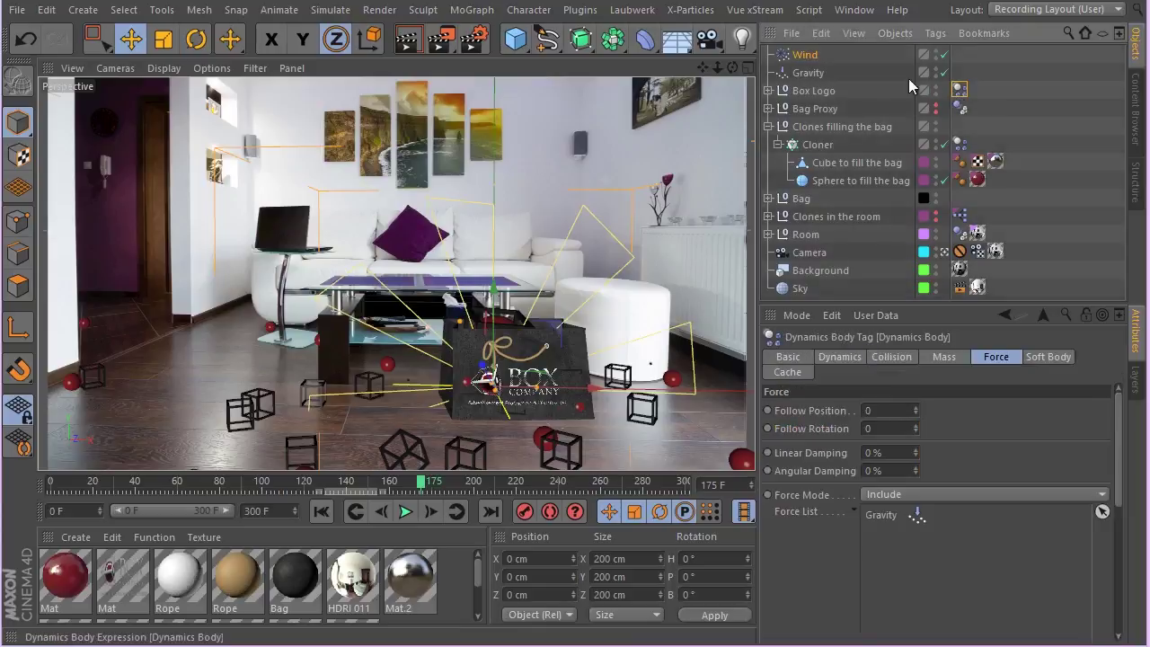
pyautogui.moveTo(809, 55); pyautogui.dragTo(905, 547)
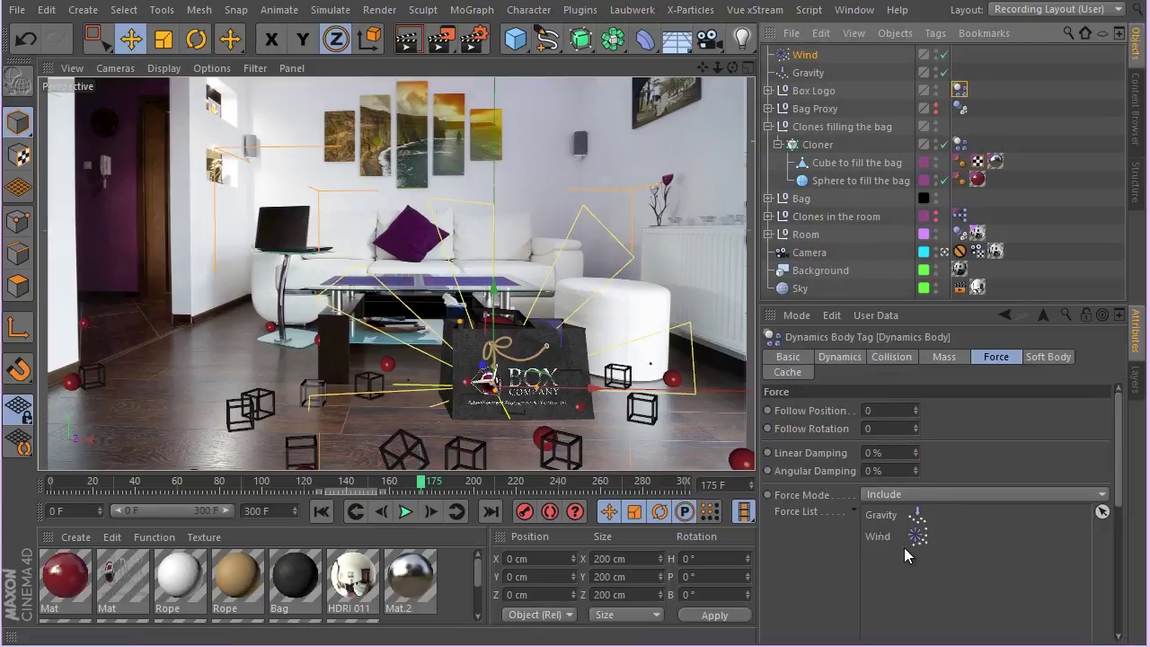
# Step: Rotate the Wind object to a heading of about 176.4° and scale it down to about 178 cm
pyautogui.press('r')
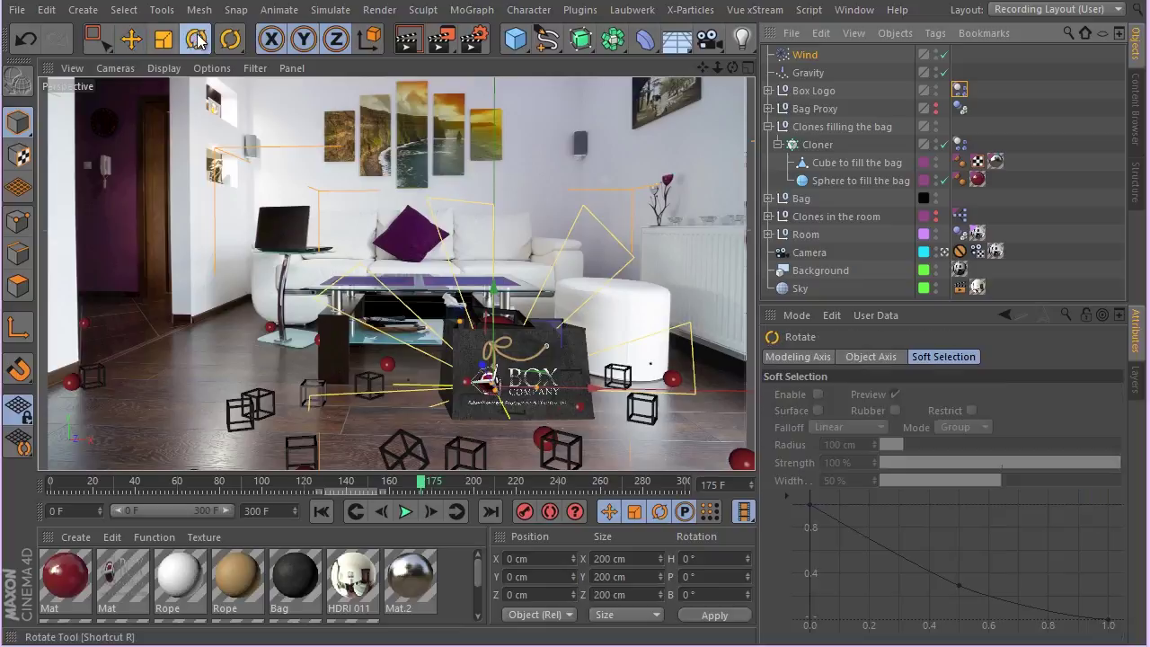
pyautogui.moveTo(473, 404); pyautogui.dragTo(575, 295)
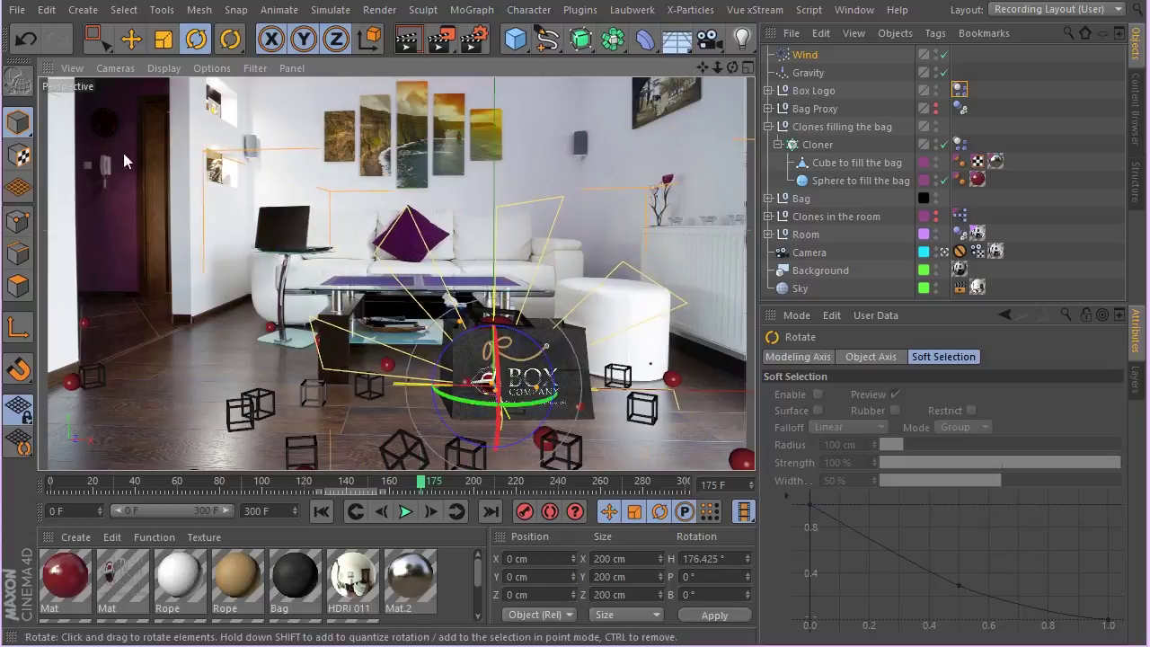
pyautogui.click(163, 39)
pyautogui.moveTo(359, 358); pyautogui.dragTo(277, 358)
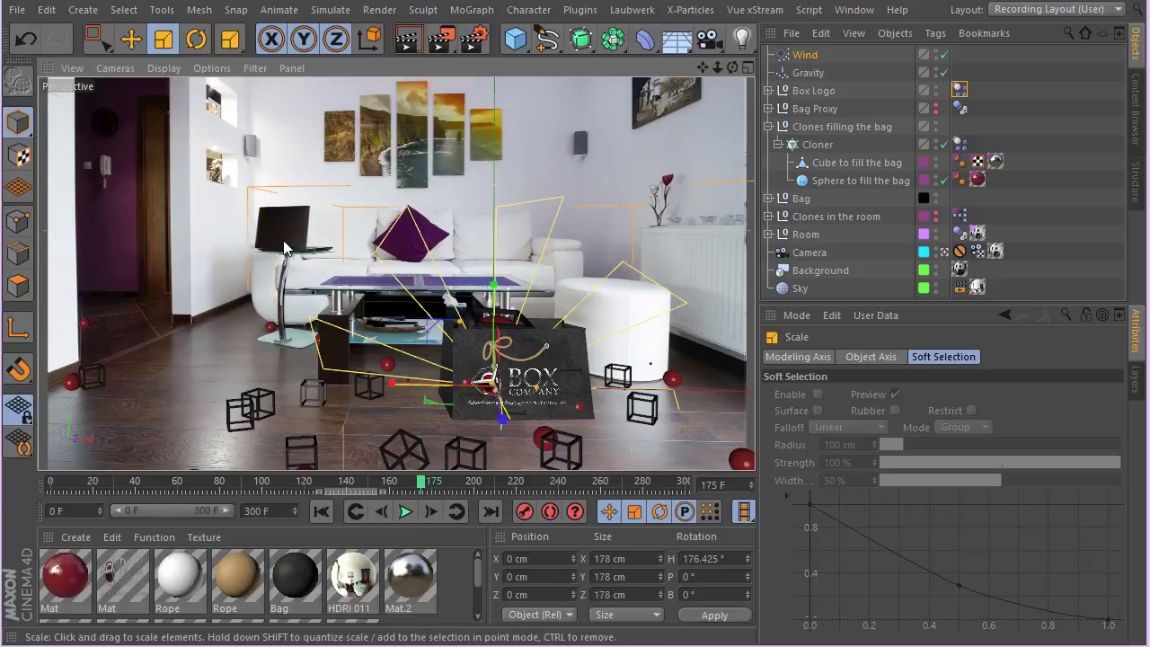
# Step: Move the Wind object to about X 10.5 cm and Z 3.6 cm beside the shopping bag
pyautogui.click(131, 39)
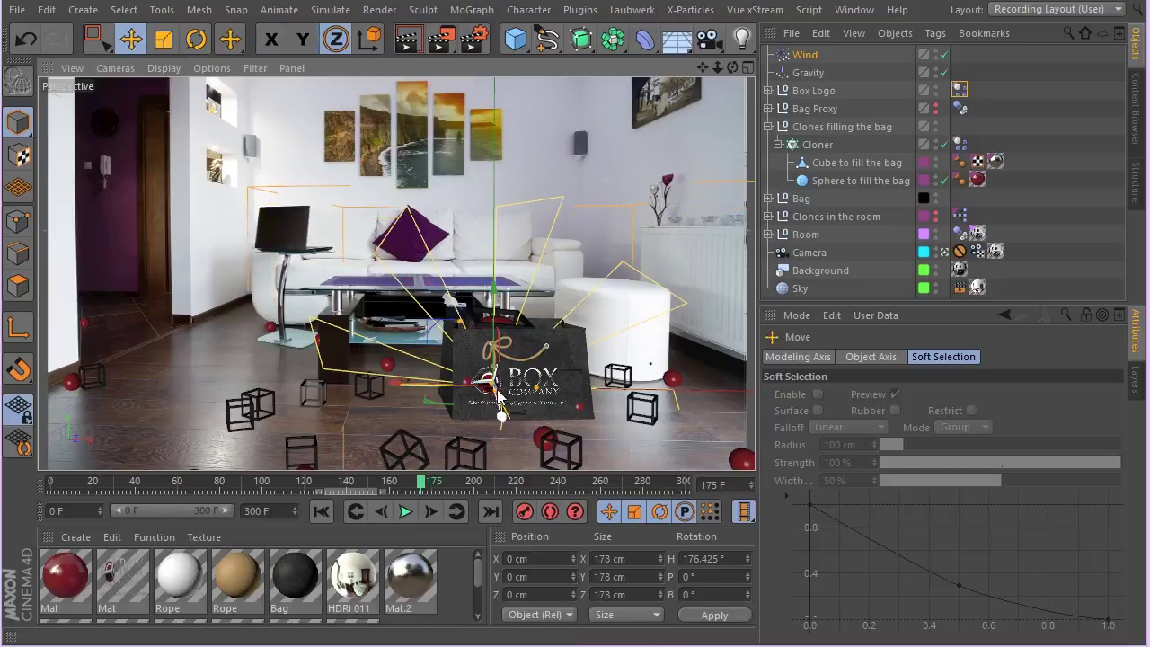
pyautogui.moveTo(498, 392)
pyautogui.mouseDown()
pyautogui.moveTo(519, 396)
pyautogui.moveTo(509, 412)
pyautogui.mouseUp()
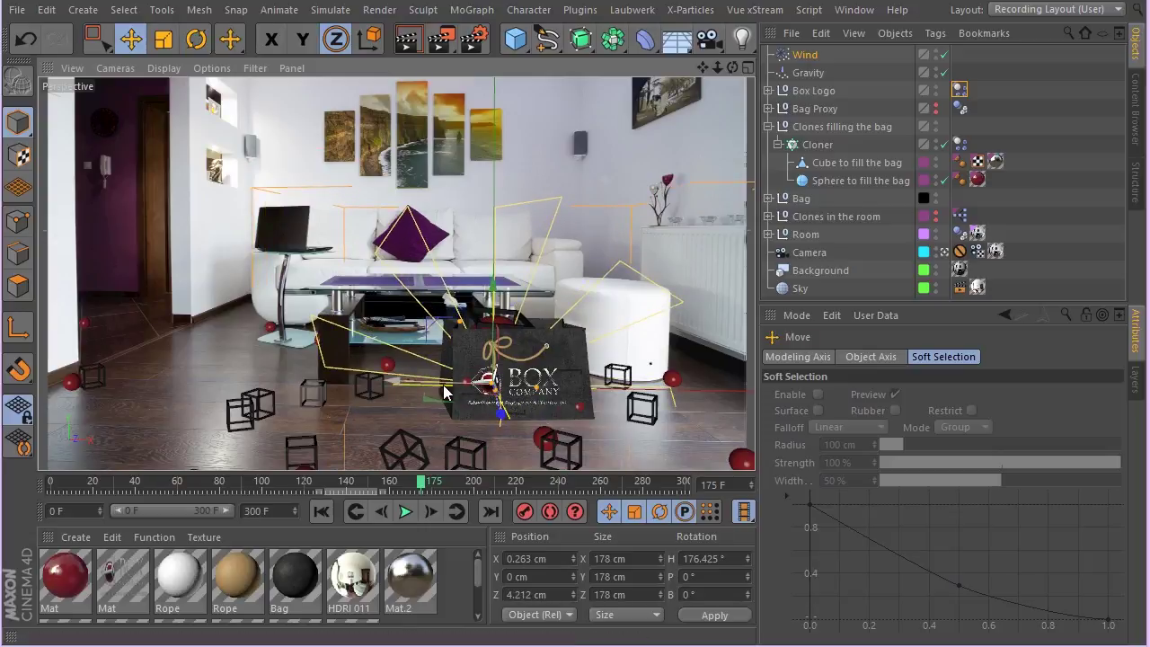
pyautogui.moveTo(415, 388); pyautogui.dragTo(460, 379)
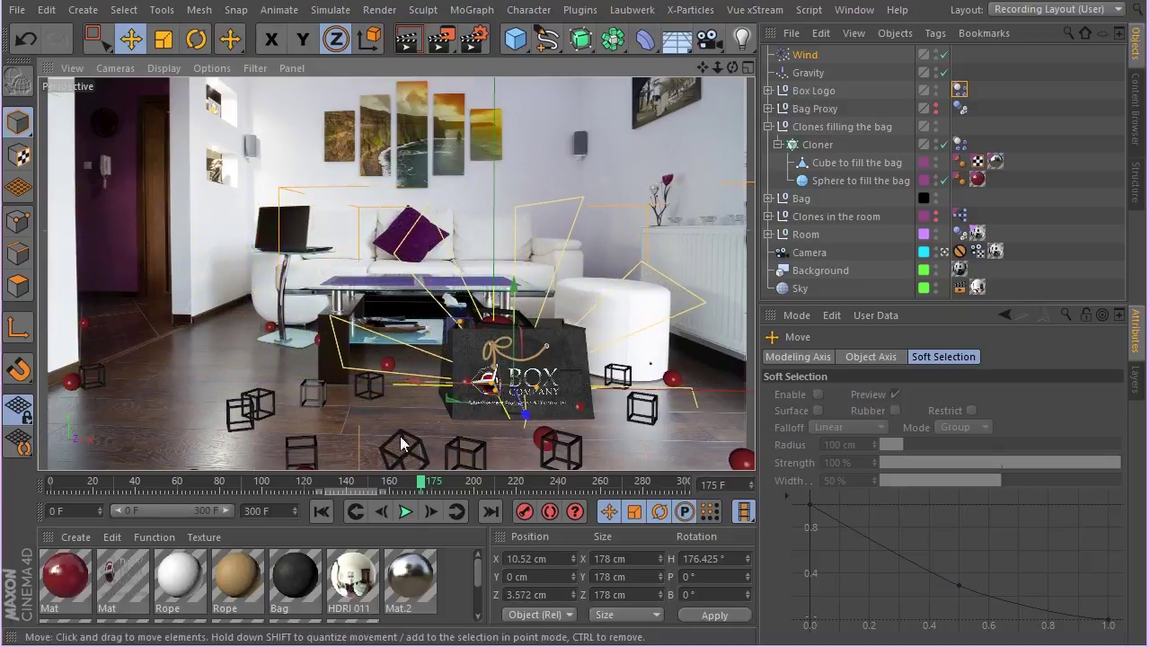
# Step: Review the Wind object's settings and play the simulation from the first frame to judge the wind's effect on the bag
pyautogui.click(804, 55)
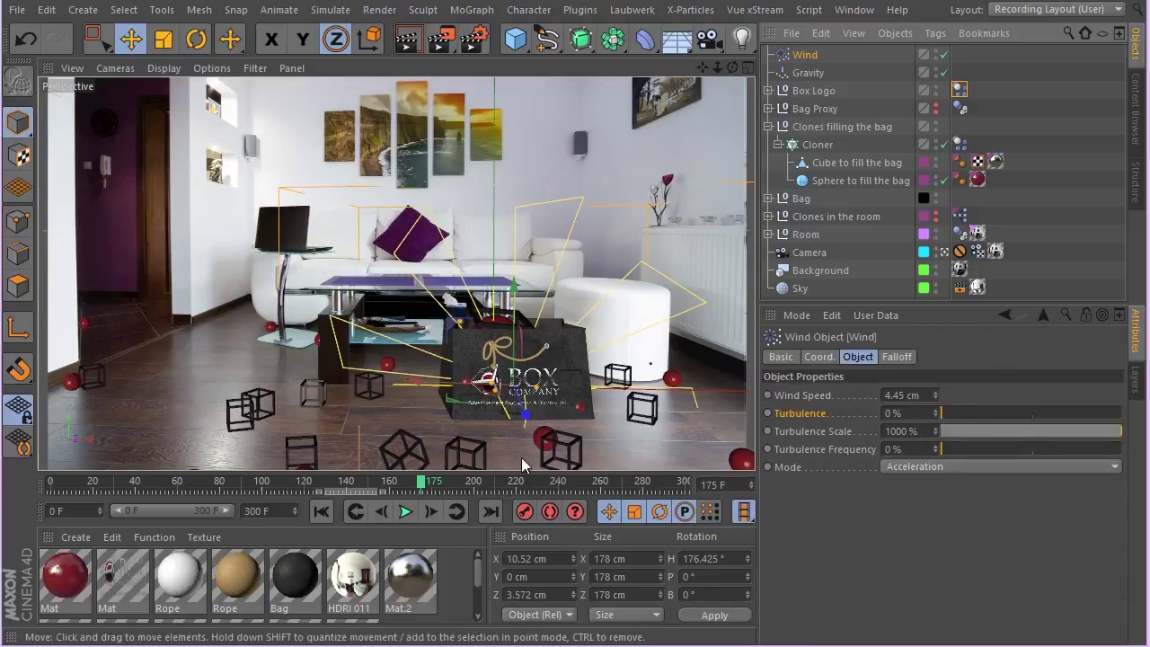
pyautogui.moveTo(409, 488); pyautogui.dragTo(52, 481)
pyautogui.click(409, 510)
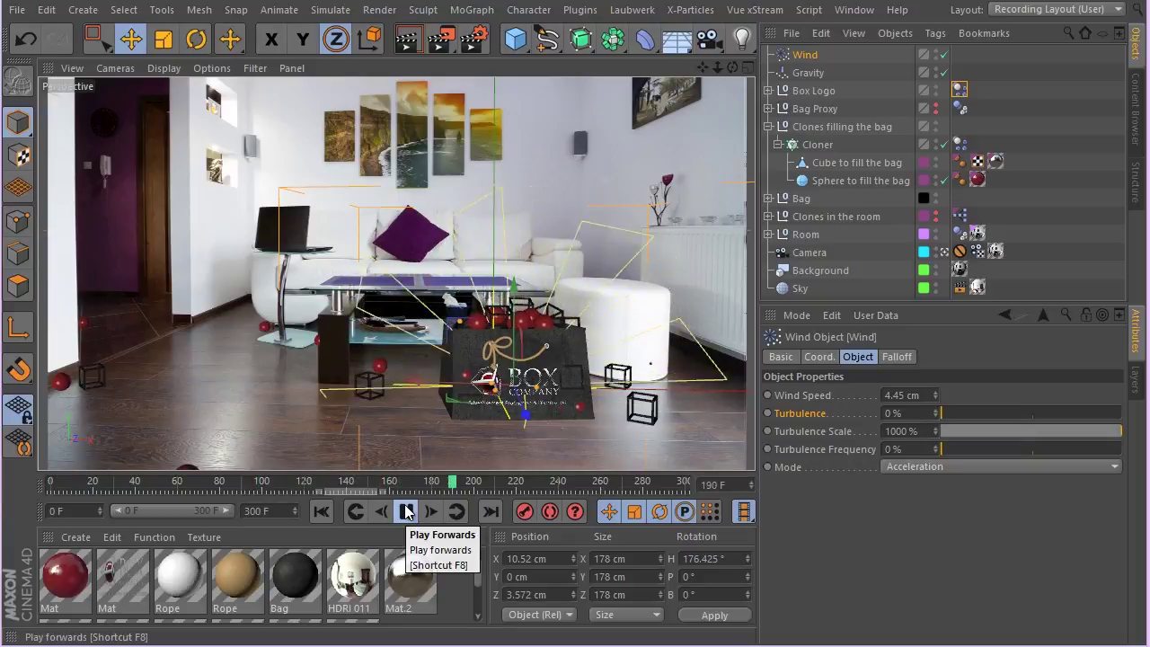
pyautogui.click(406, 511)
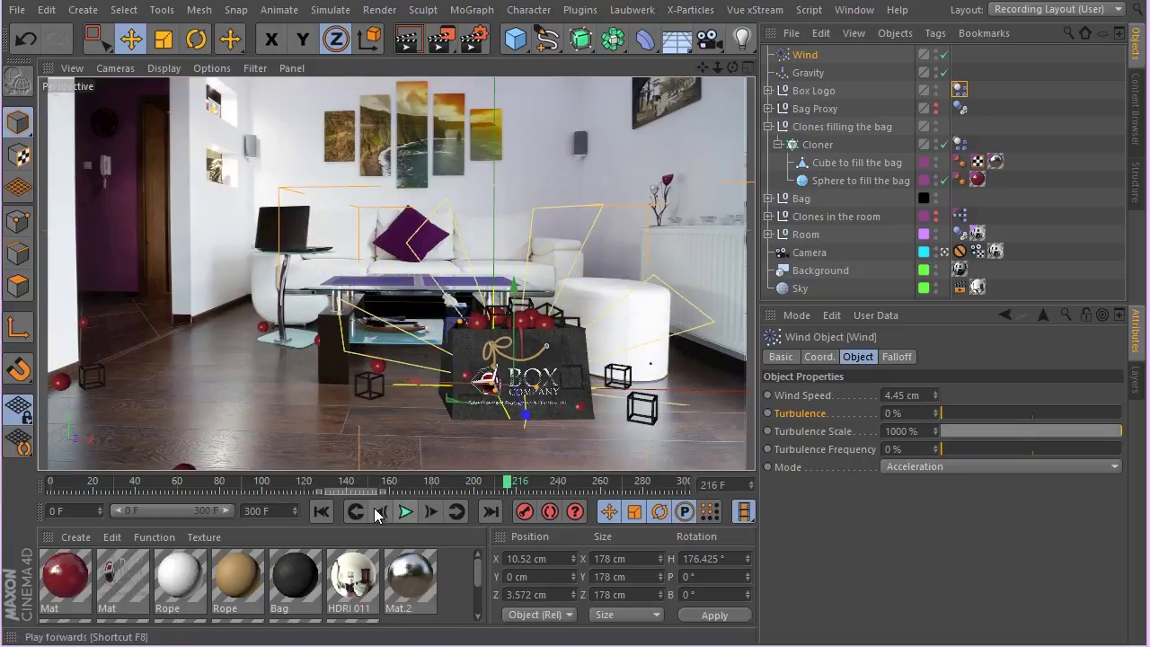
pyautogui.click(321, 512)
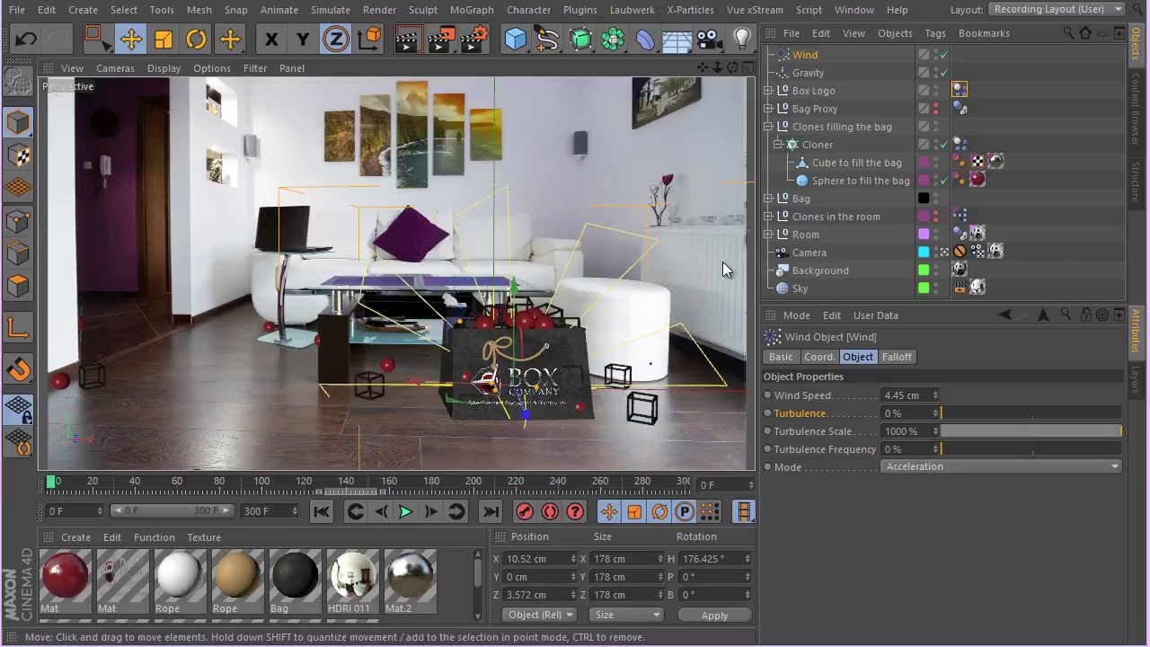
# Step: Find the moment of the burst using the Gravity keyframes, and keyframe the Wind object's Wind Speed at 0 cm on frame 133
pyautogui.click(814, 73)
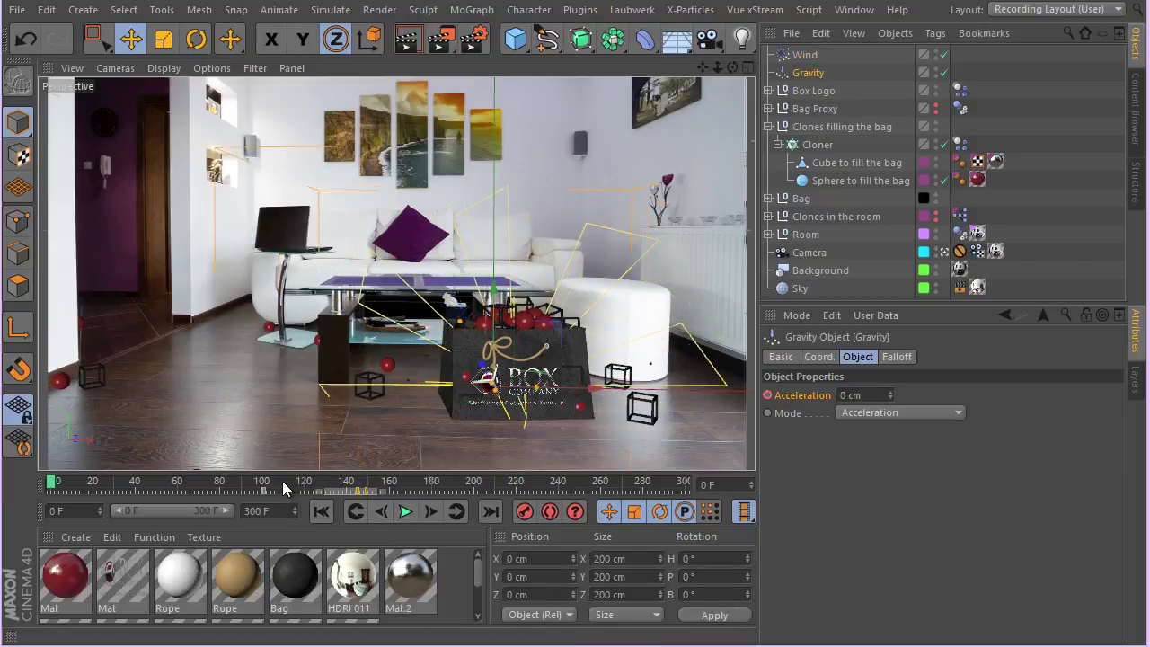
pyautogui.moveTo(282, 481); pyautogui.dragTo(324, 484)
pyautogui.moveTo(338, 484)
pyautogui.mouseDown()
pyautogui.moveTo(335, 493)
pyautogui.moveTo(352, 490)
pyautogui.moveTo(313, 484)
pyautogui.moveTo(333, 486)
pyautogui.mouseUp()
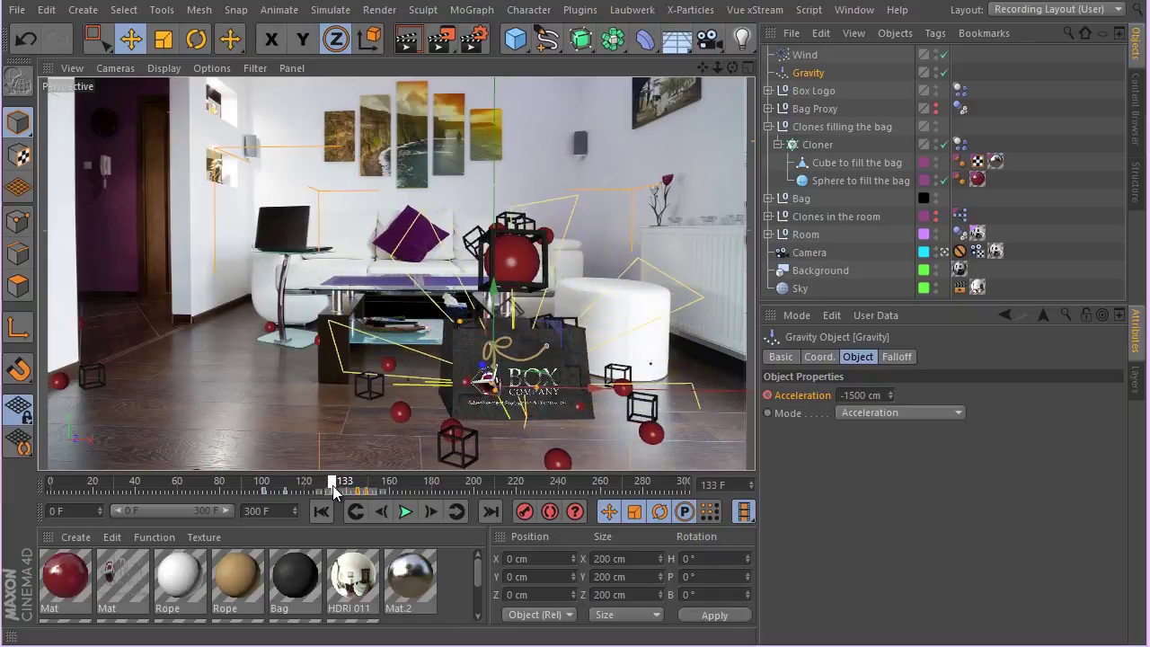
pyautogui.click(805, 55)
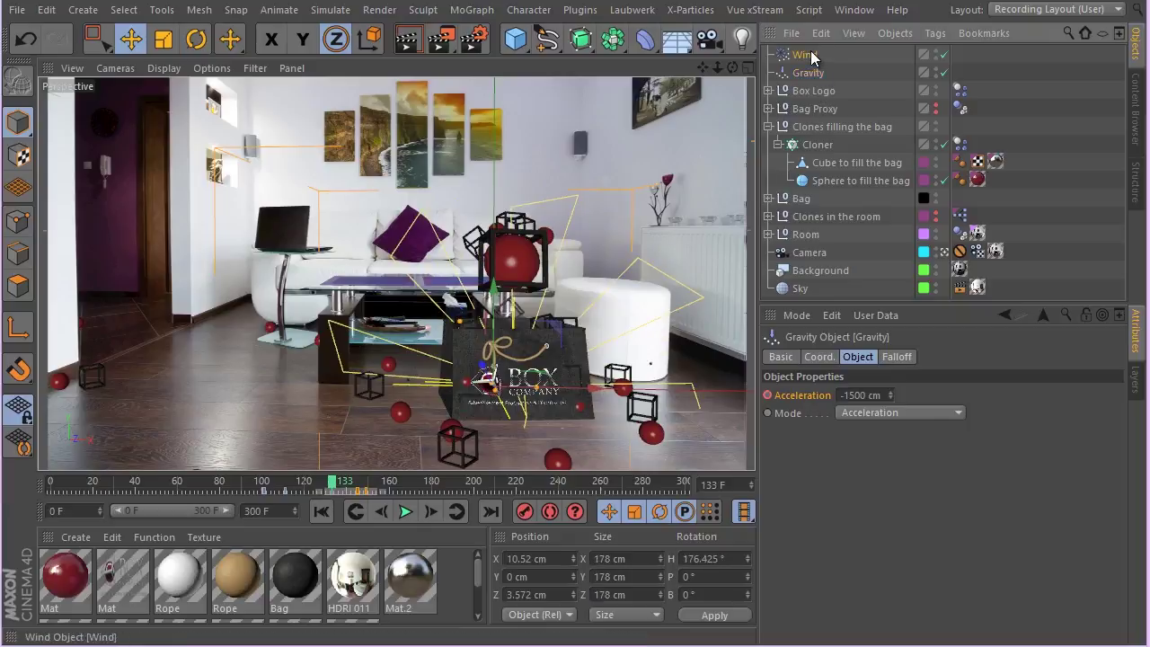
pyautogui.doubleClick(899, 395)
pyautogui.write('0')
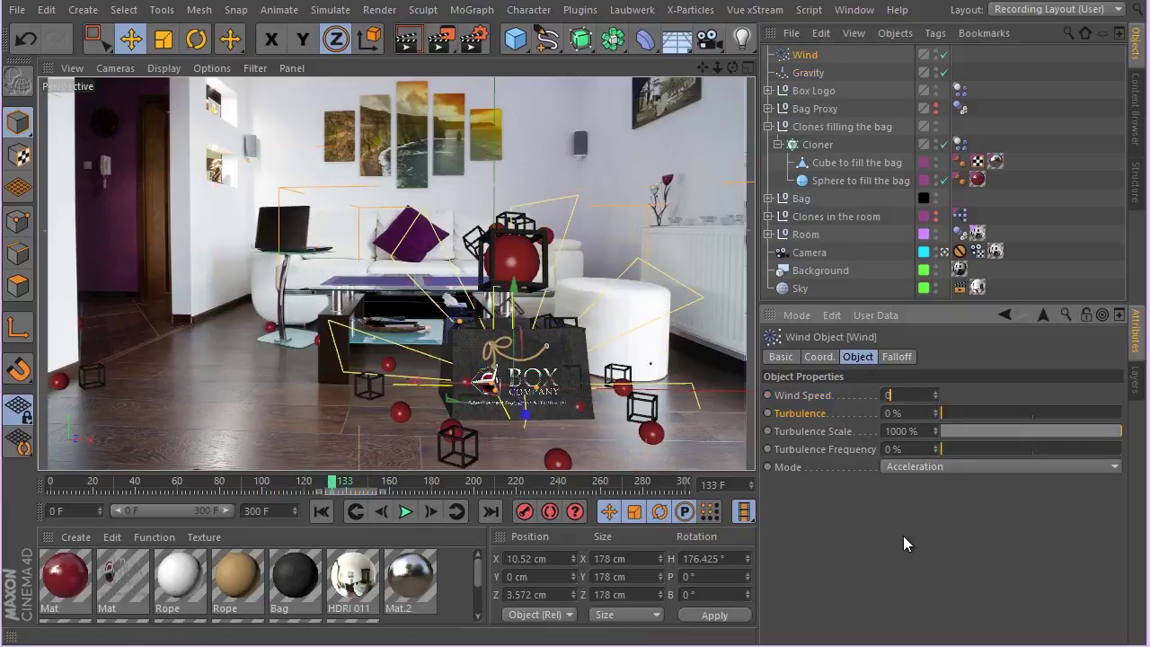
pyautogui.press('Return')
# Step: Advance to frame 136 and keyframe the Wind Speed at 5 cm
pyautogui.click(430, 512)
pyautogui.click(429, 512)
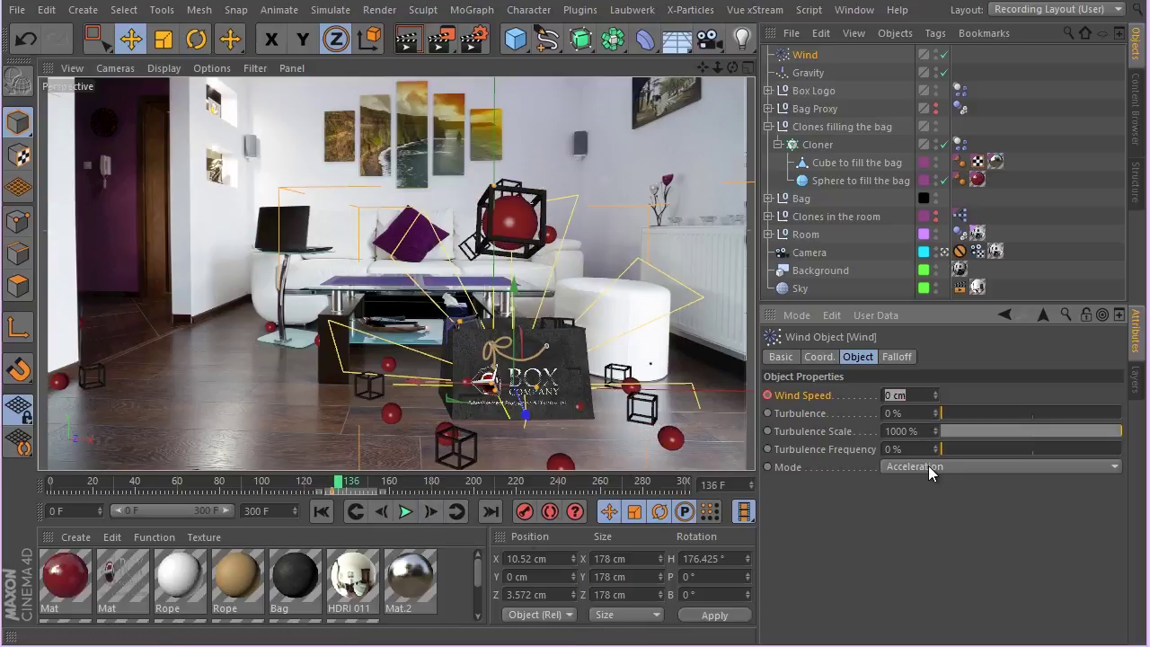
pyautogui.press('Return')
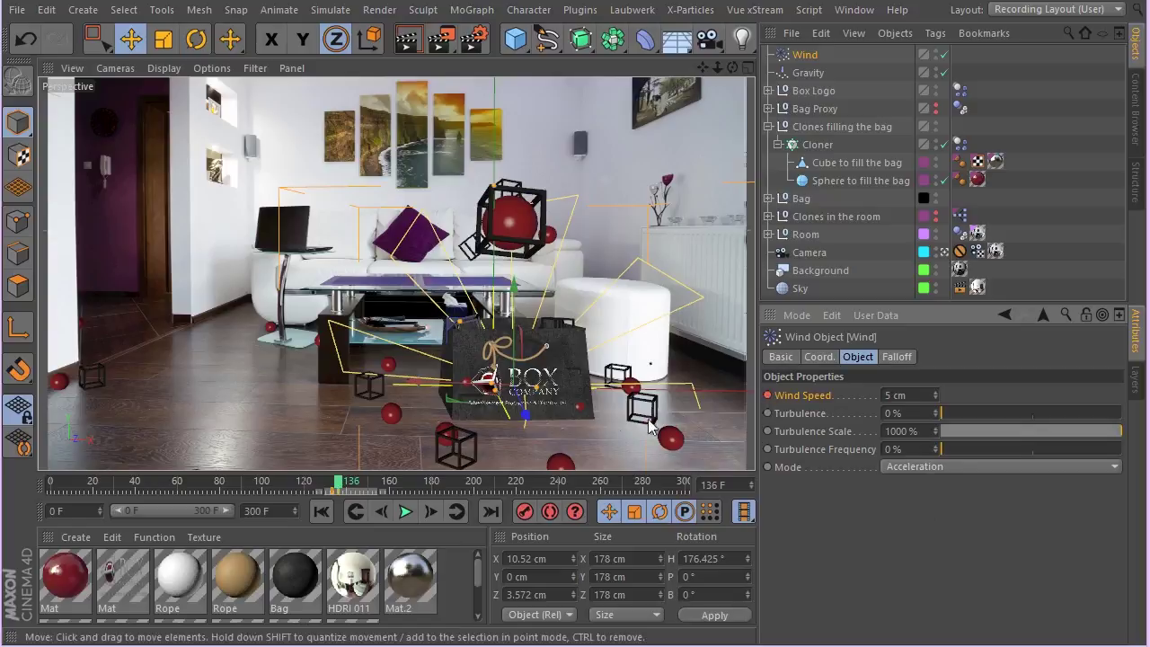
# Step: Advance to frame 140 and keyframe the Wind Speed back at 0 cm
pyautogui.click(431, 513)
pyautogui.click(432, 513)
pyautogui.click(431, 513)
pyautogui.click(431, 514)
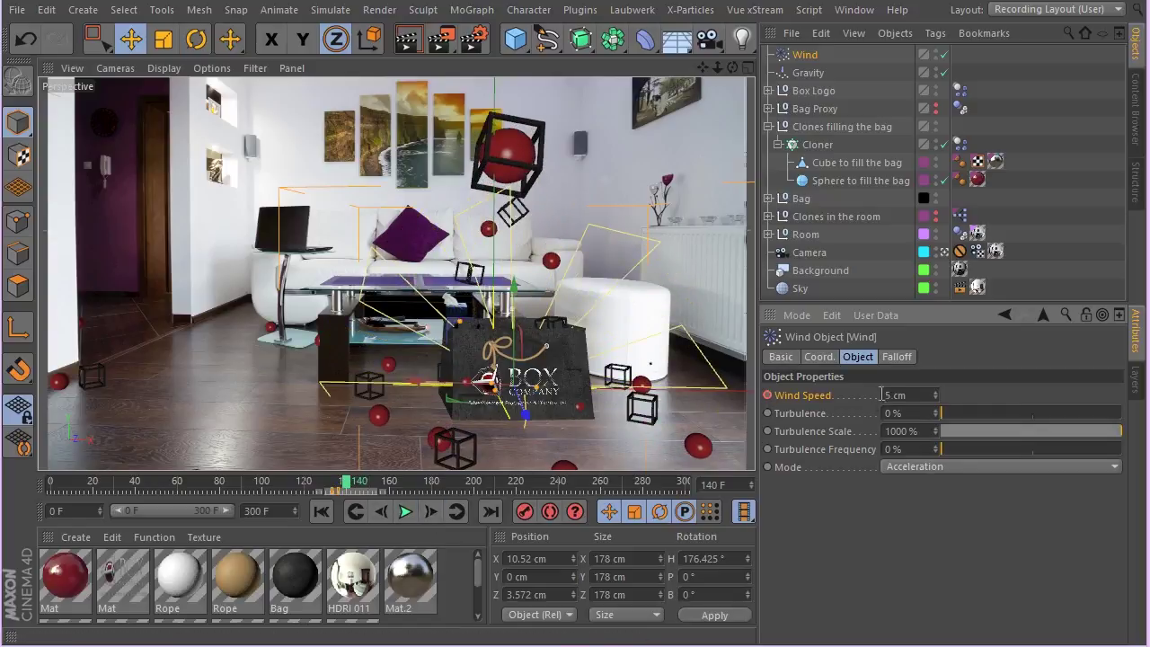
pyautogui.keyDown('ctrl'); pyautogui.click(768, 395); pyautogui.keyUp('ctrl')
# Step: Play the simulation from the first frame to examine how the short wind gust affects the bag, pausing after the burst
pyautogui.click(355, 512)
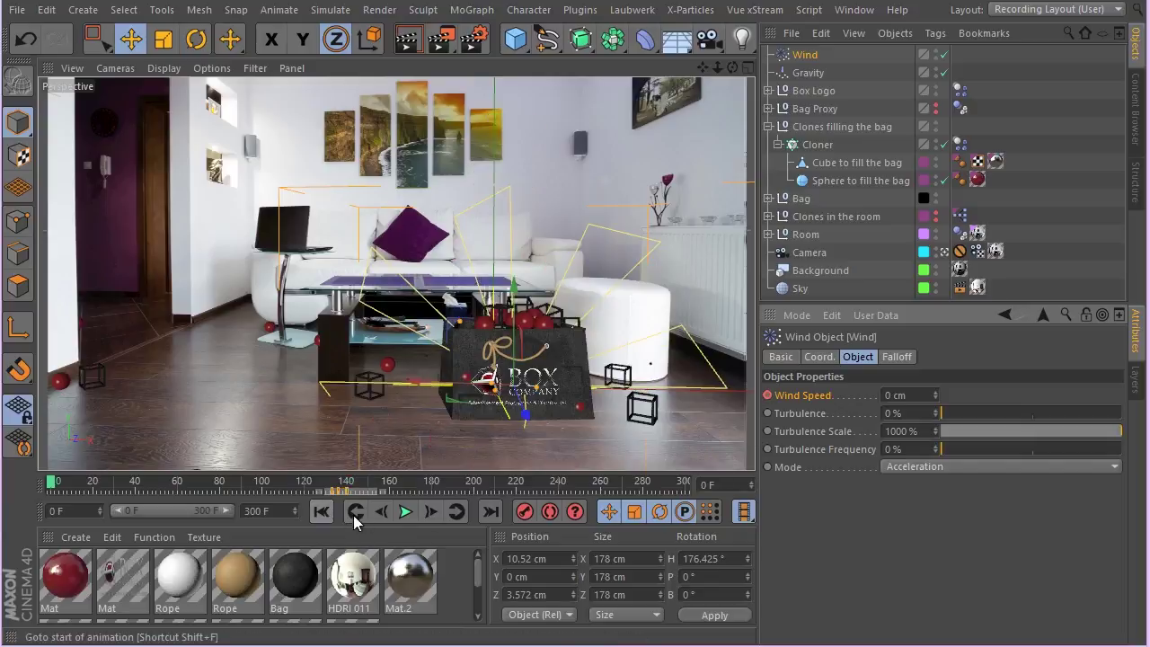
pyautogui.click(404, 511)
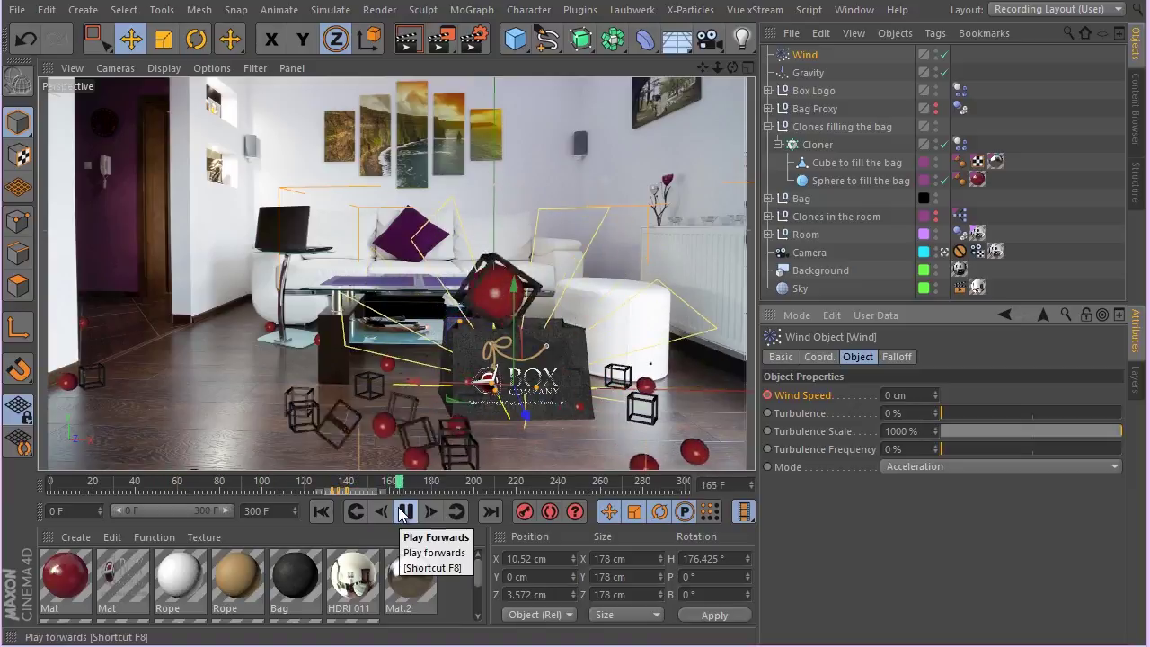
pyautogui.click(403, 511)
# Step: Shift the three Wind Speed keyframes a few frames later together, and replay the simulation from the first frame to check the gust's timing
pyautogui.click(347, 495)
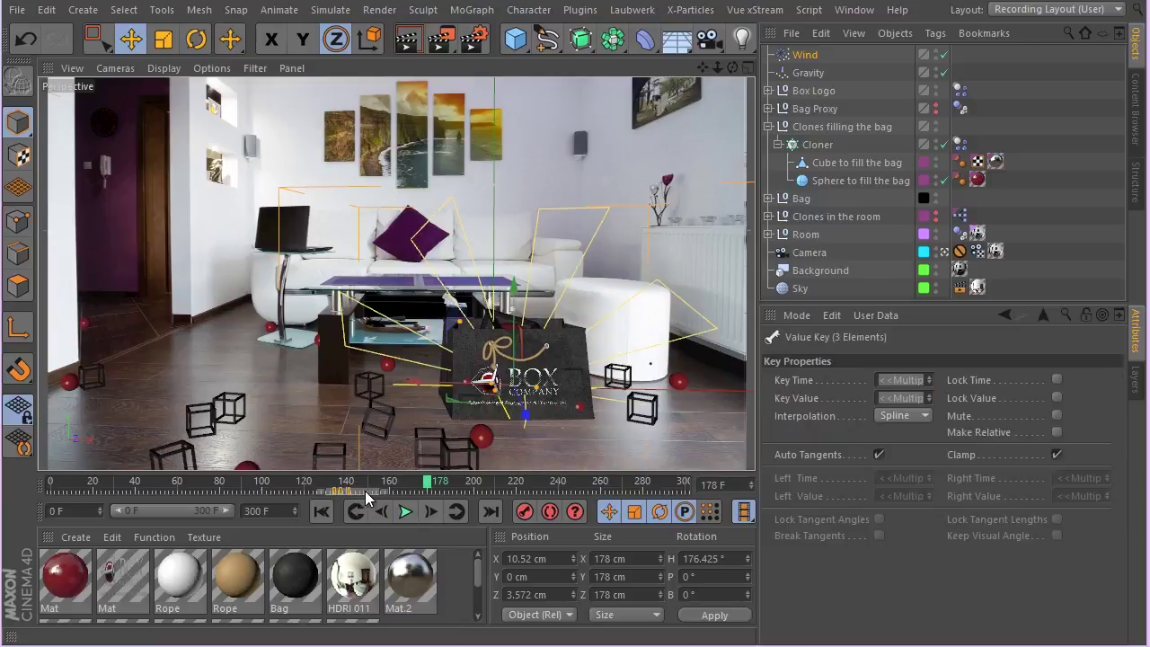
pyautogui.click(321, 511)
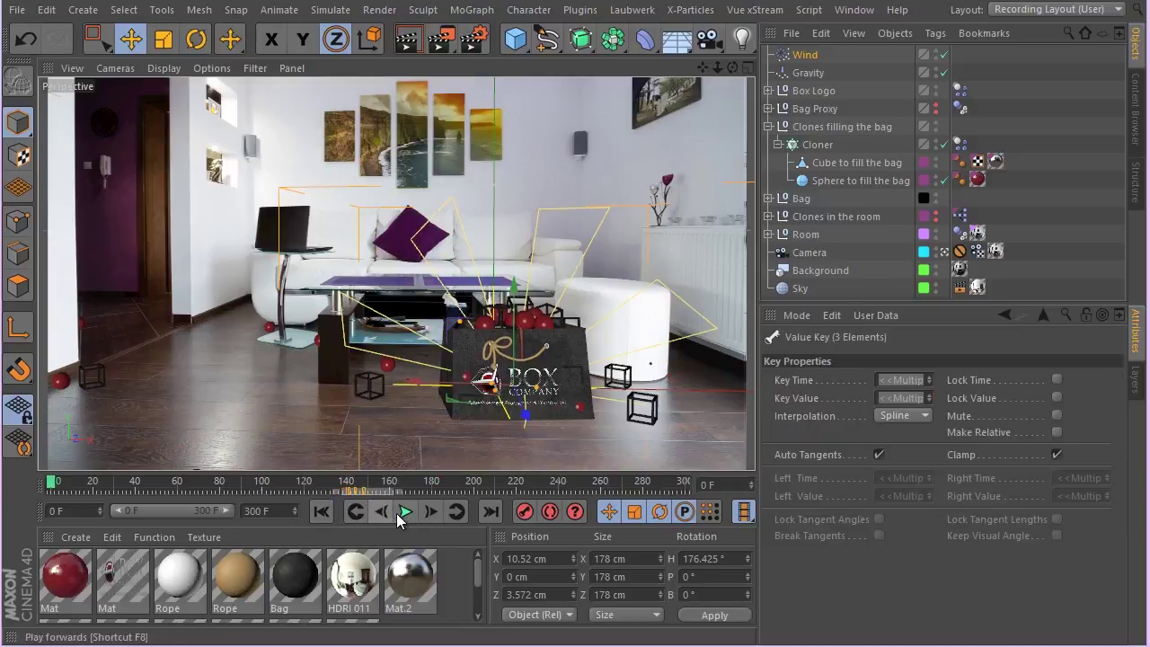
pyautogui.click(403, 511)
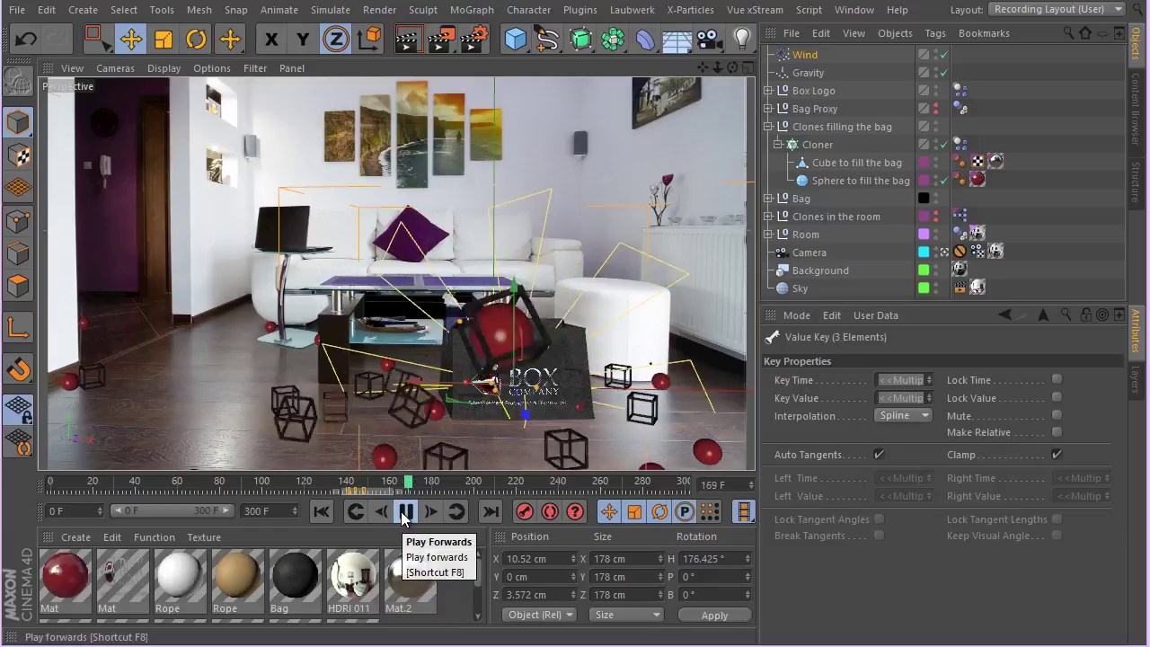
pyautogui.click(404, 512)
pyautogui.click(329, 513)
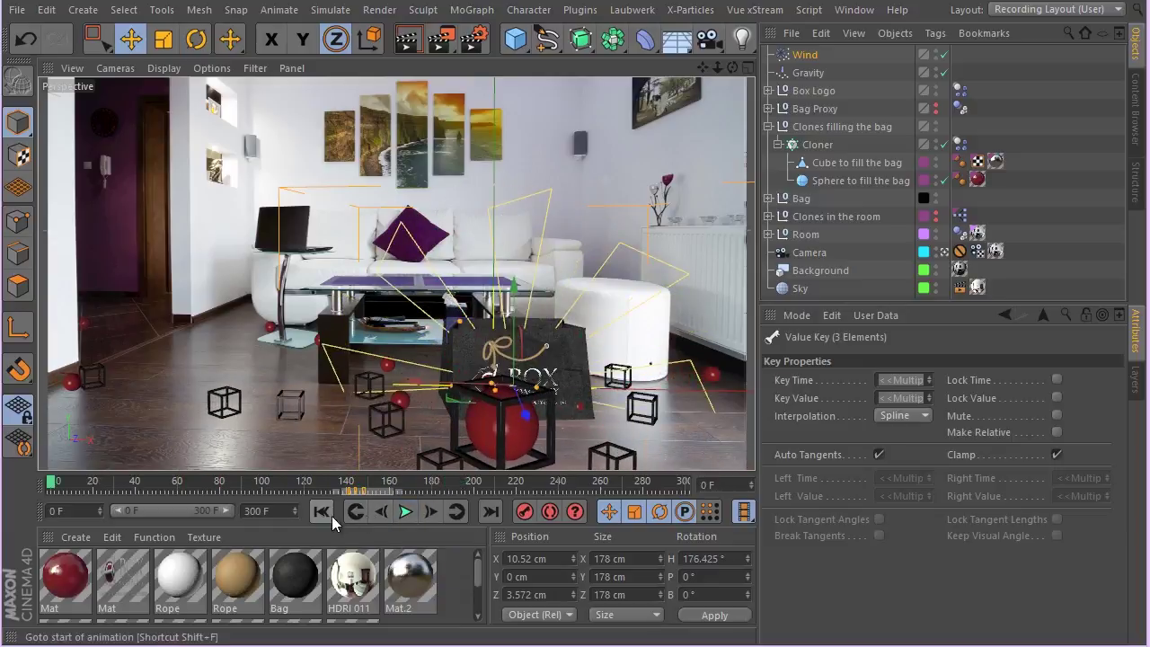
pyautogui.click(407, 512)
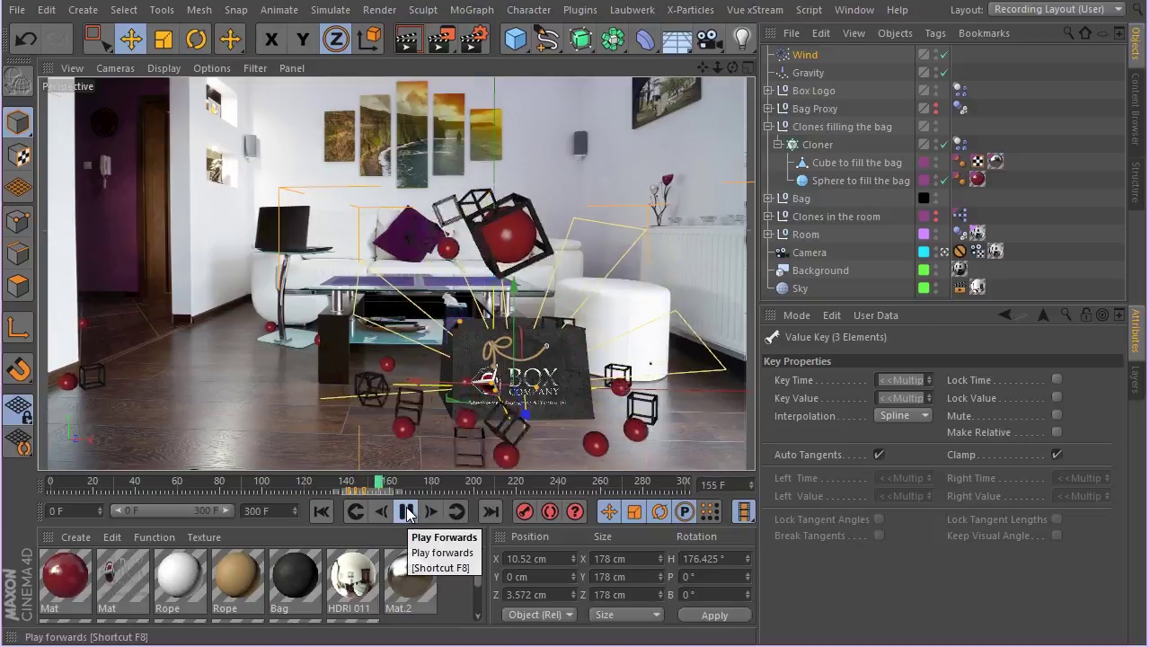
# Step: Play the simulation on past the burst to examine how the box logo falls back to the floor
pyautogui.click(406, 513)
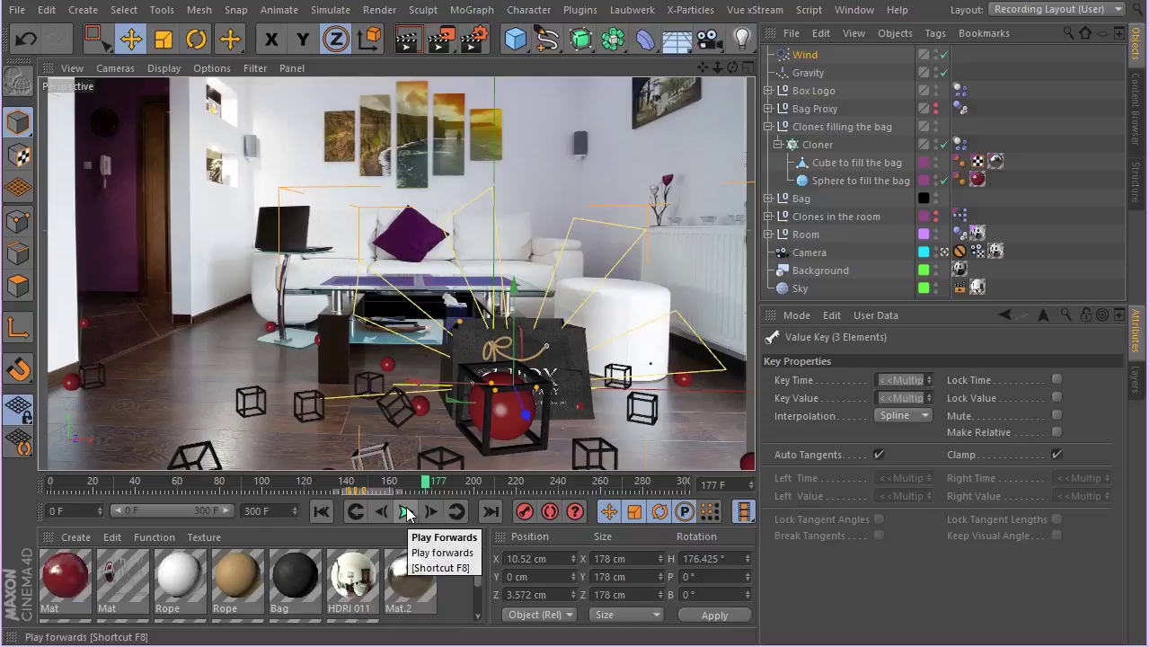
pyautogui.click(406, 512)
pyautogui.click(406, 512)
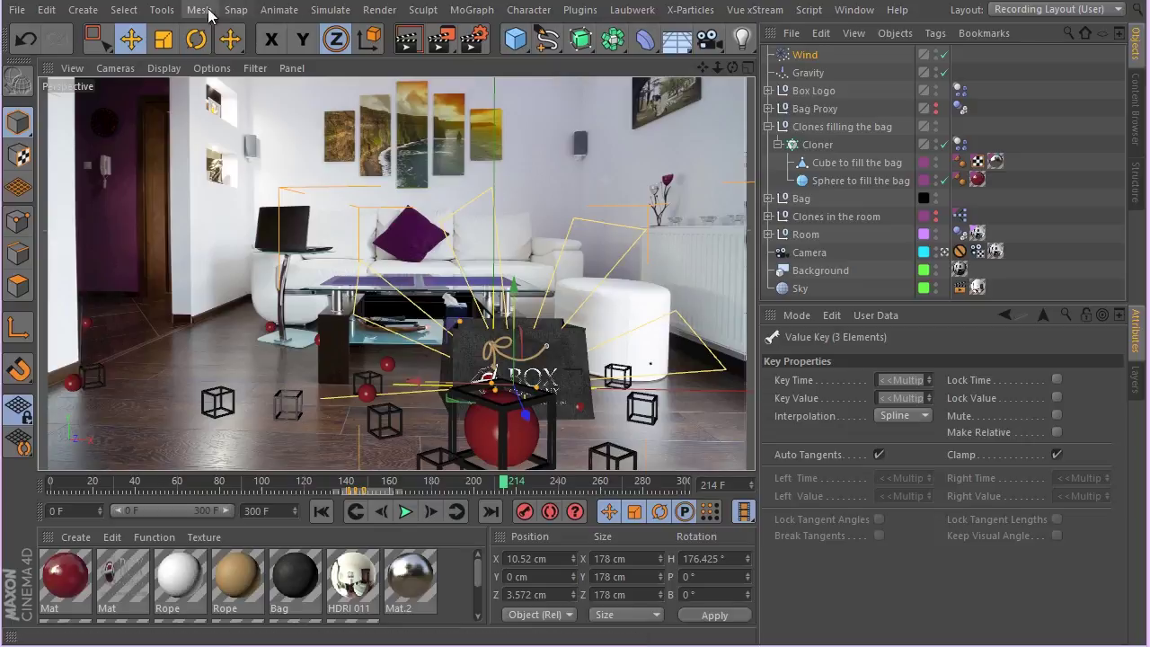
# Step: Add a second Wind particle force to the scene
pyautogui.click(324, 10)
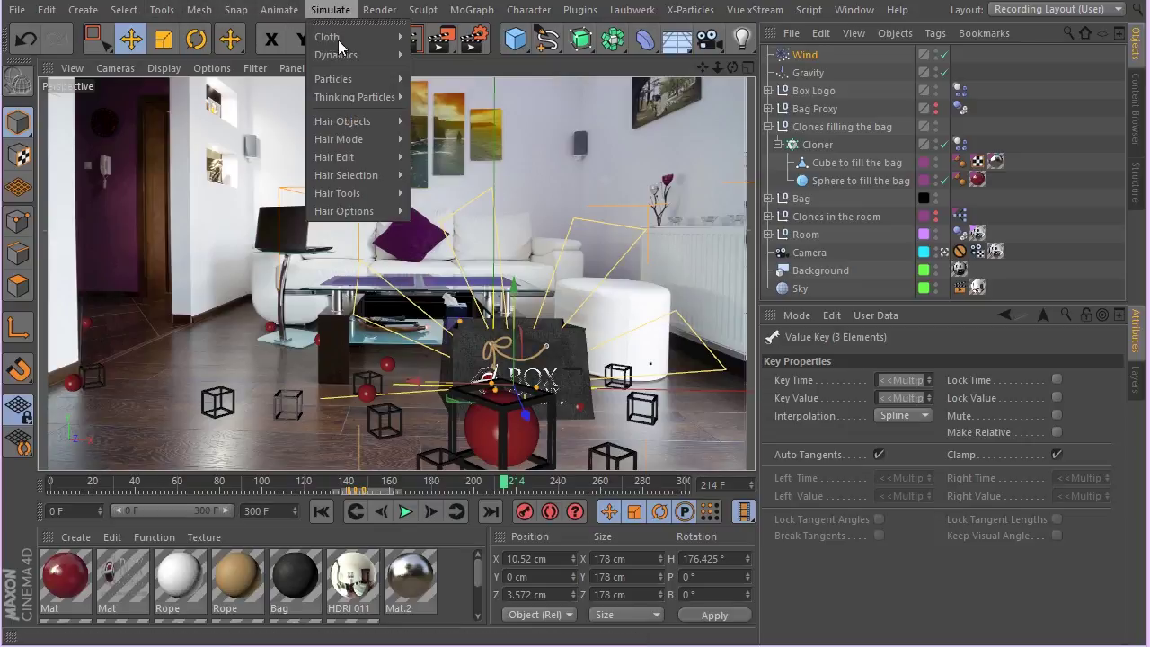
pyautogui.moveTo(367, 81)
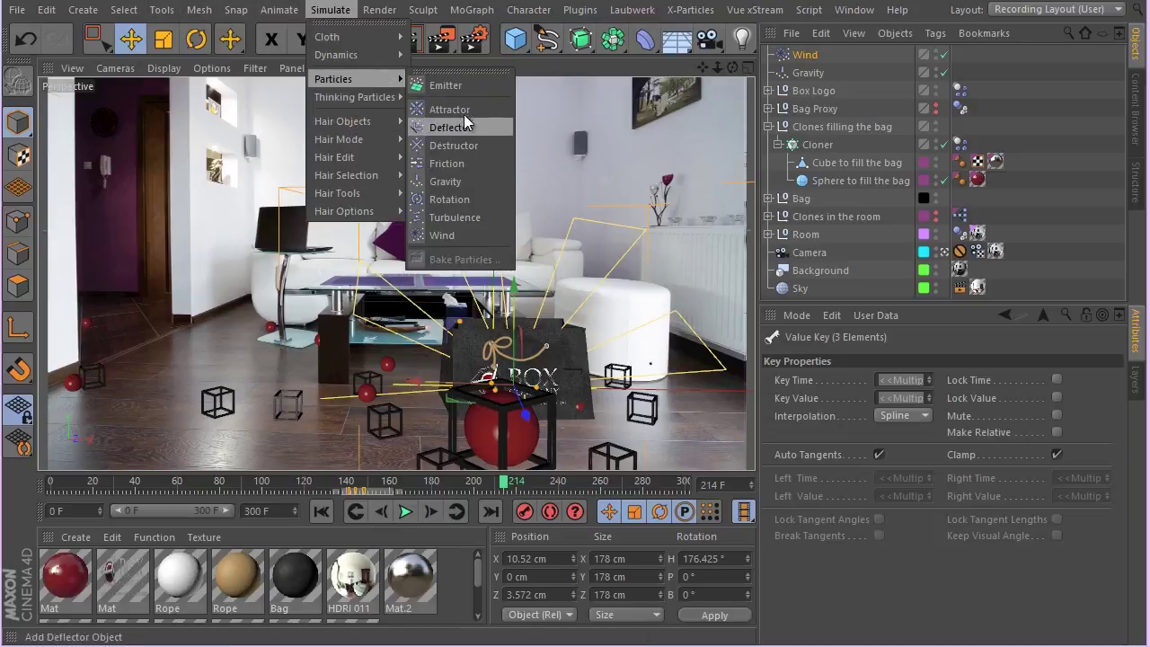
pyautogui.click(441, 236)
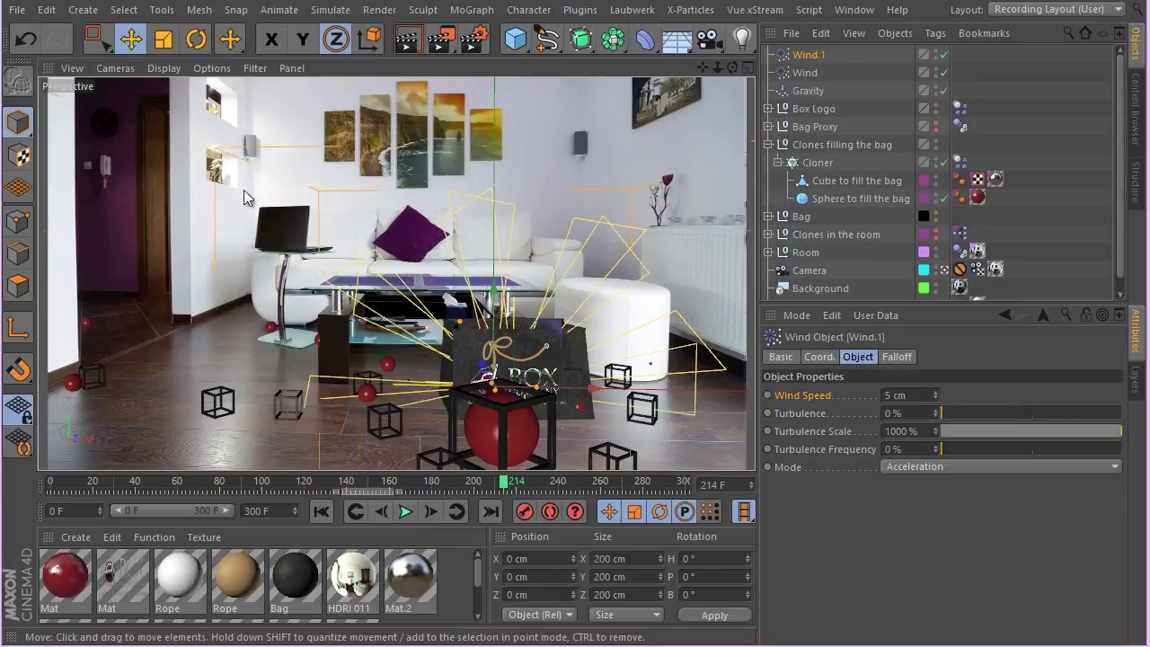
# Step: Rotate the second Wind to a heading of about -283° and move it beside the bag at about X 78 cm, Z -18 cm
pyautogui.click(196, 39)
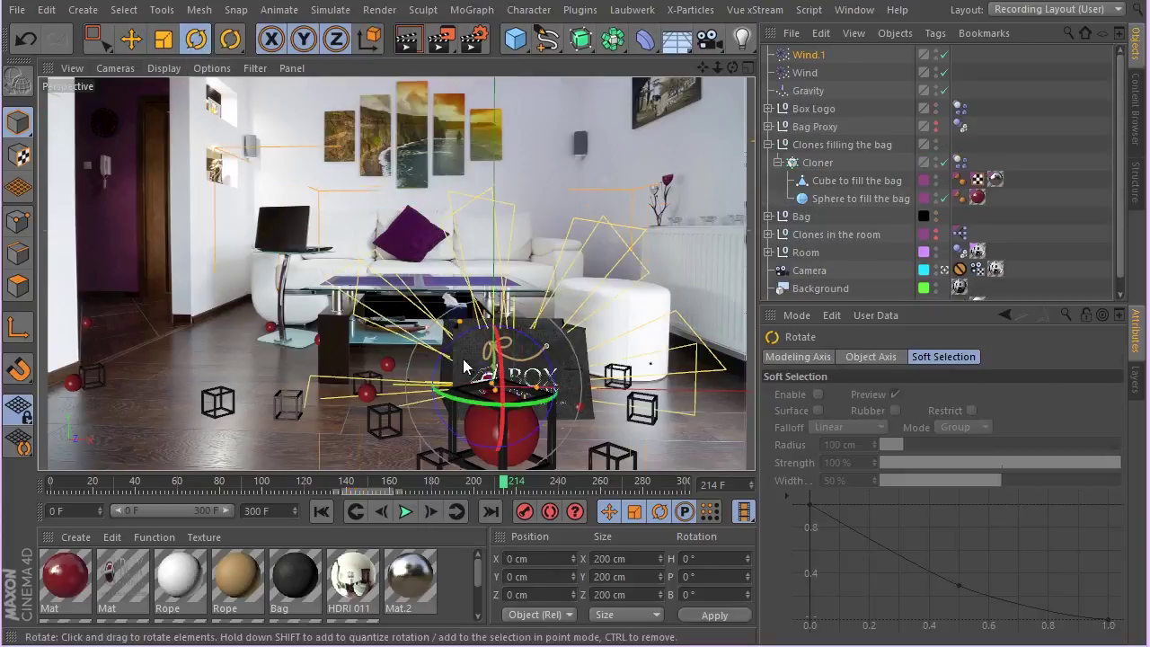
pyautogui.moveTo(529, 406); pyautogui.dragTo(570, 389)
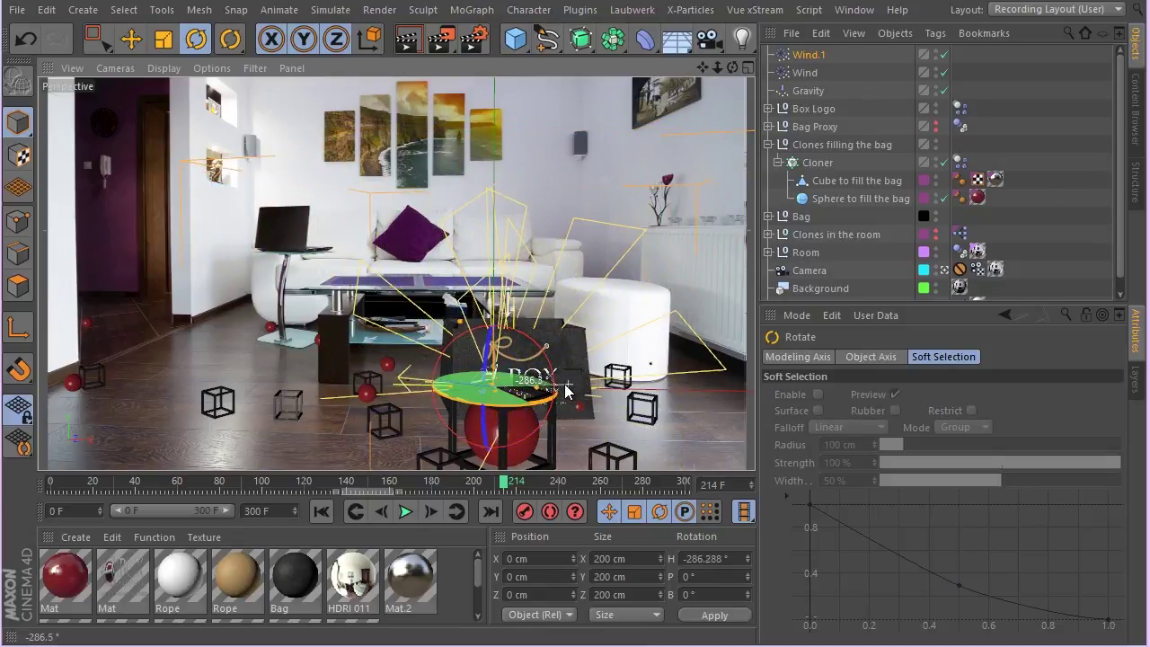
pyautogui.click(130, 43)
pyautogui.moveTo(425, 389); pyautogui.dragTo(589, 409)
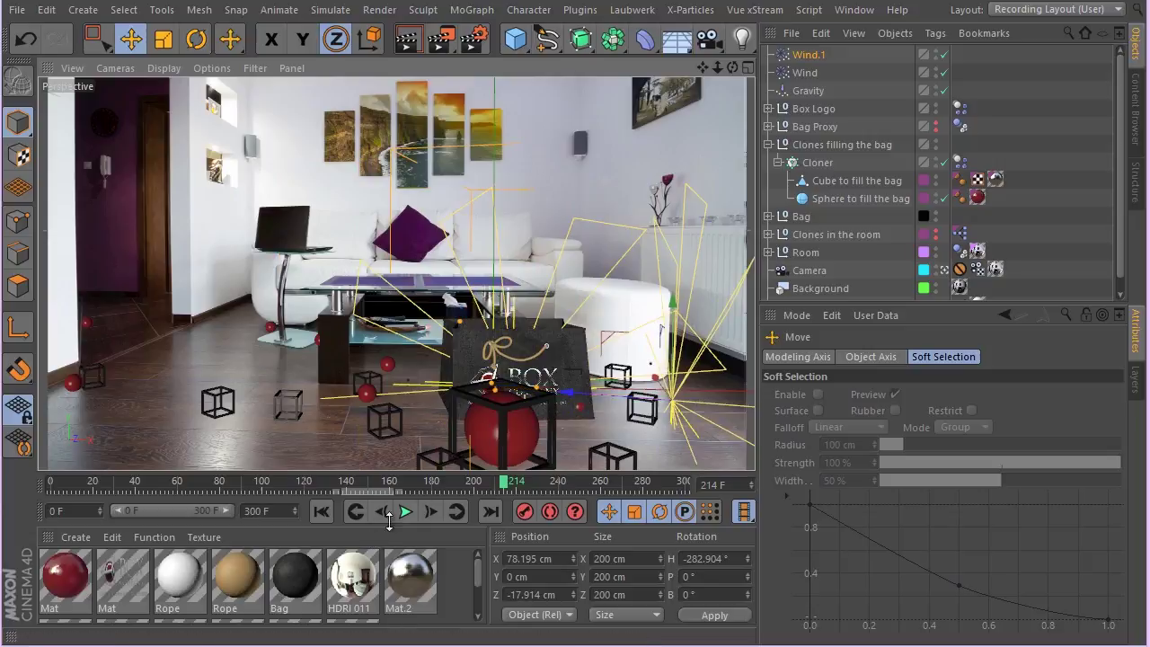
# Step: Include the second Wind in the force list of the Box Logo's Dynamics Body tag, and save the project
pyautogui.click(960, 107)
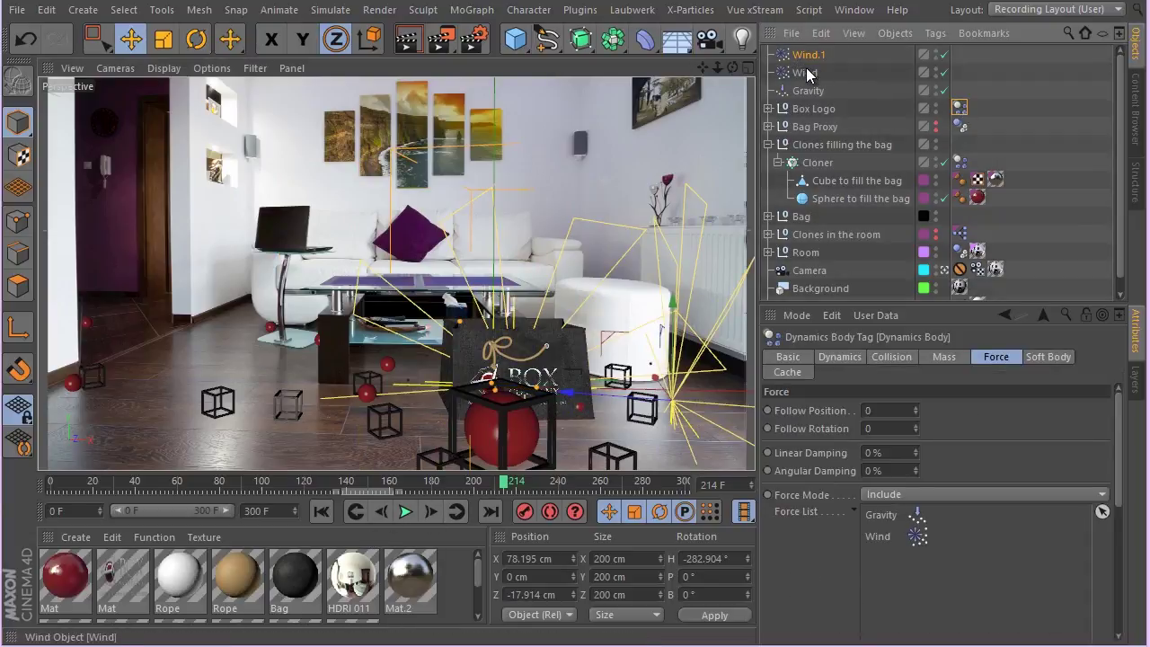
pyautogui.moveTo(817, 76); pyautogui.dragTo(823, 93)
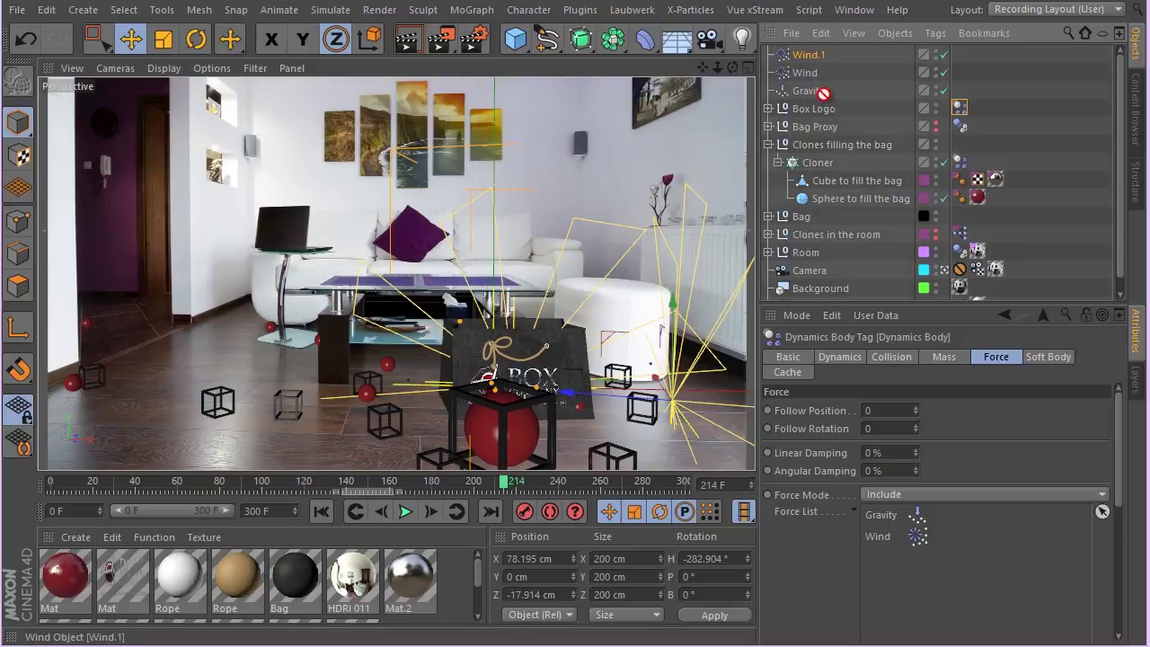
pyautogui.moveTo(915, 600); pyautogui.dragTo(898, 564)
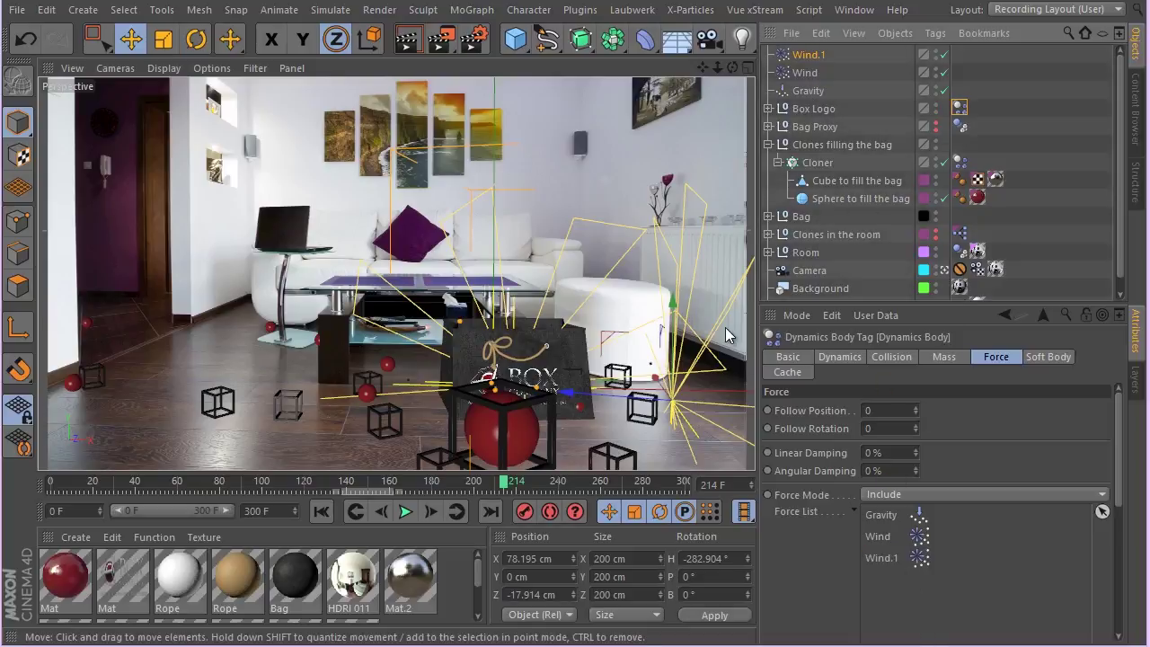
pyautogui.click(16, 10)
pyautogui.click(54, 153)
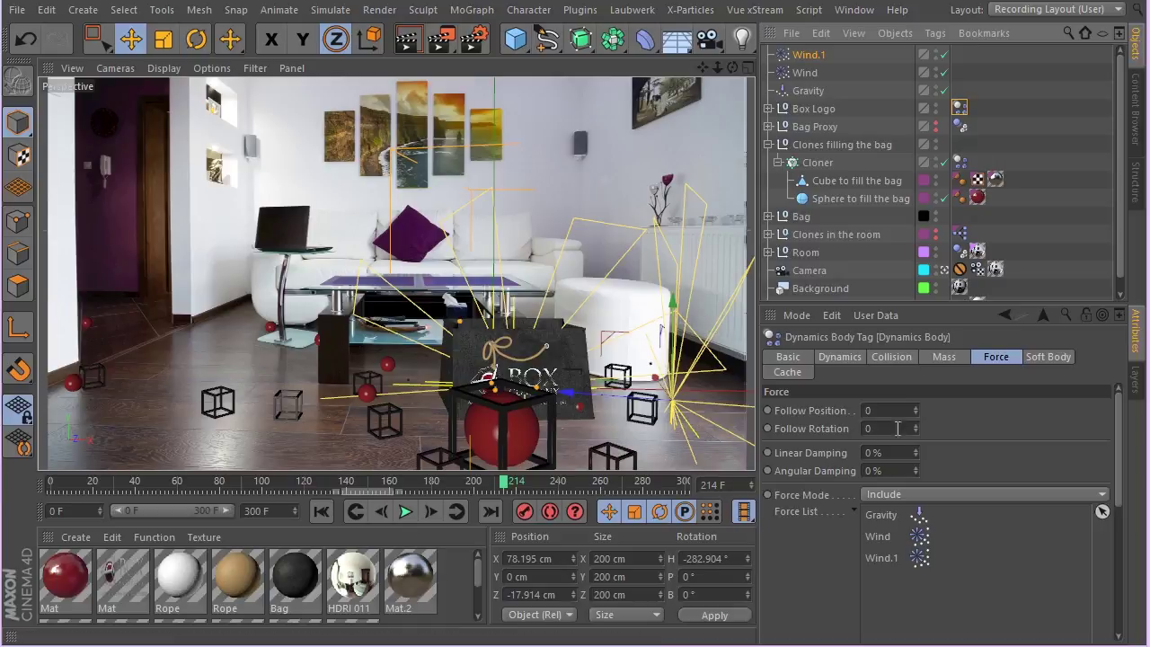
# Step: Play the simulation briefly from the first frame, and set the second Wind's Wind Speed to 0 cm
pyautogui.click(378, 520)
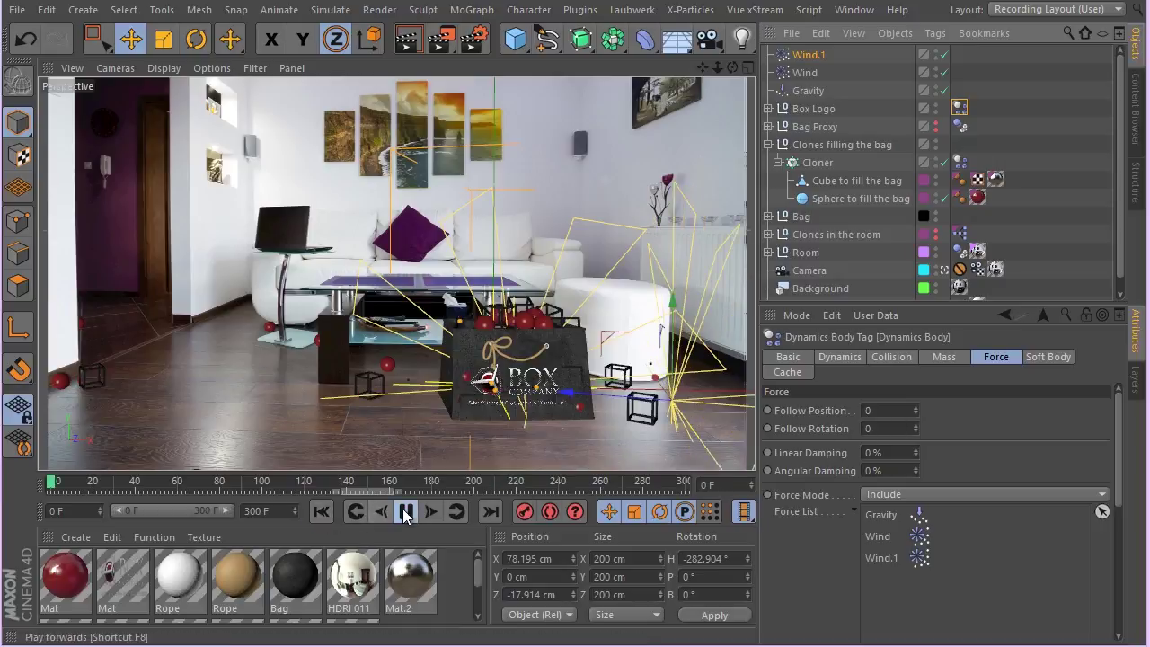
pyautogui.click(406, 512)
pyautogui.click(405, 513)
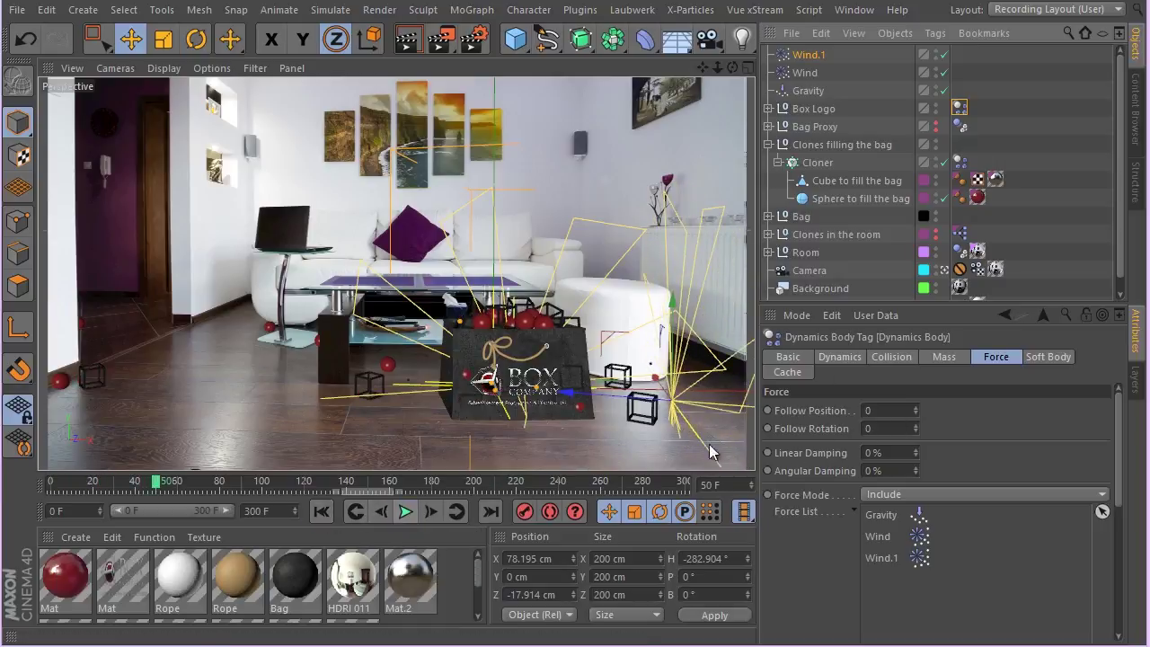
pyautogui.click(823, 57)
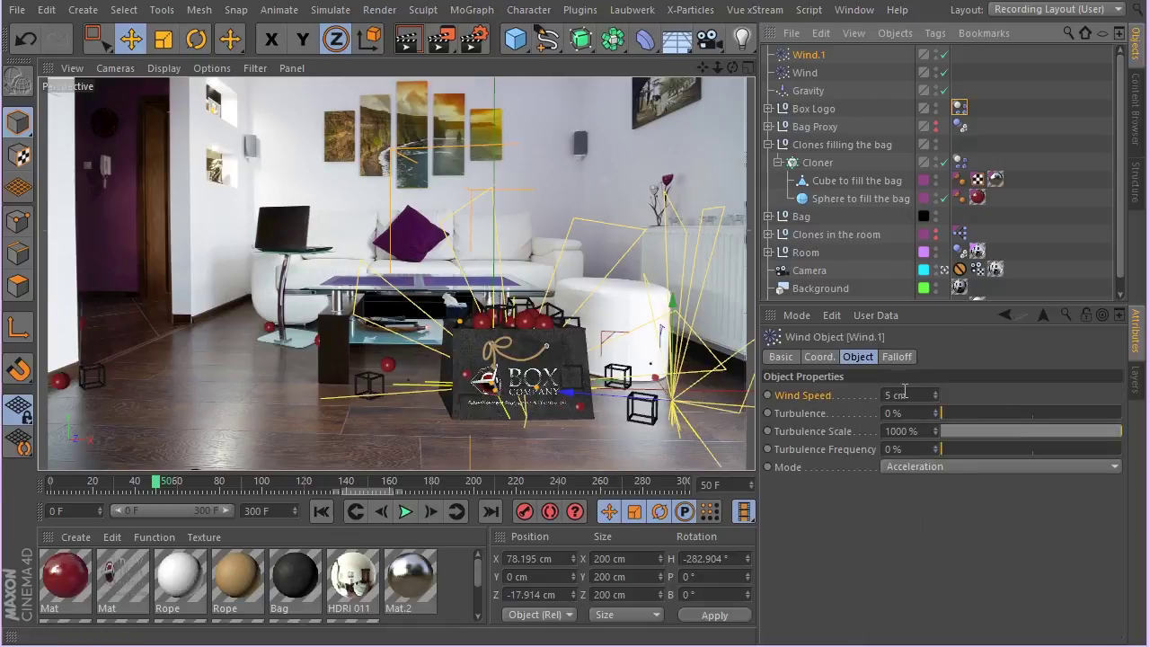
pyautogui.click(903, 394)
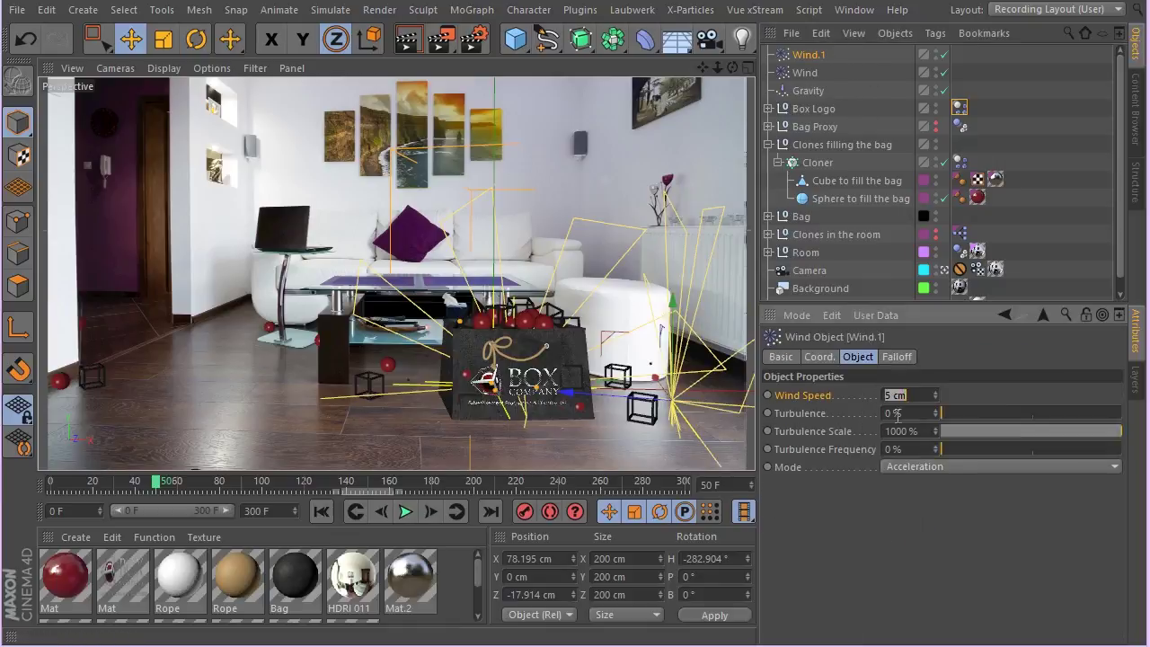
# Step: Play the simulation from the first frame to examine when the box logo comes down in front of the bag
pyautogui.click(322, 512)
pyautogui.click(404, 513)
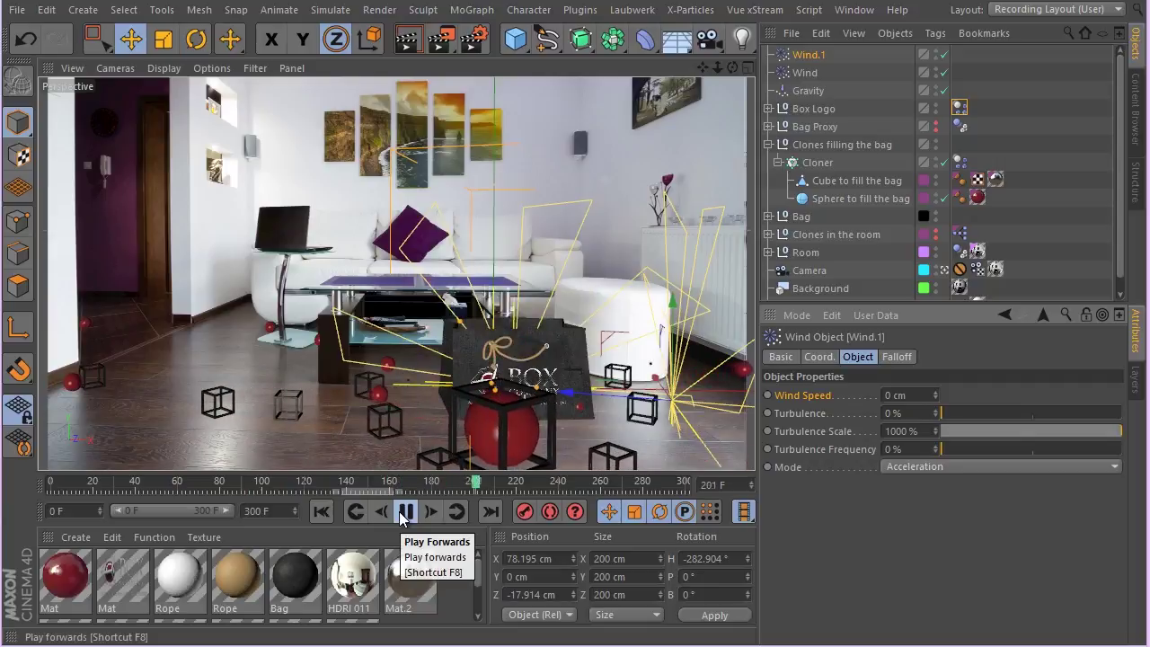
pyautogui.click(404, 513)
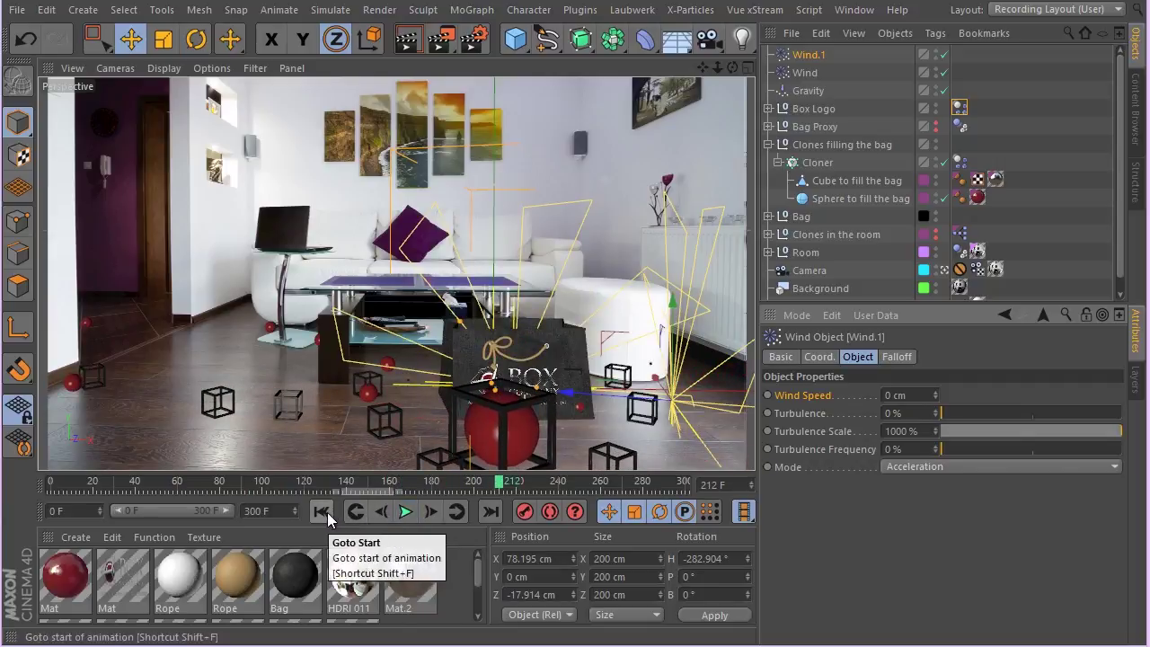
# Step: Replay from the first frame, pause at frame 169, and keyframe the second Wind's speed at 0 cm
pyautogui.click(321, 511)
pyautogui.click(399, 517)
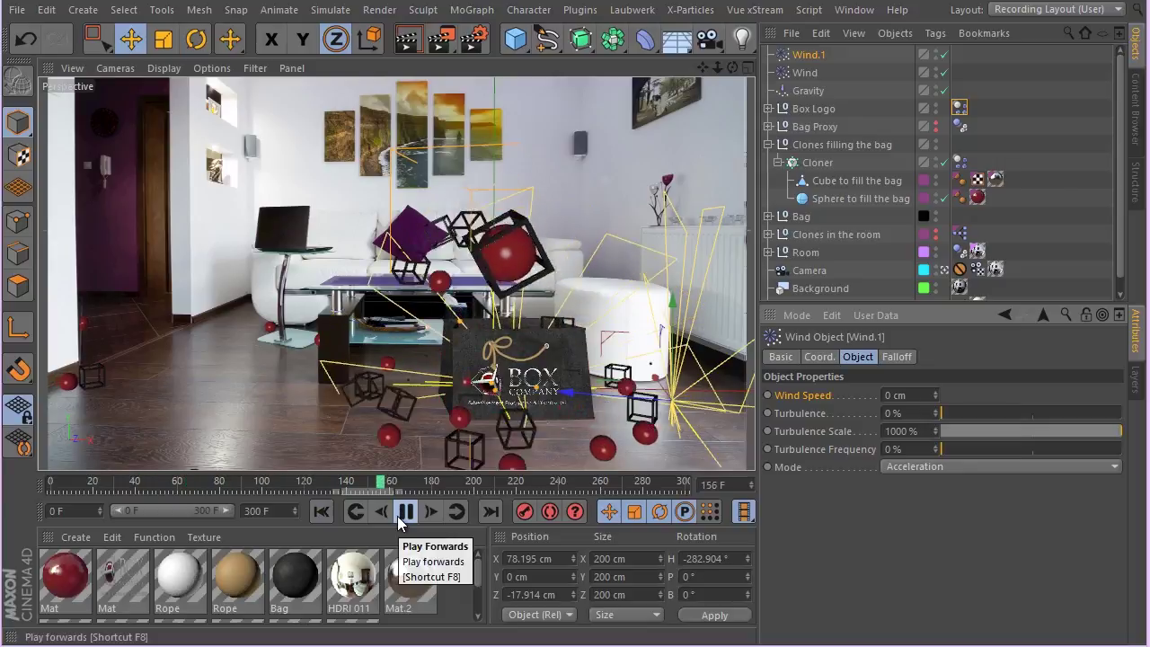
pyautogui.click(400, 520)
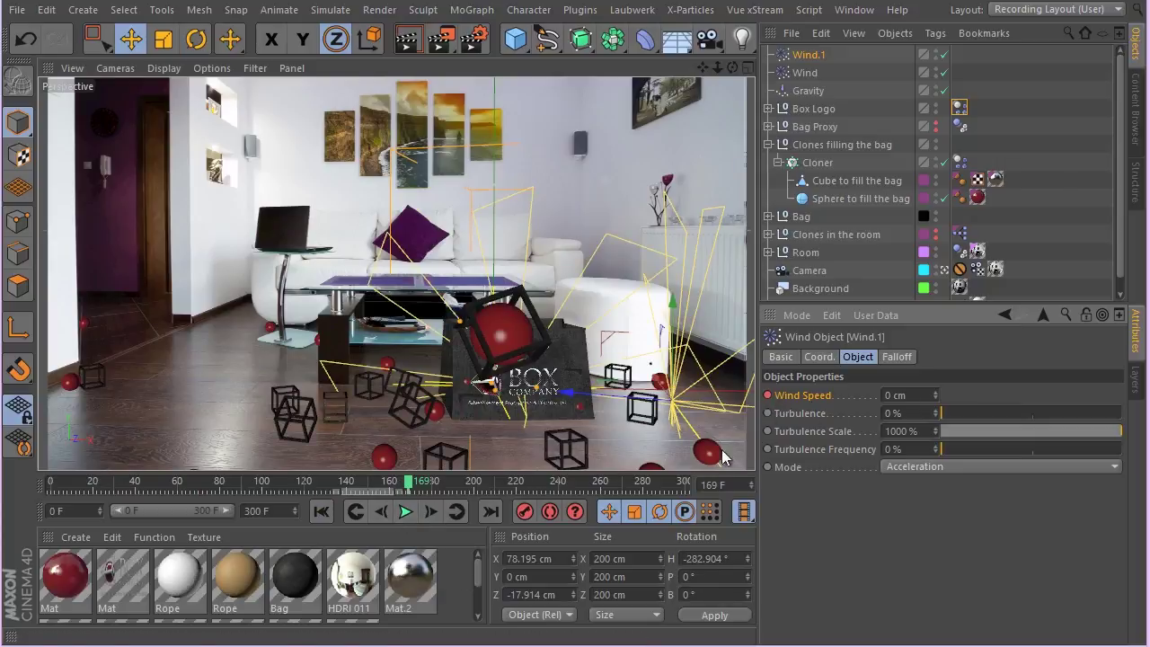
# Step: Advance to frame 171 and keyframe the second Wind's speed at 10 cm
pyautogui.click(431, 512)
pyautogui.click(431, 513)
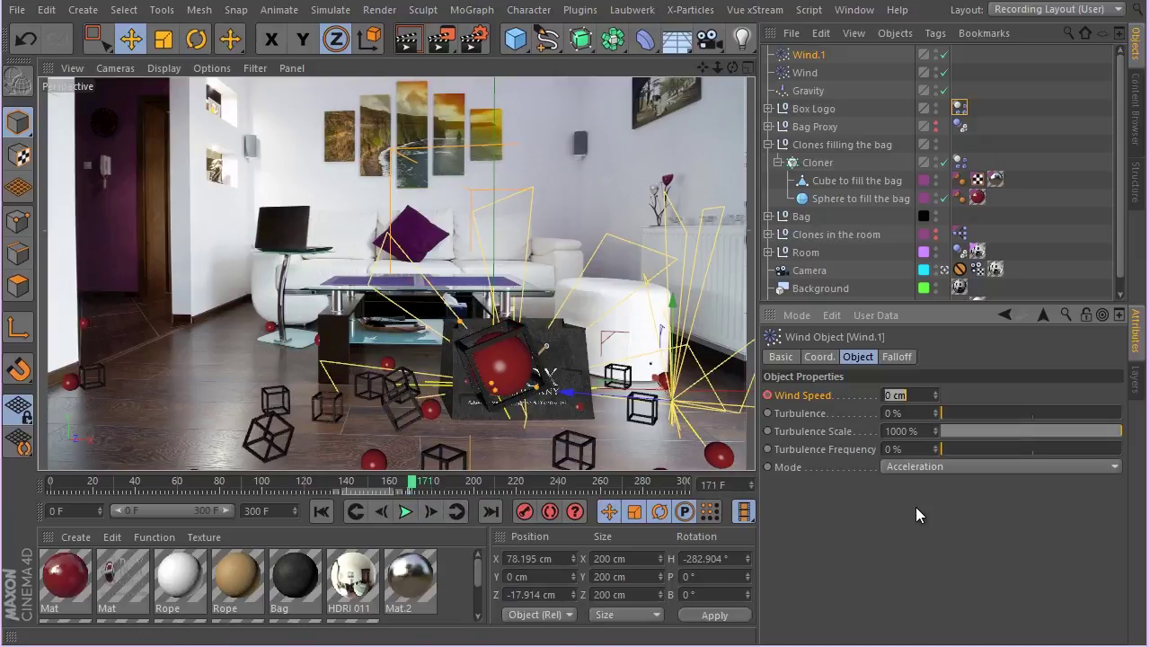
pyautogui.write('10')
pyautogui.press('Return')
pyautogui.keyDown('ctrl'); pyautogui.click(767, 395); pyautogui.keyUp('ctrl')
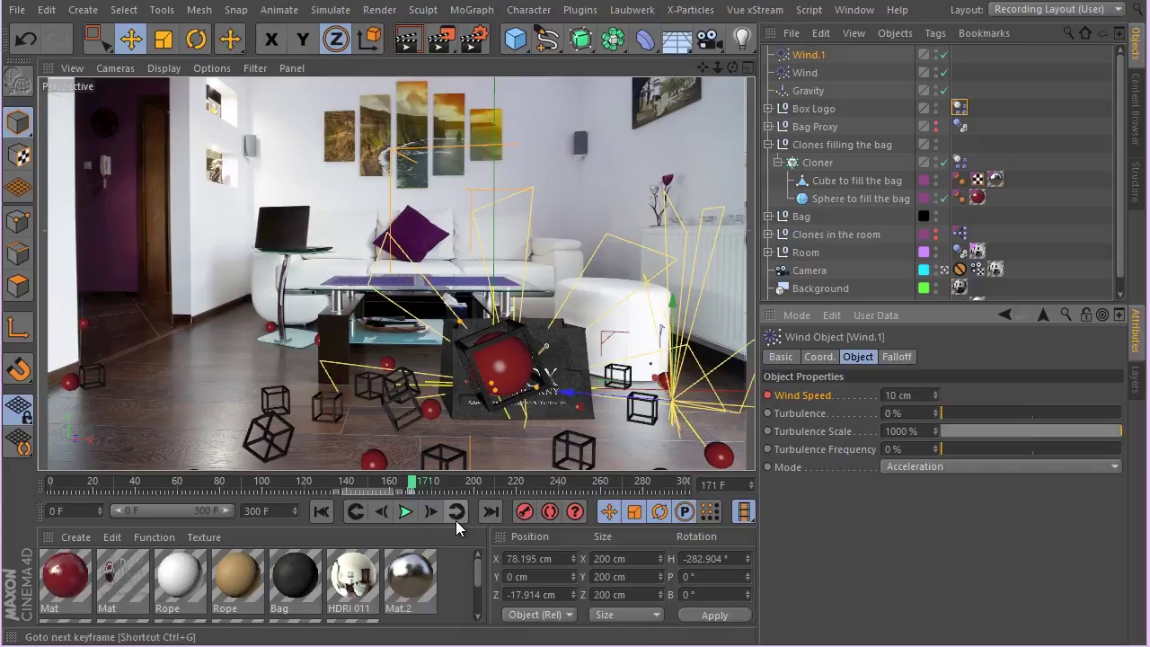
# Step: Advance to frame 175 and keyframe the second Wind's speed back at 0 cm
pyautogui.click(435, 510)
pyautogui.click(435, 510)
pyautogui.click(435, 510)
pyautogui.click(435, 510)
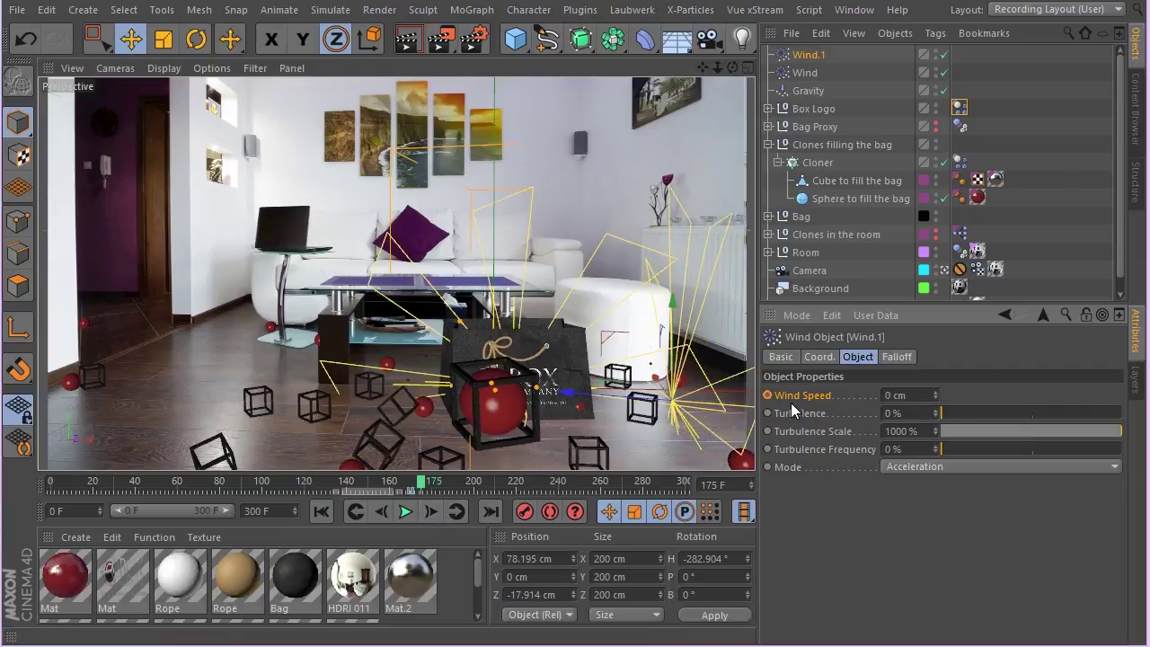
# Step: Replay the simulation from the first frame to check how the sideways gust moves the box logo
pyautogui.click(321, 512)
pyautogui.click(404, 519)
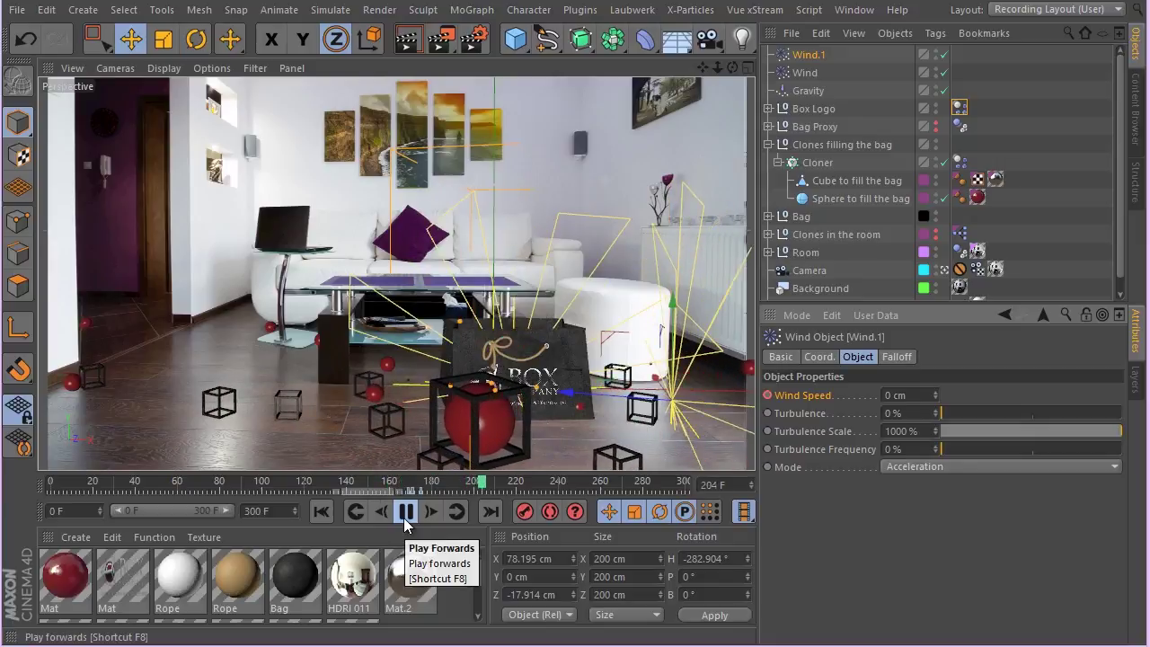
pyautogui.click(406, 514)
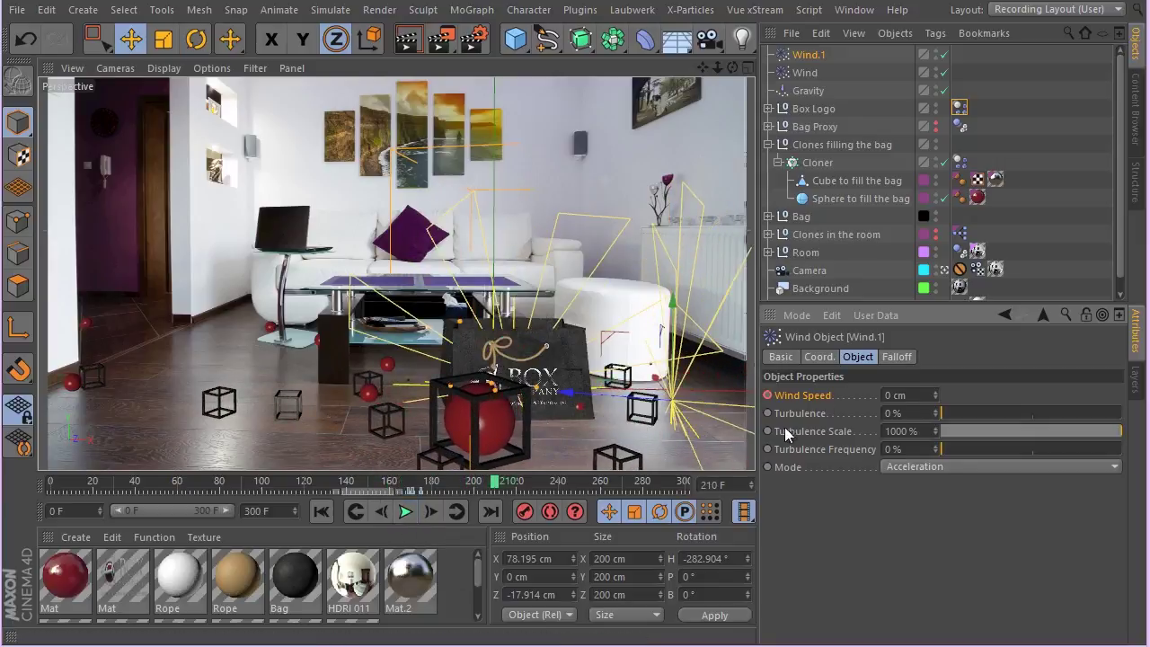
# Step: Return to the keyframe at frame 171 and raise the second Wind's speed there to 40 cm
pyautogui.click(355, 512)
pyautogui.click(355, 512)
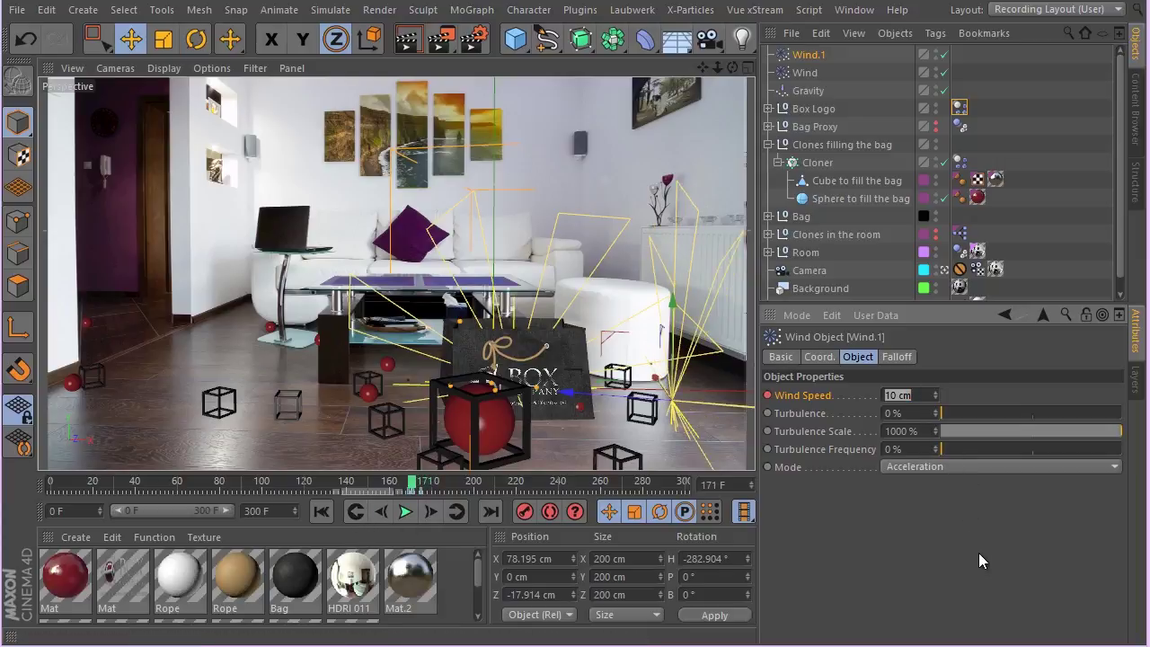
pyautogui.write('40')
pyautogui.press('Return')
# Step: Play the simulation from the first frame to check how far the stronger sideways gust pushes the box logo
pyautogui.click(324, 511)
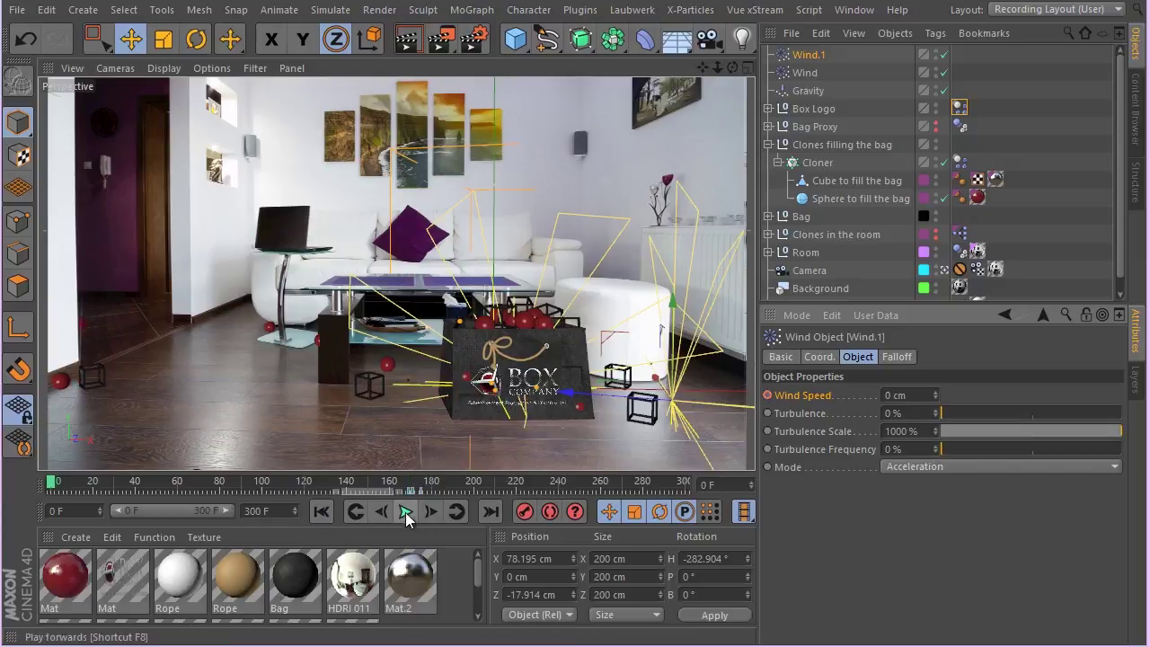
pyautogui.click(407, 512)
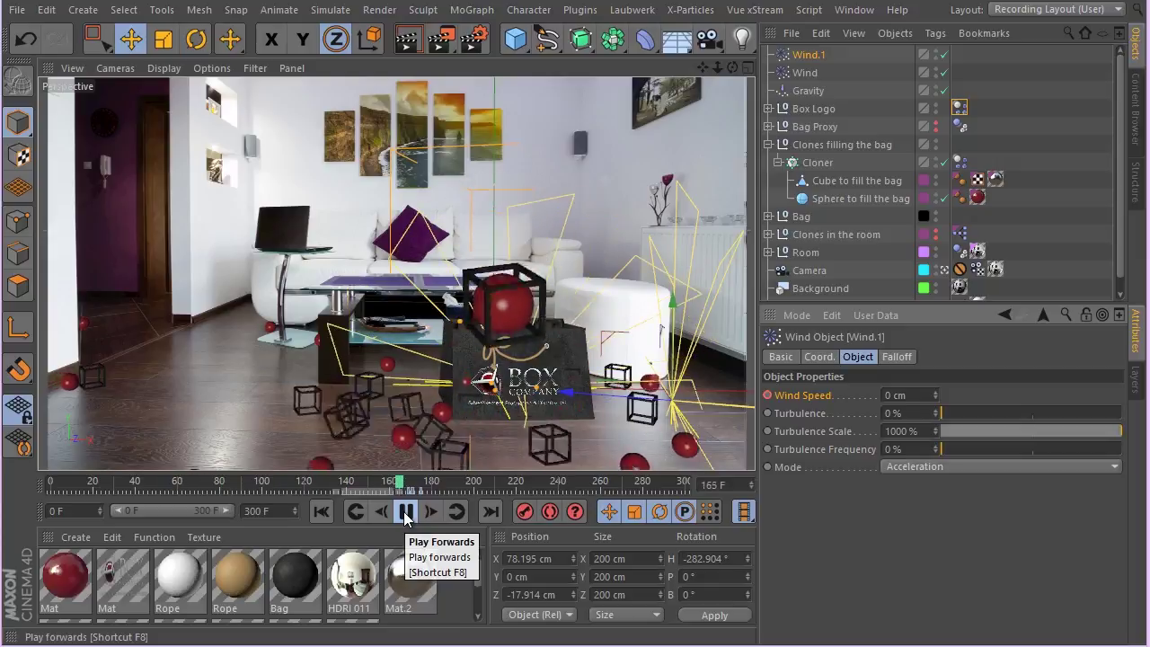
pyautogui.click(405, 516)
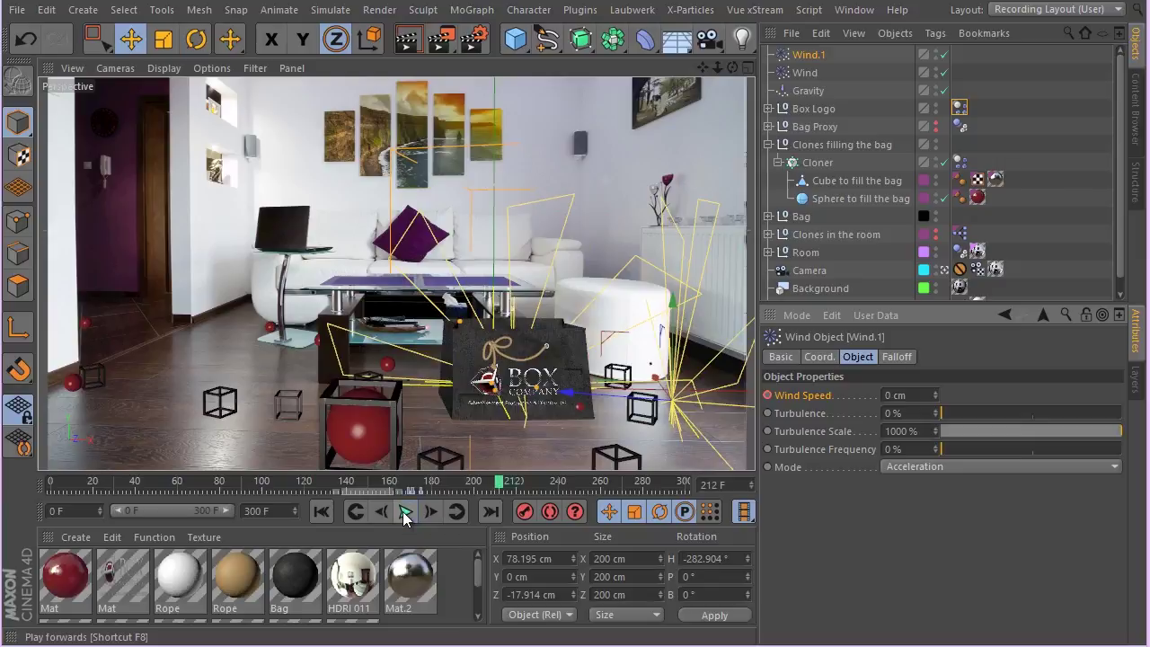
# Step: Rotate the second Wind to a heading of about -297°, and replay the simulation from the first frame to check the logo's path
pyautogui.press('r')
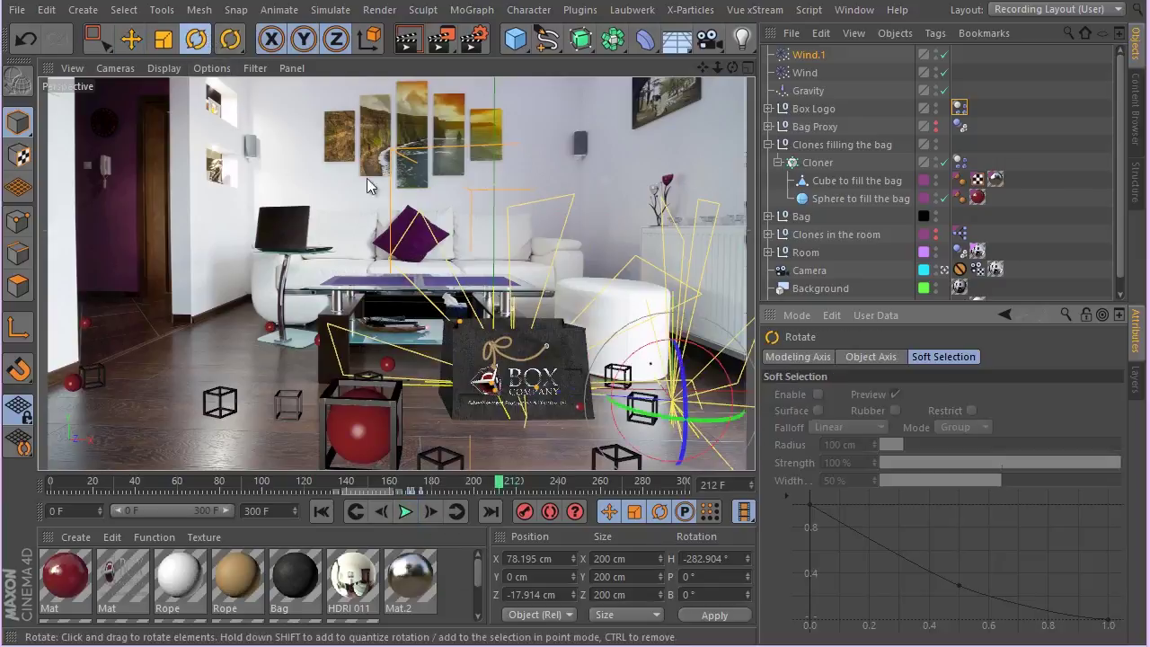
pyautogui.moveTo(676, 418); pyautogui.dragTo(667, 421)
pyautogui.click(321, 511)
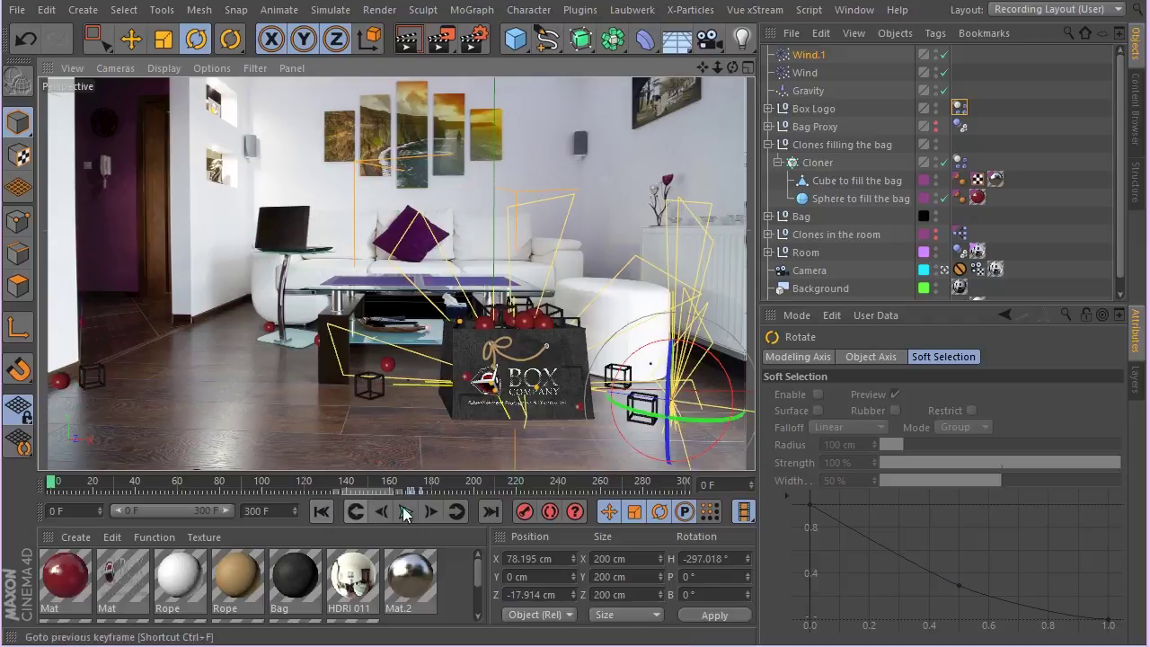
pyautogui.click(405, 513)
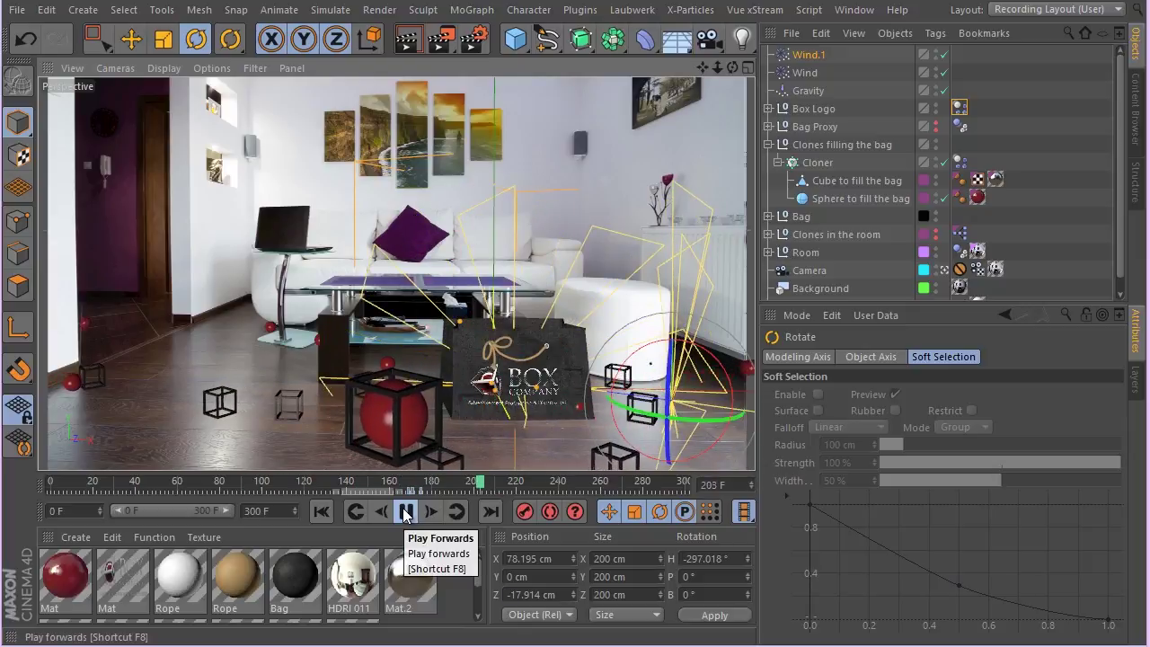
pyautogui.click(405, 513)
# Step: Raise the second Wind's speed to 100 cm at the frame 171 keyframe and replay the simulation from the first frame
pyautogui.click(620, 384)
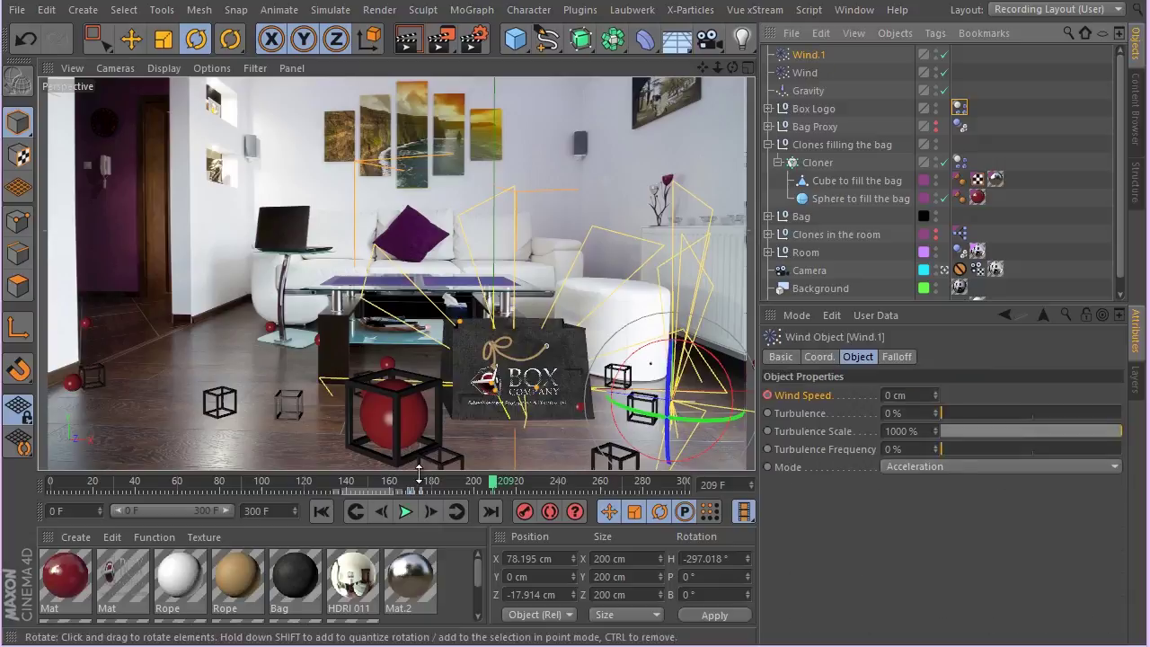
pyautogui.click(362, 512)
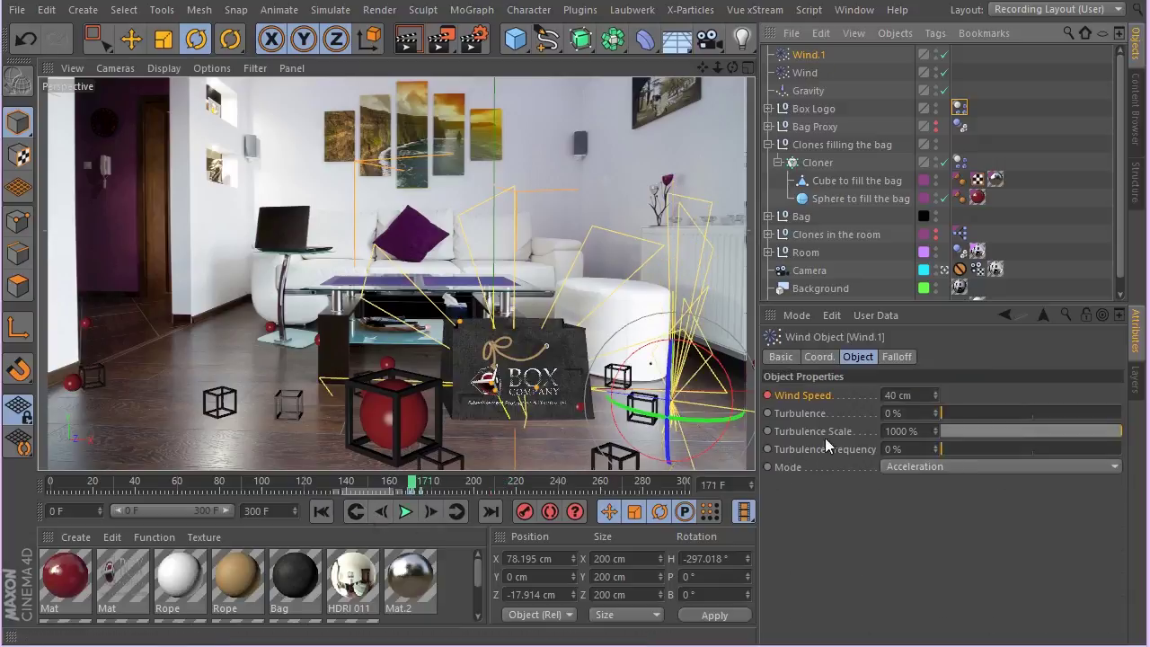
pyautogui.click(890, 395)
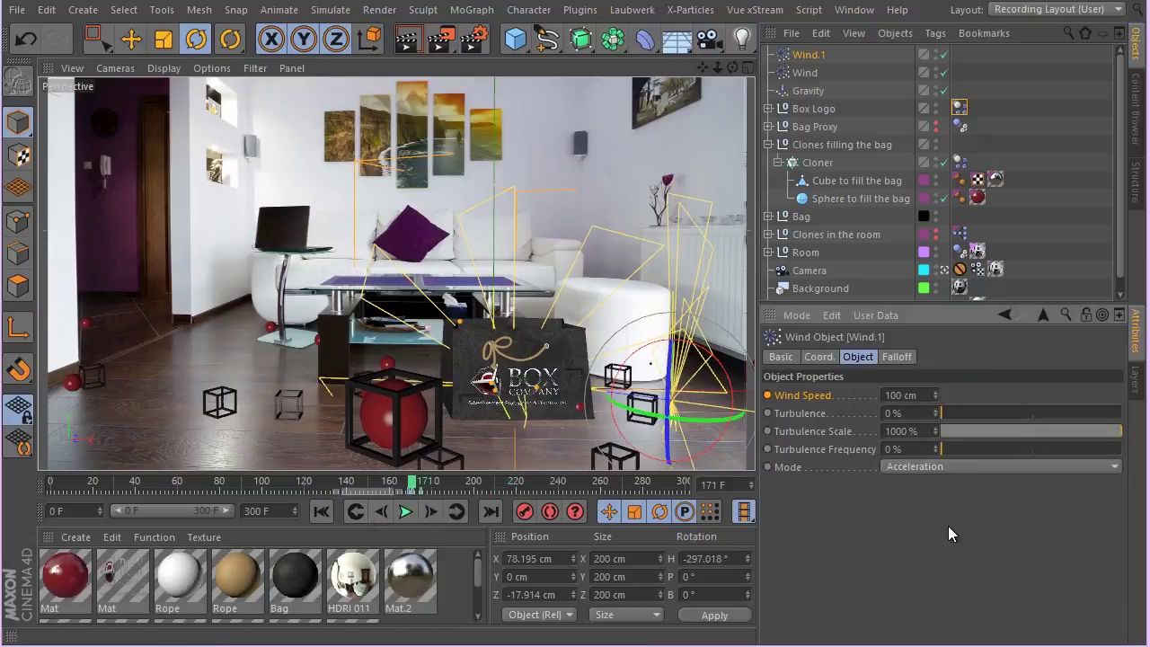
pyautogui.click(339, 512)
pyautogui.click(405, 512)
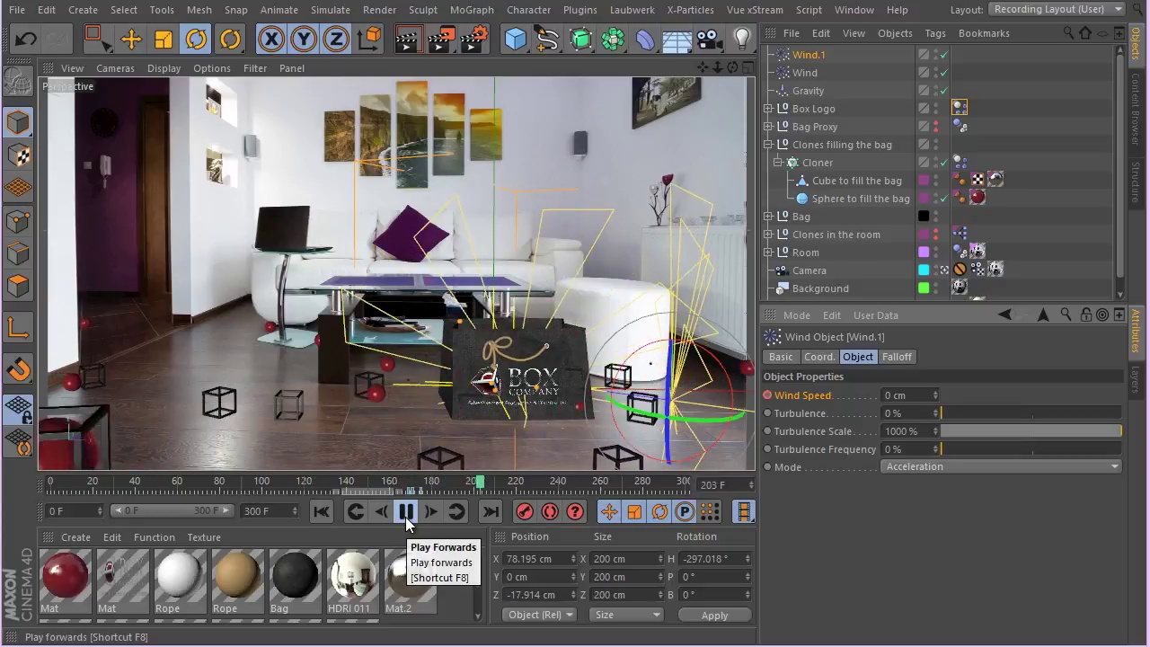
pyautogui.click(406, 514)
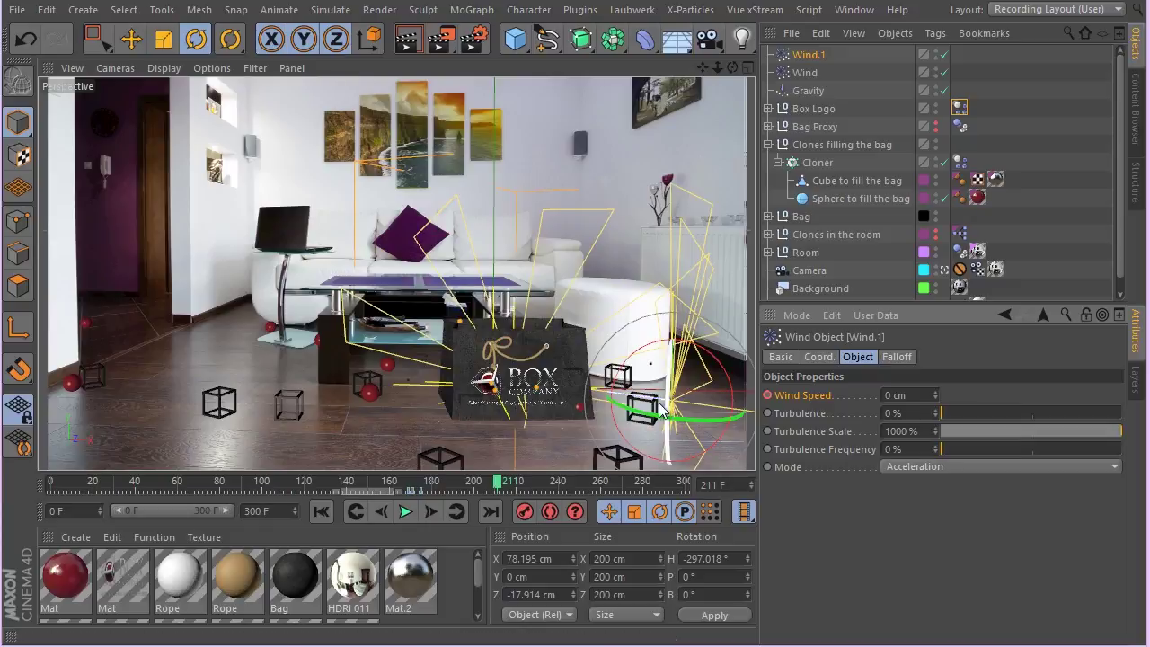
# Step: Move the second Wind in the Top view to about X 87 cm, Z -74 cm, and return to the Perspective view
pyautogui.middleClick(552, 321)
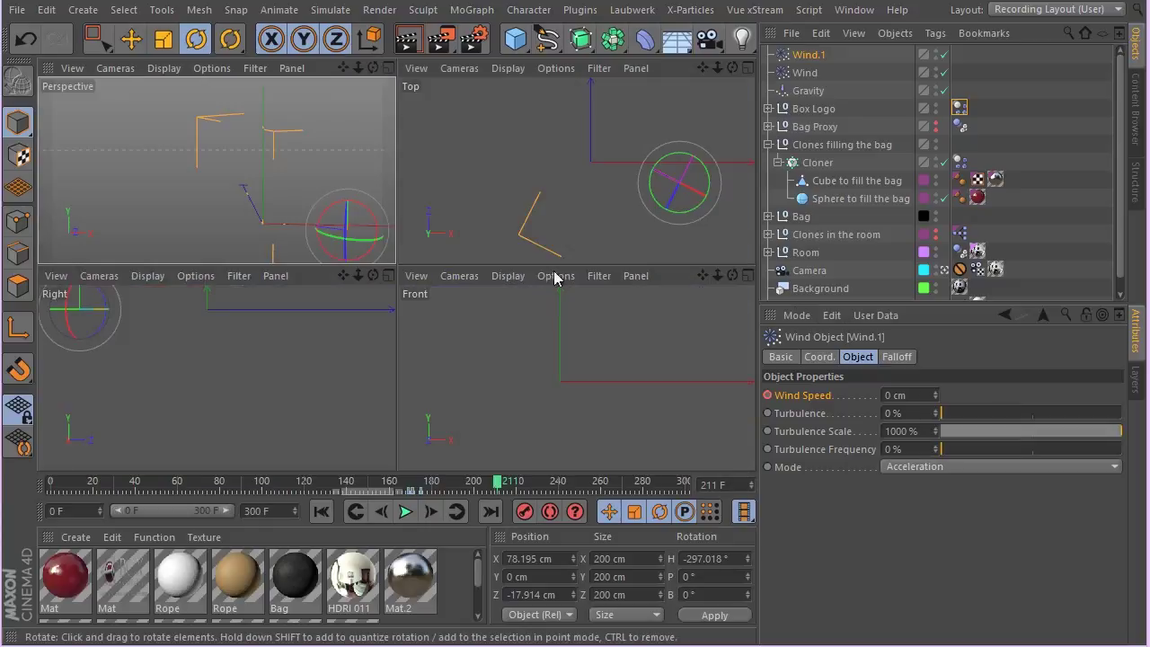
pyautogui.middleClick(557, 266)
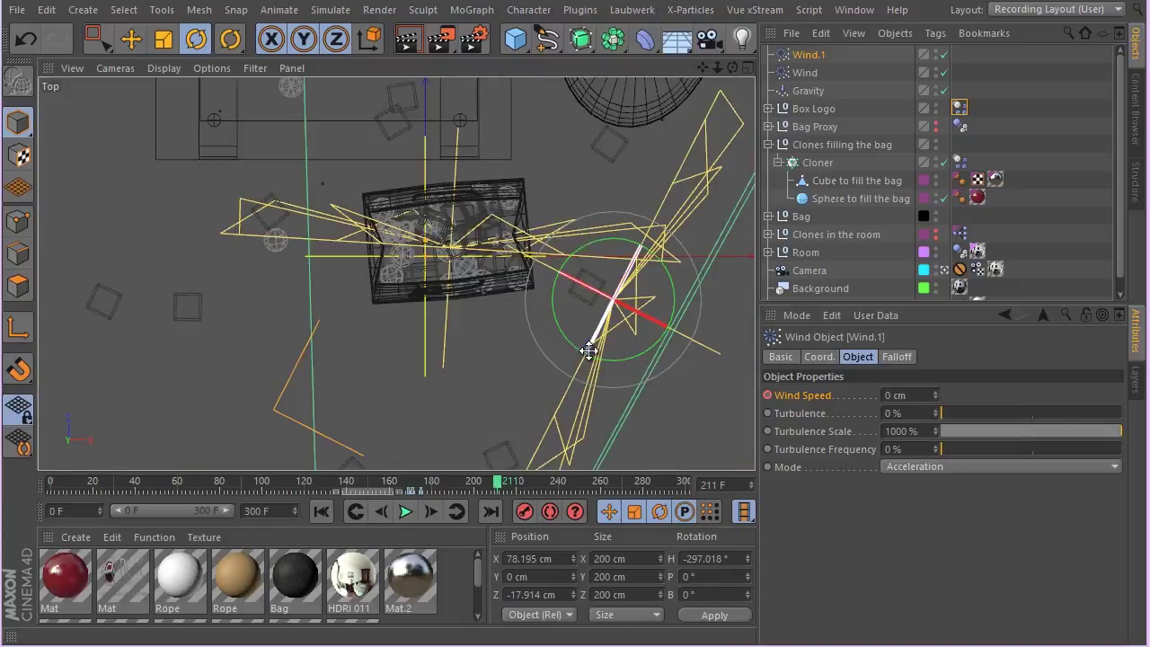
pyautogui.scroll(-4, 587, 350)
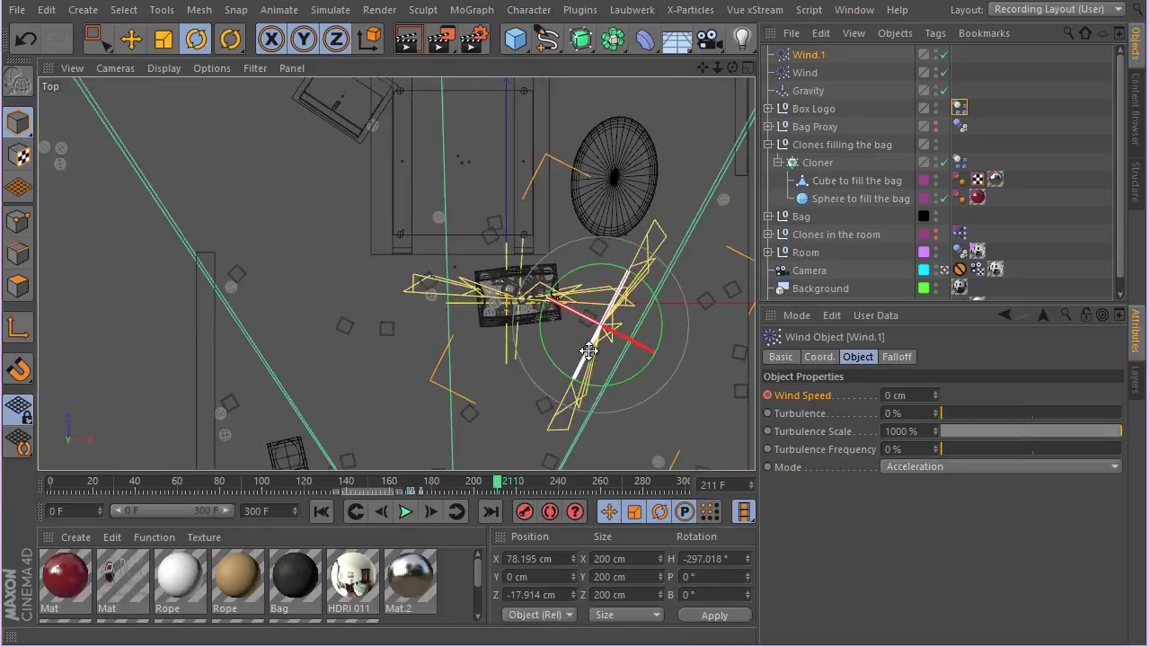
pyautogui.click(131, 39)
pyautogui.moveTo(580, 249); pyautogui.dragTo(592, 324)
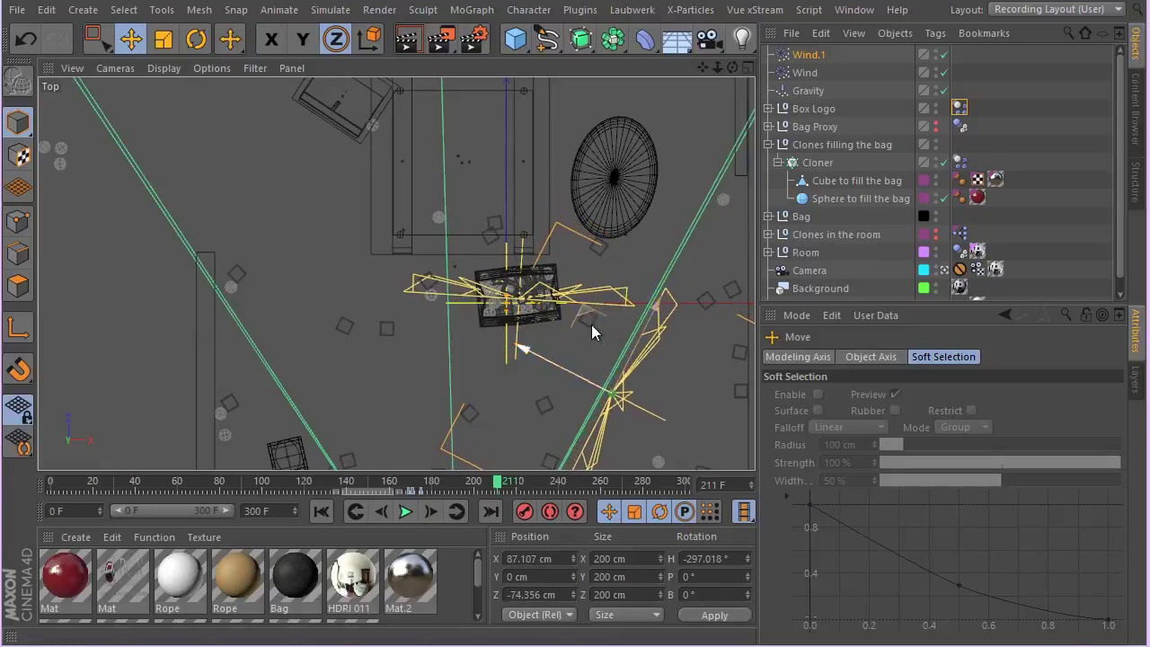
pyautogui.middleClick(518, 352)
pyautogui.middleClick(332, 241)
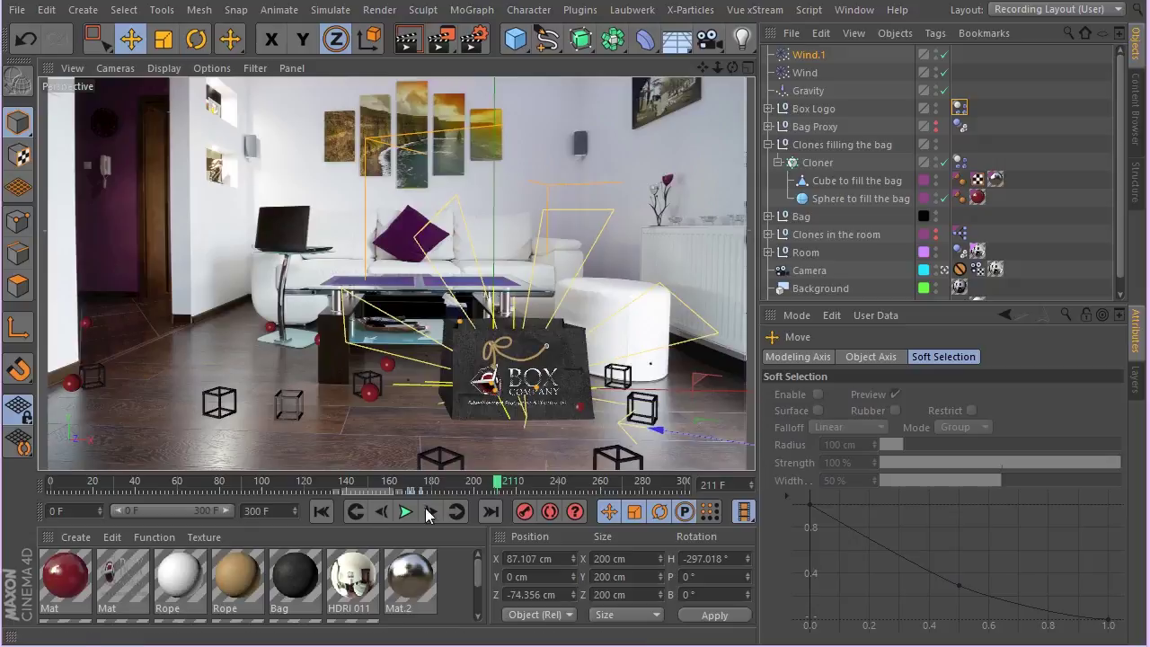
# Step: Play the simulation to check how the box logo moves with the second Wind in its new position
pyautogui.click(358, 515)
pyautogui.click(404, 511)
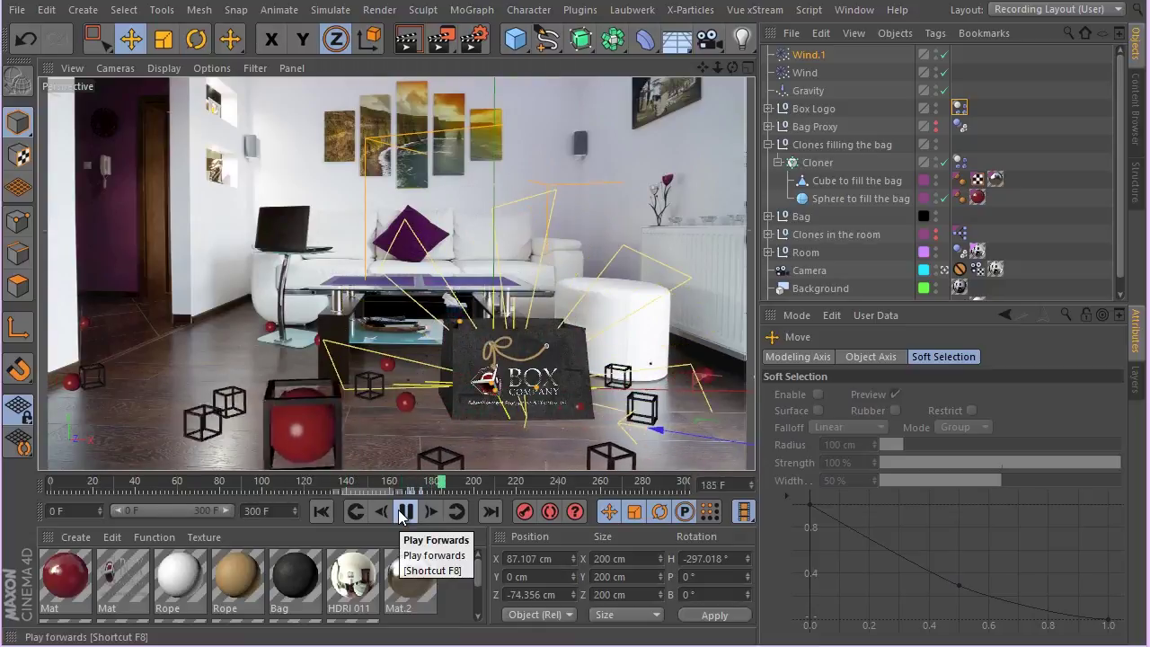
pyautogui.click(402, 514)
pyautogui.click(402, 513)
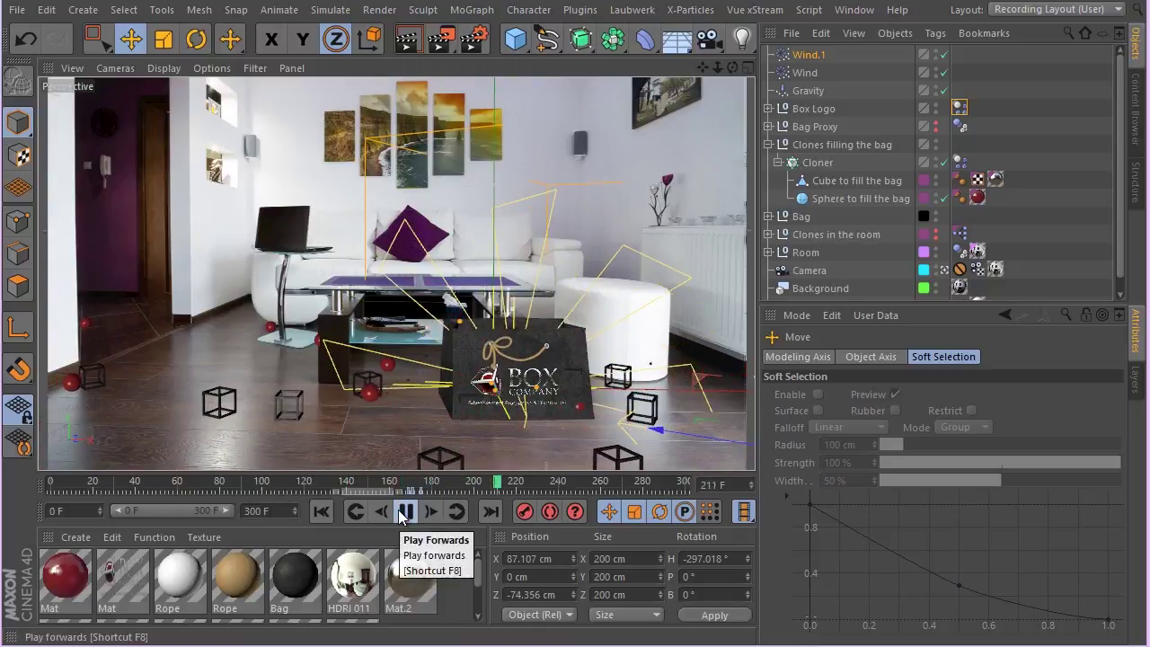
pyautogui.click(402, 513)
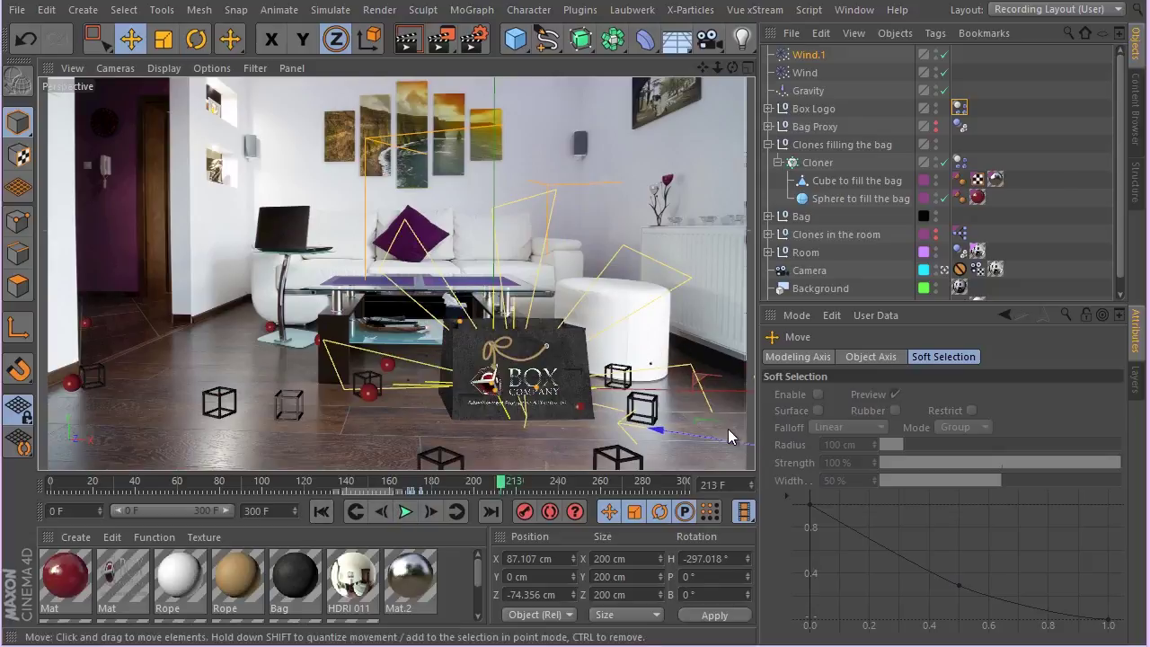
# Step: Slide the second Wind to about X 53 cm, Z -57 cm, and rotate its heading to about -323°
pyautogui.moveTo(714, 441); pyautogui.dragTo(593, 428)
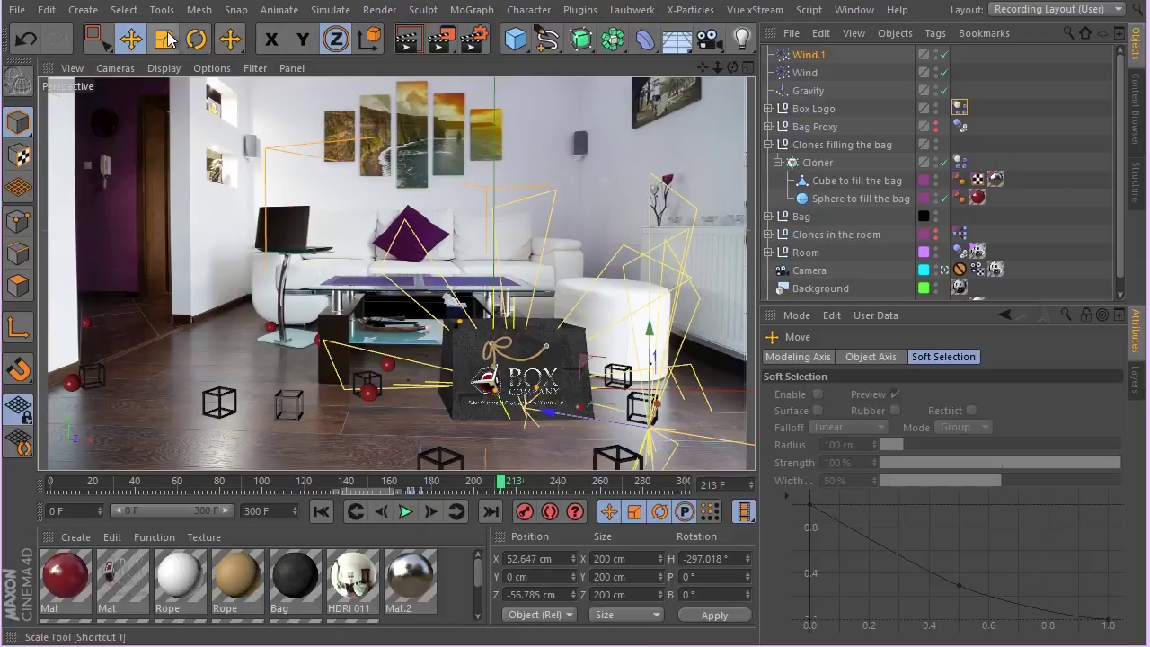
pyautogui.click(196, 39)
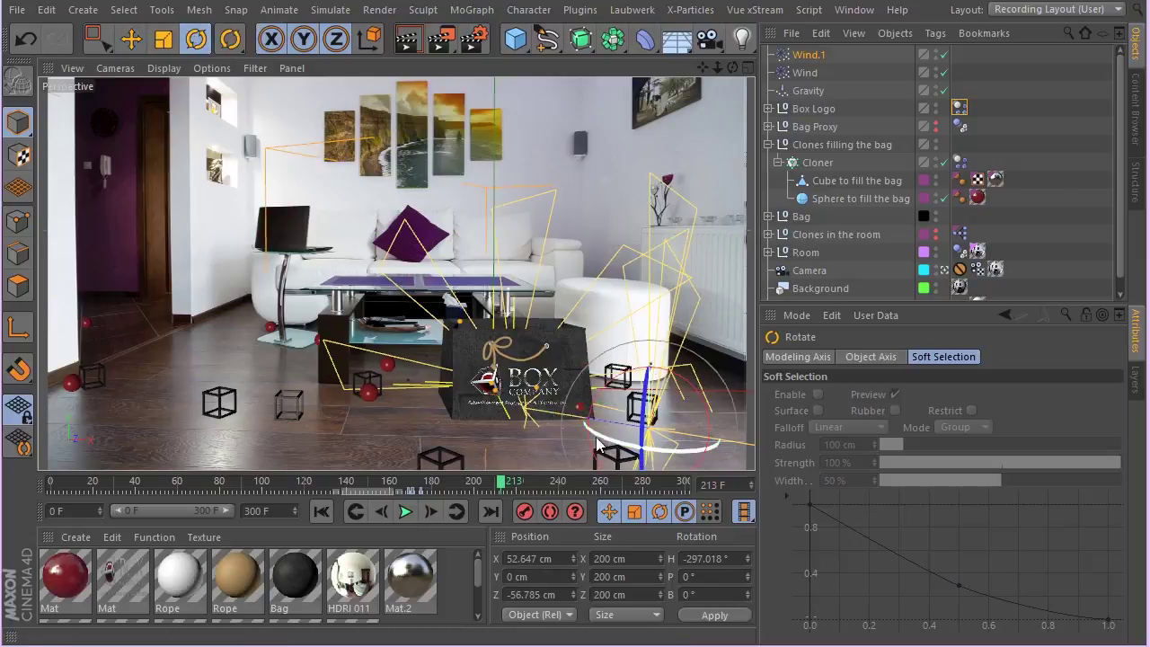
pyautogui.moveTo(596, 437); pyautogui.dragTo(568, 440)
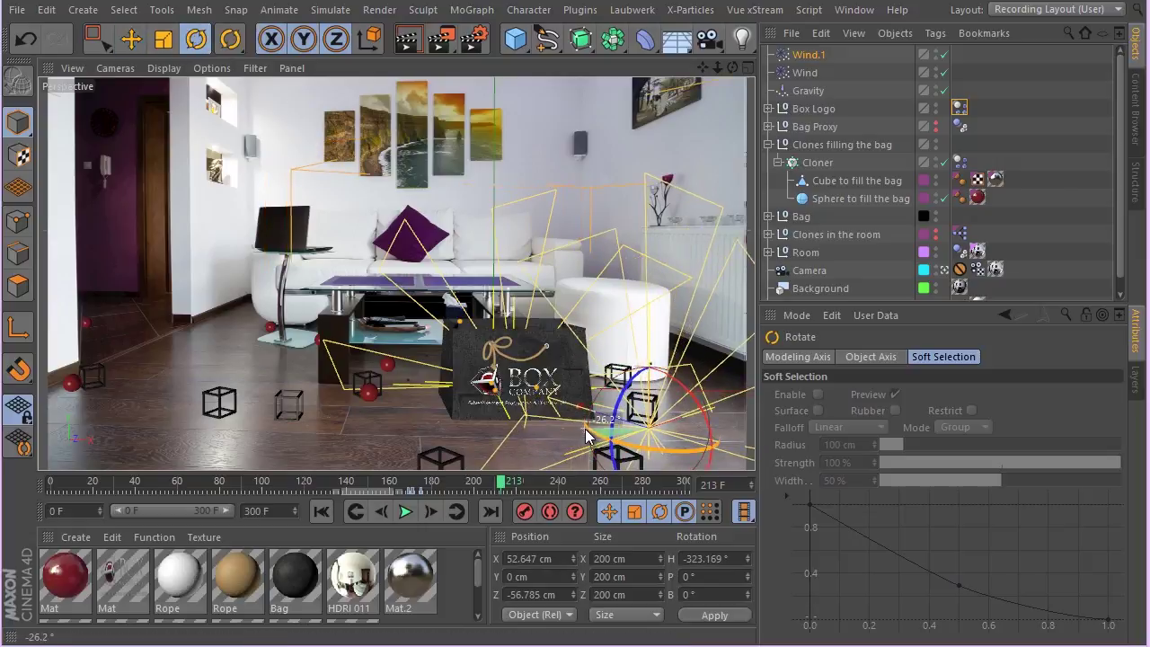
# Step: Play the simulation twice from the first frame to check where the repositioned second Wind sends the box logo
pyautogui.click(326, 513)
pyautogui.click(404, 511)
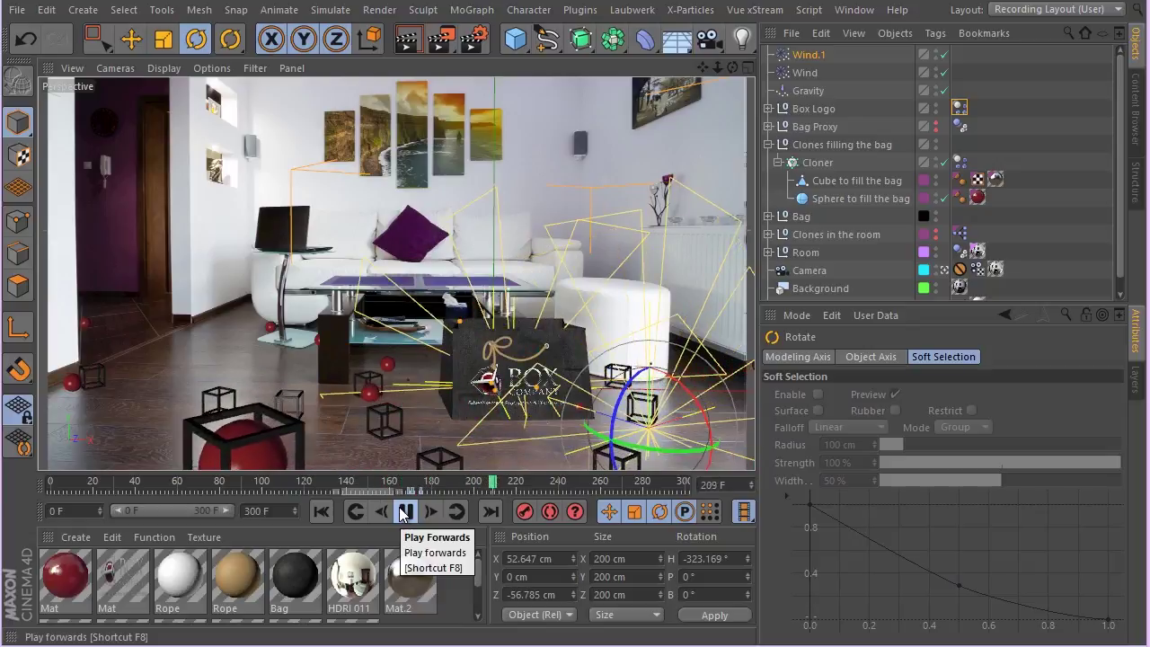
pyautogui.click(402, 512)
pyautogui.click(321, 511)
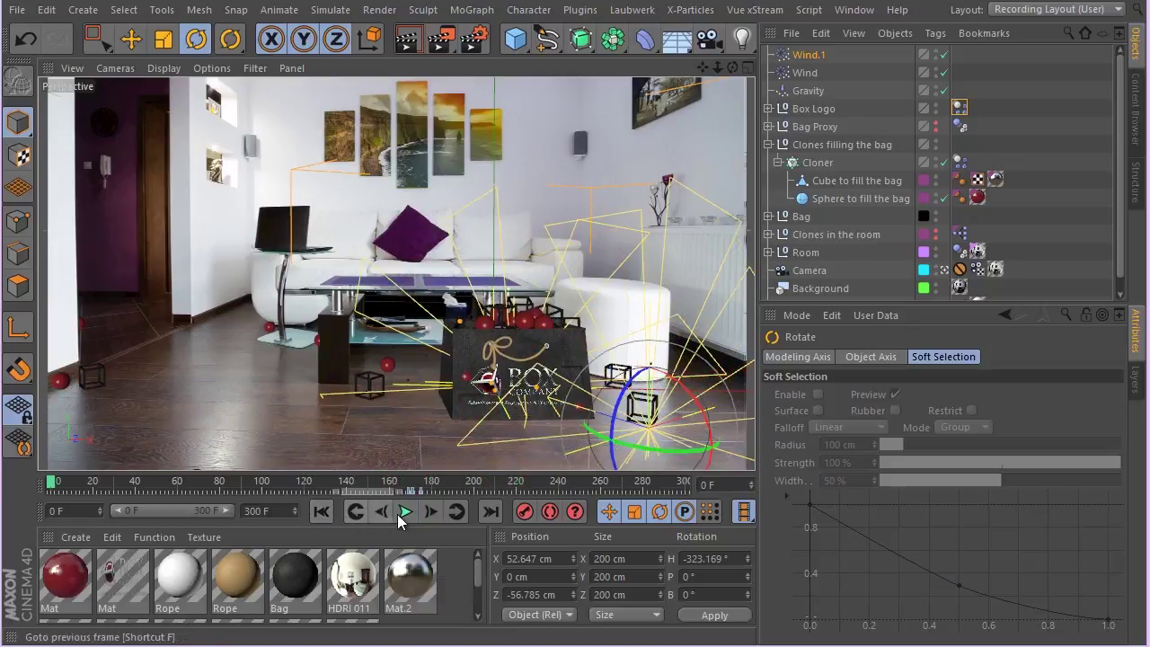
pyautogui.click(404, 511)
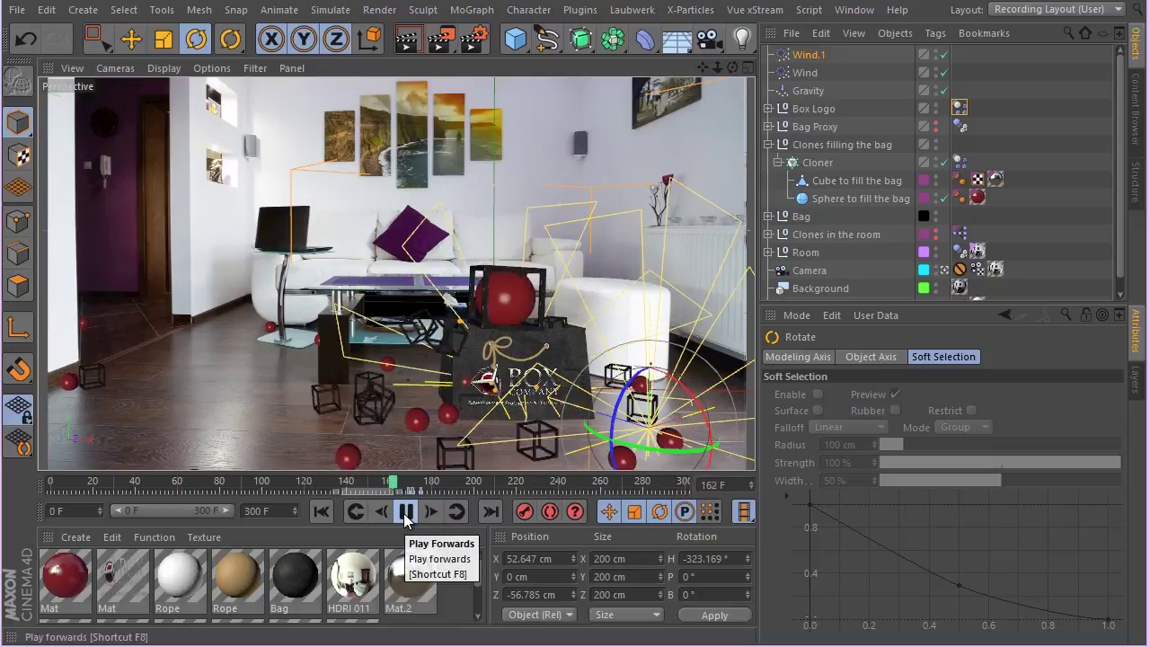
pyautogui.click(405, 512)
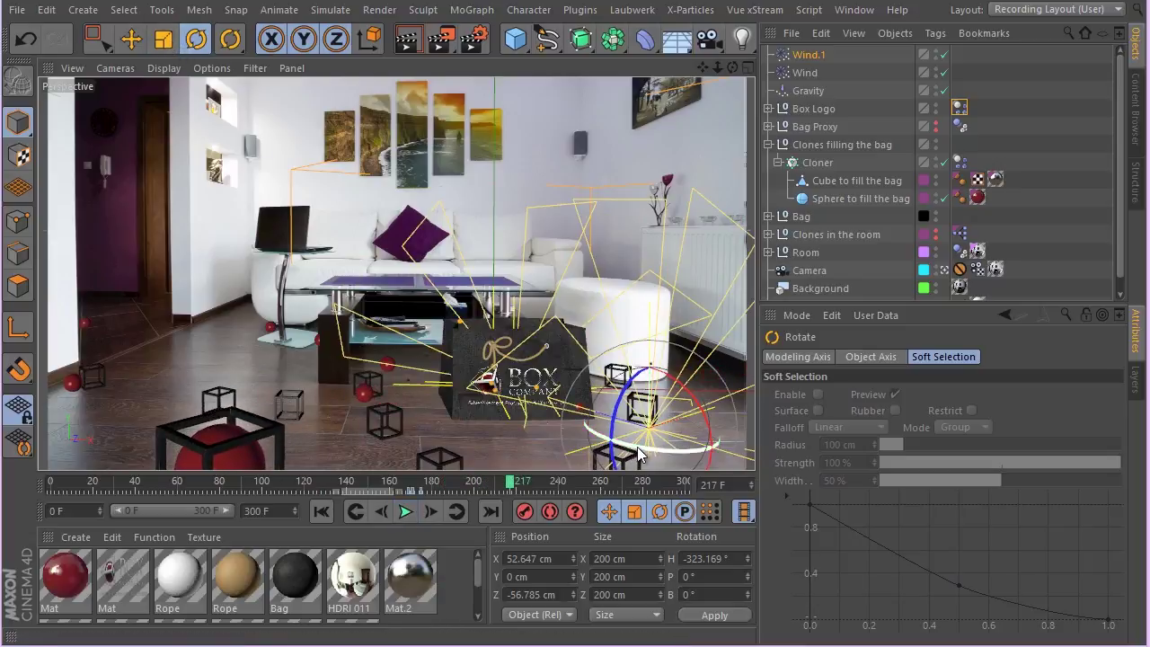
# Step: Rotate the second Wind to a heading of about -277° and replay the simulation from the first frame
pyautogui.moveTo(639, 454); pyautogui.dragTo(687, 453)
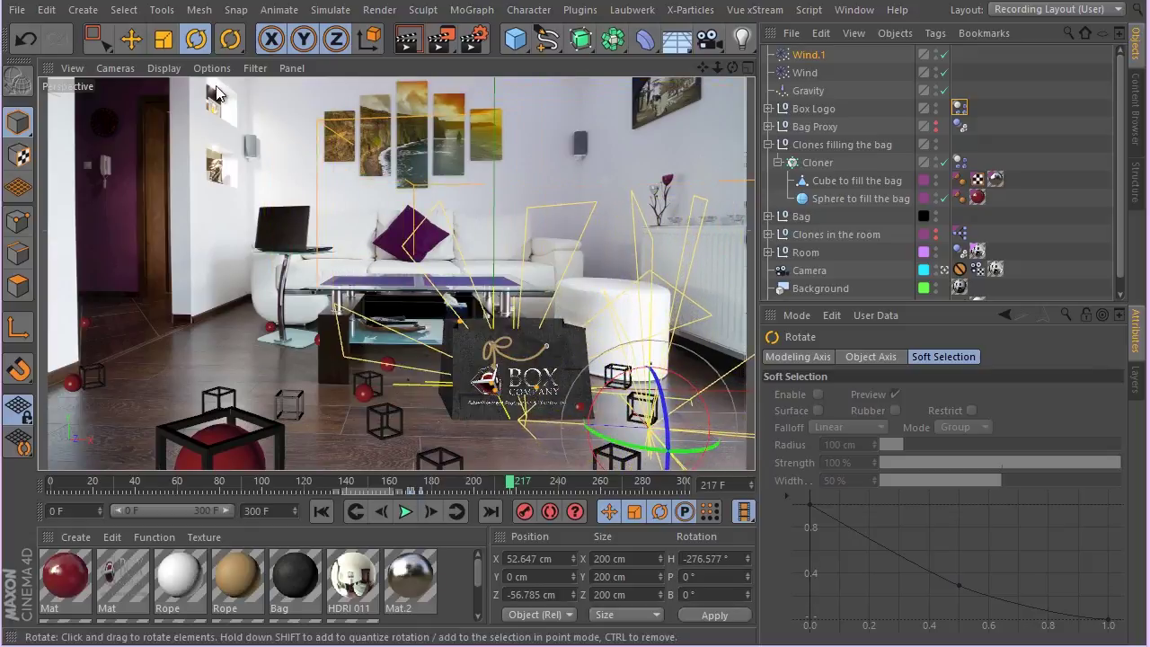
pyautogui.click(322, 510)
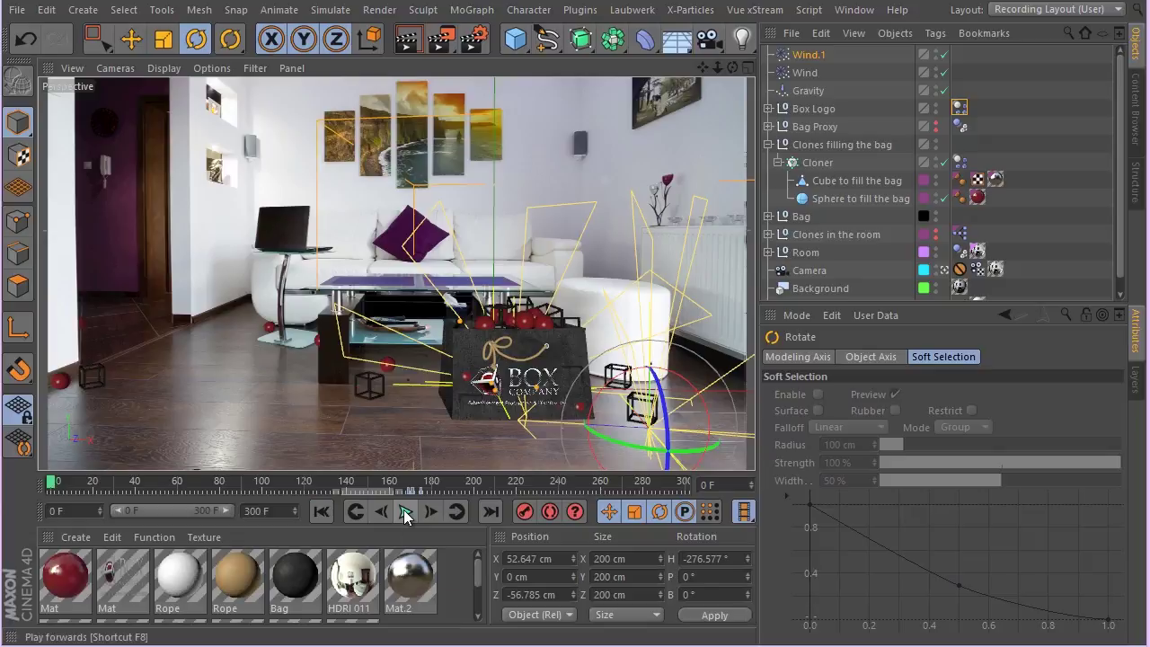
pyautogui.click(404, 512)
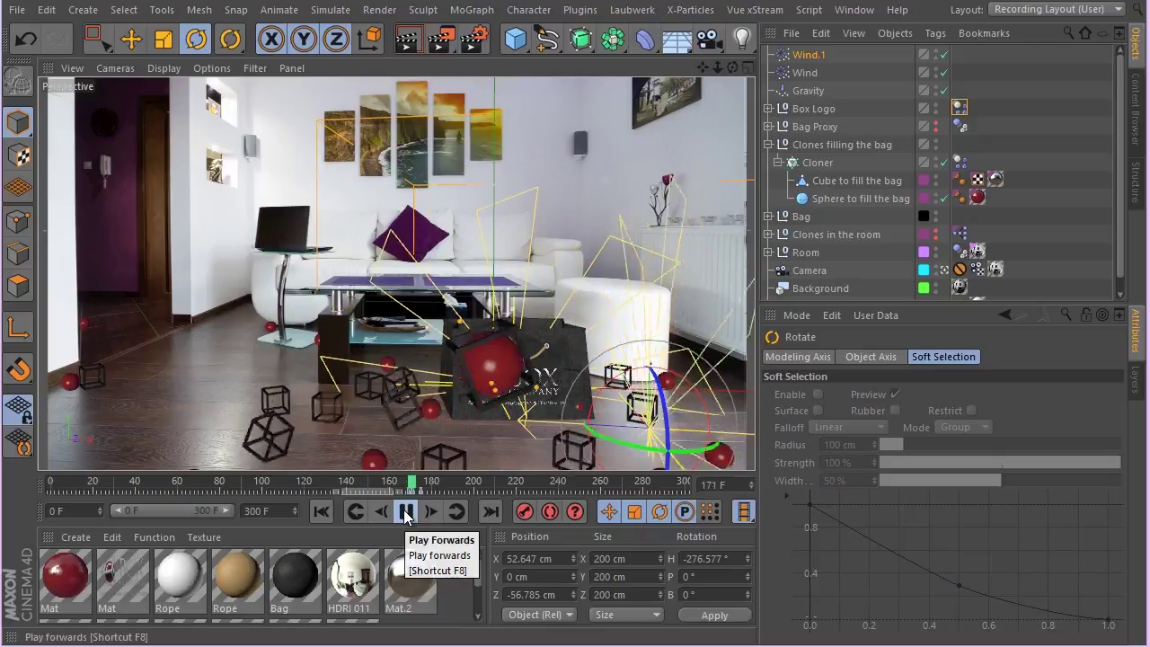
pyautogui.click(405, 514)
pyautogui.click(405, 512)
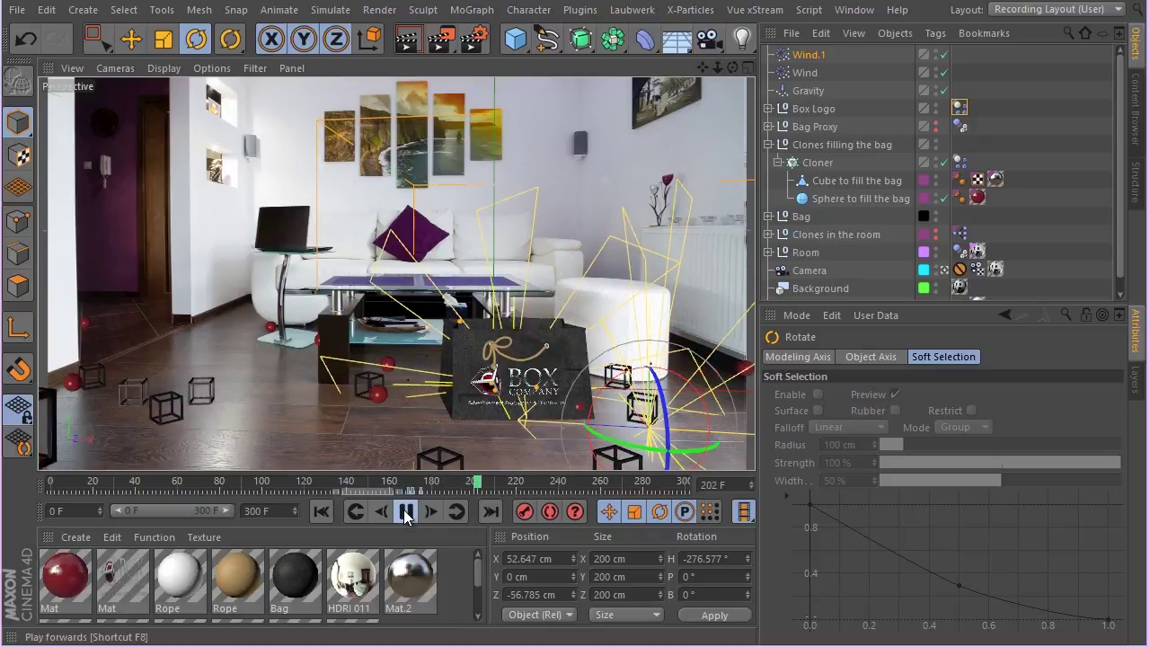
pyautogui.click(404, 512)
# Step: Set the second Wind's speed to 65 cm at the keyframe at frame 171
pyautogui.click(811, 55)
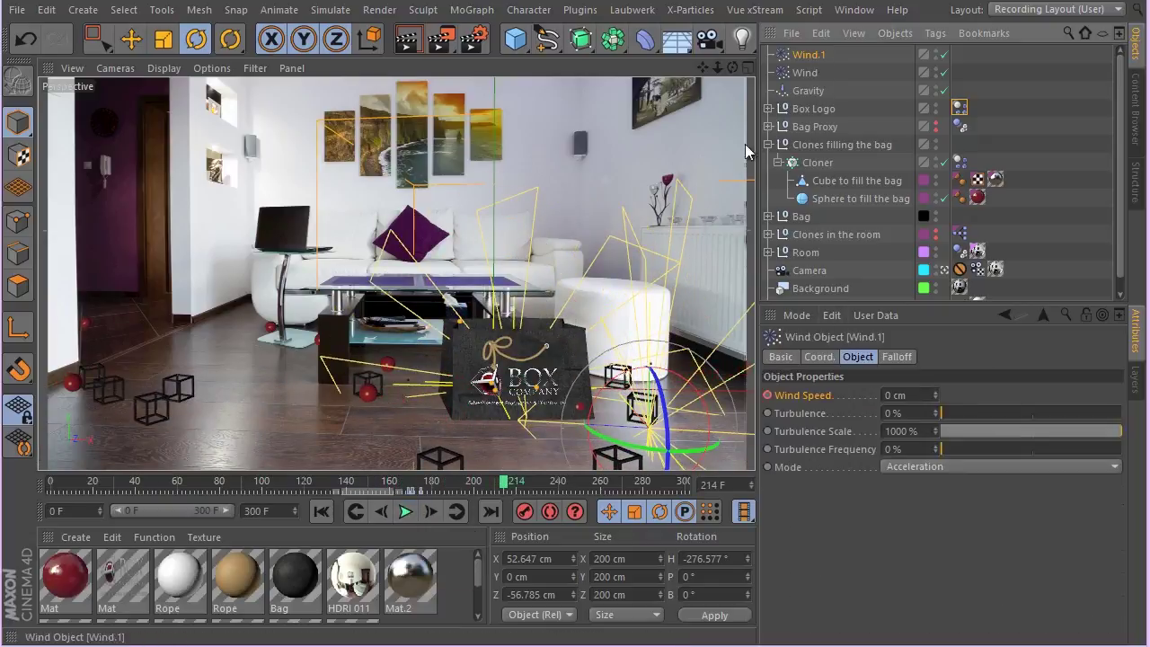
pyautogui.click(356, 512)
pyautogui.click(899, 395)
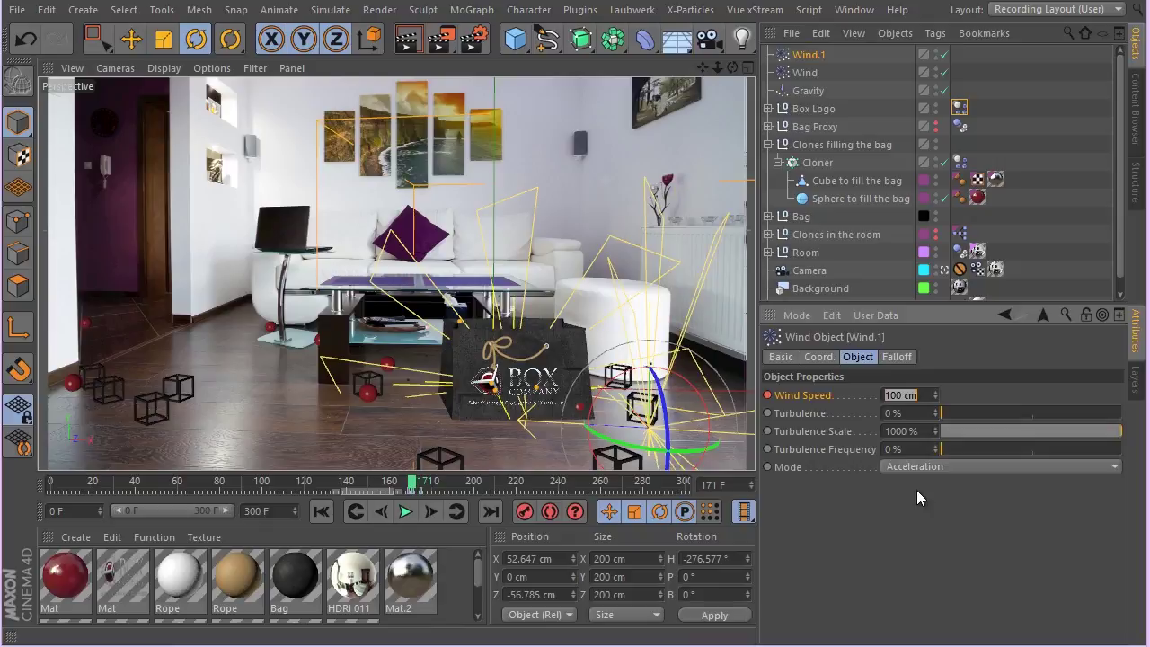
pyautogui.write('65')
pyautogui.press('Return')
# Step: Replay the simulation from the first frame to check how the reduced sideways gust moves the box logo
pyautogui.click(321, 511)
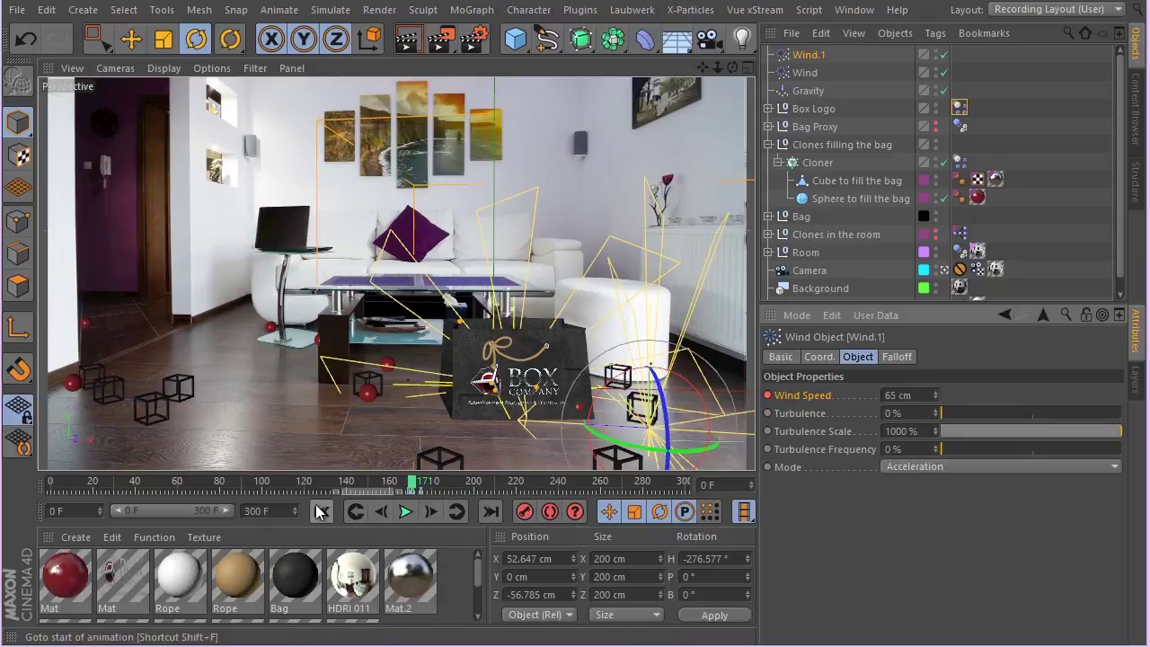
pyautogui.click(399, 512)
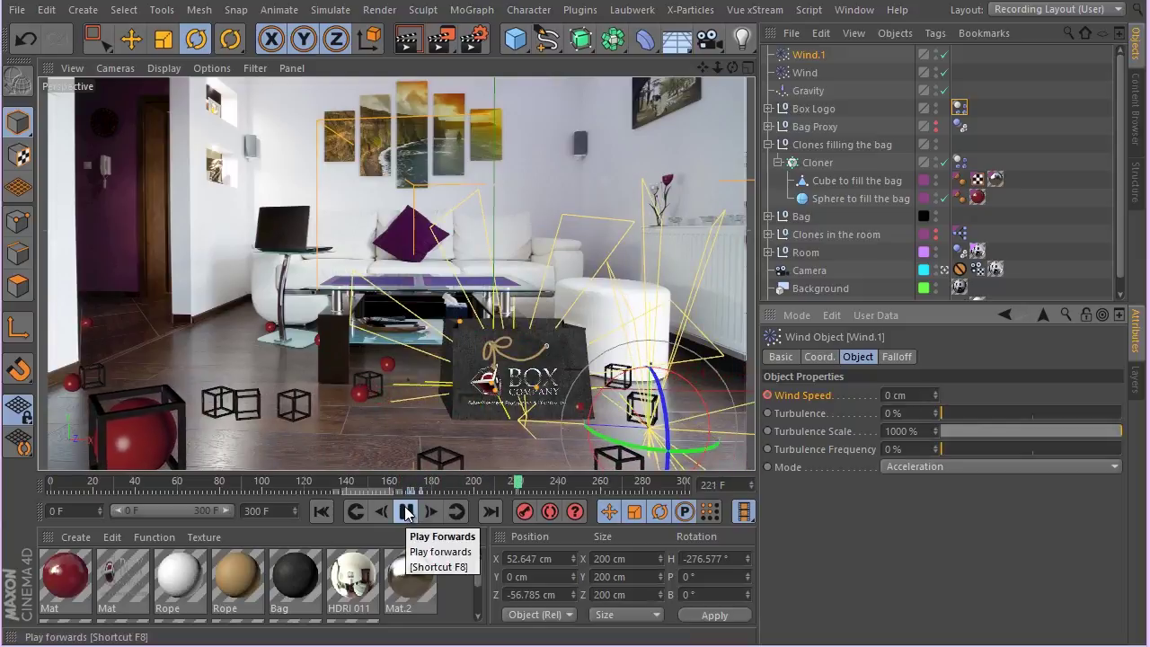
pyautogui.click(406, 512)
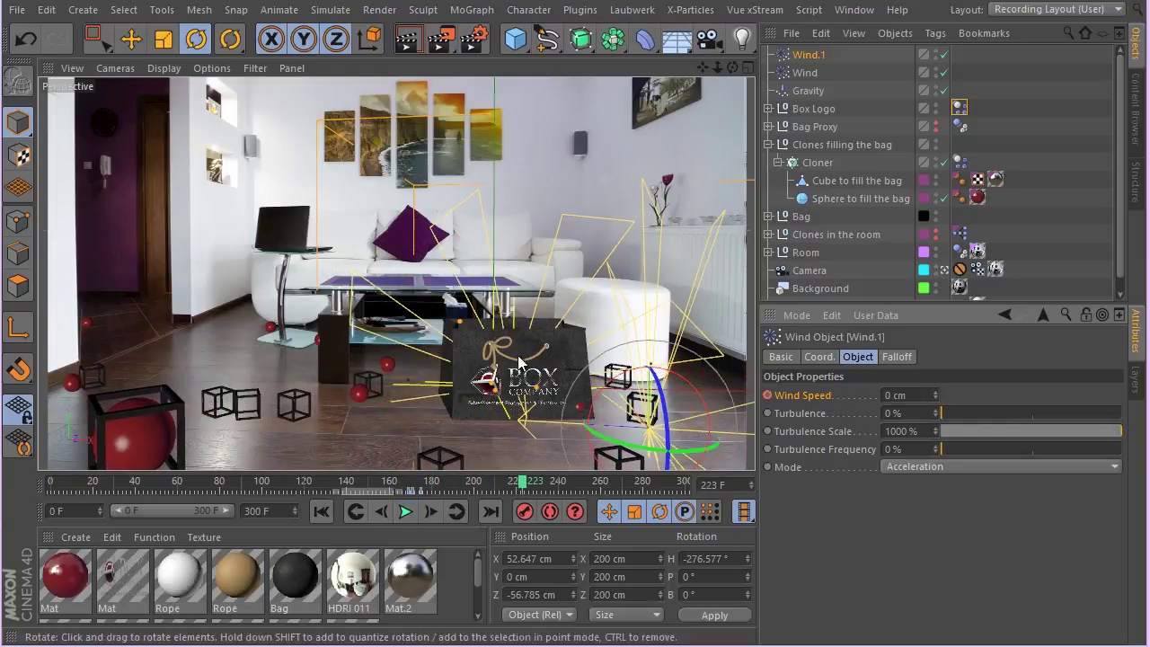
pyautogui.click(406, 516)
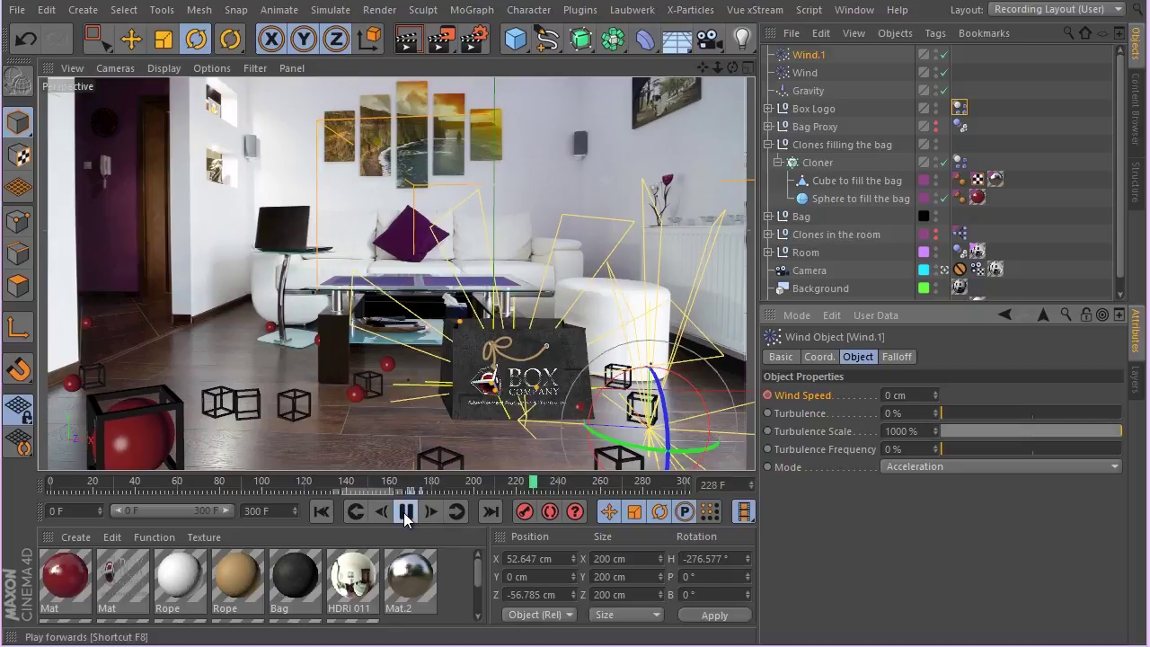
pyautogui.click(405, 511)
# Step: Rotate the second Wind to a heading of about -302° at the first frame and play the simulation
pyautogui.click(322, 511)
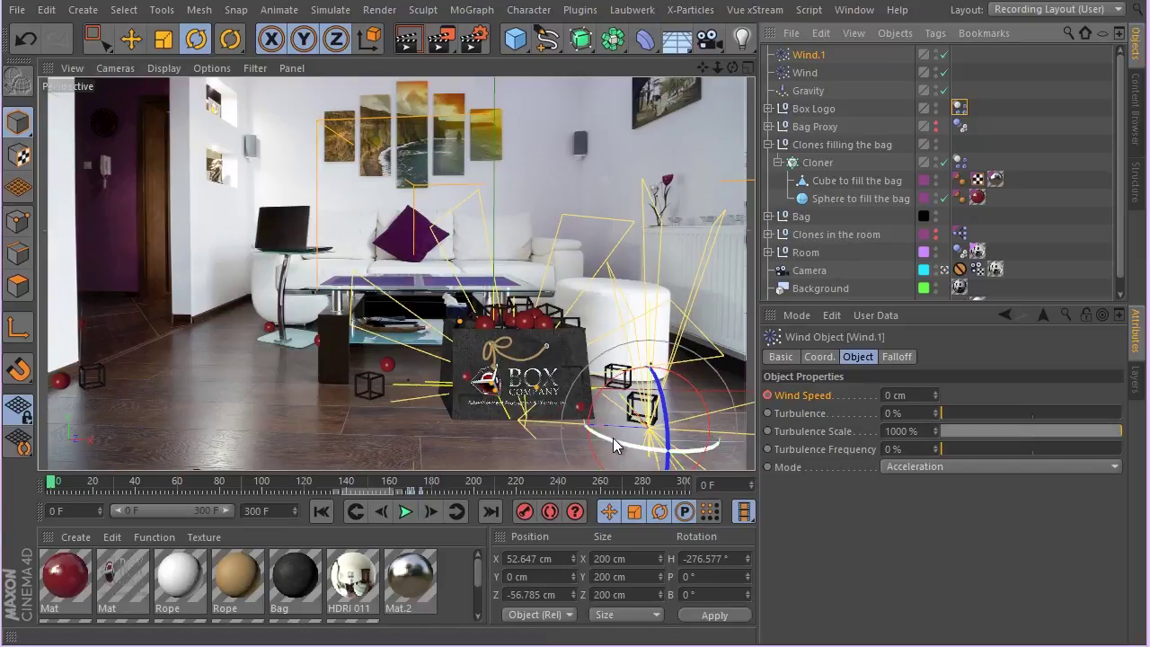
pyautogui.moveTo(613, 438); pyautogui.dragTo(605, 433)
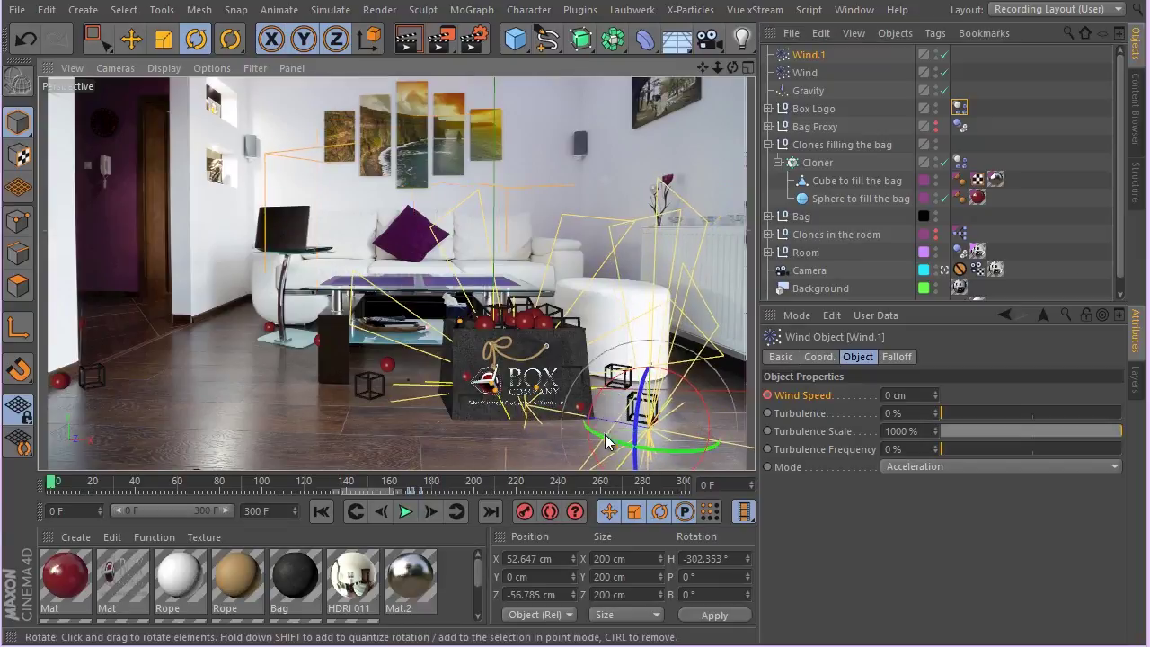
pyautogui.click(404, 512)
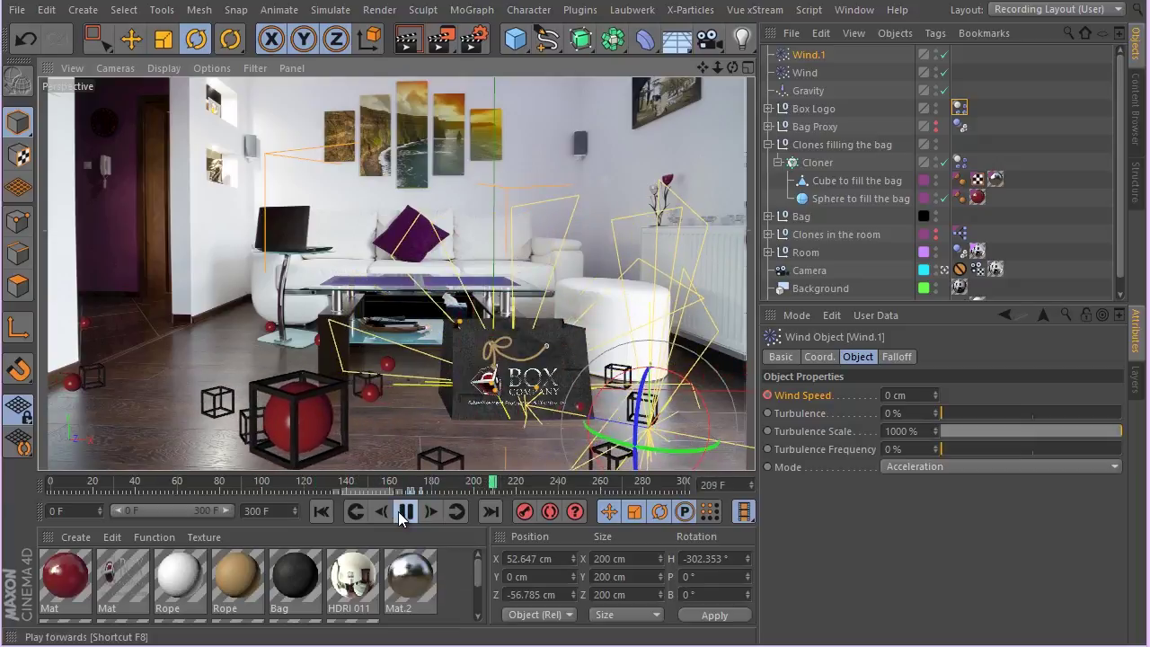
pyautogui.click(404, 511)
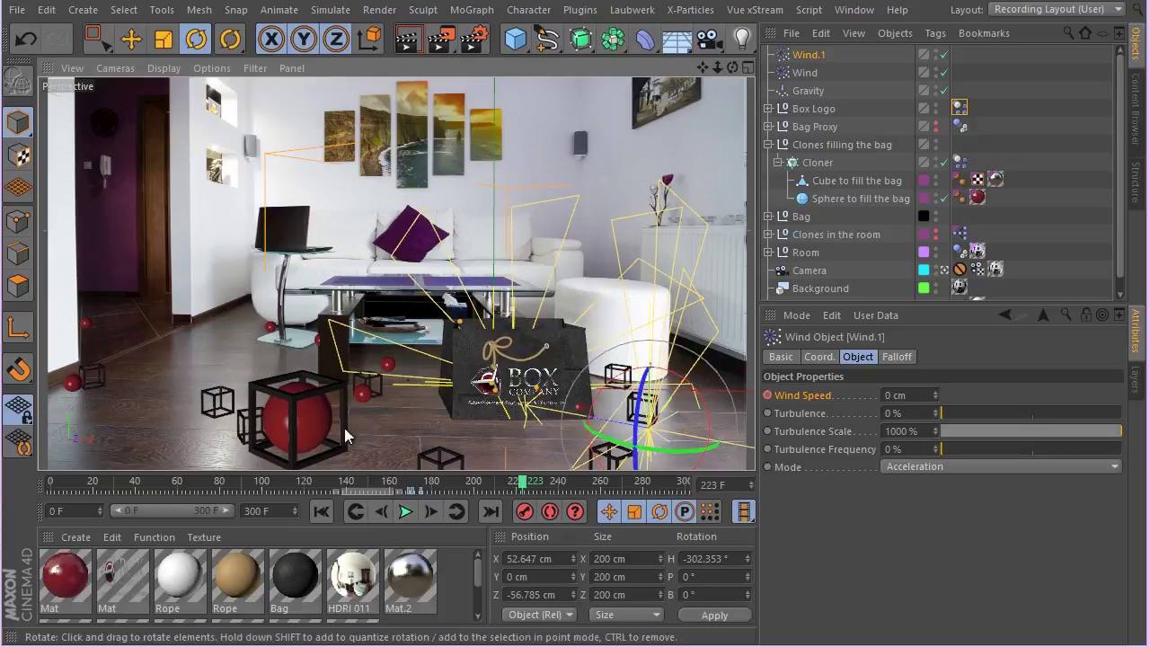
# Step: Replay the simulation from the first frame to verify the logo's final landing spot, and save the project
pyautogui.click(405, 511)
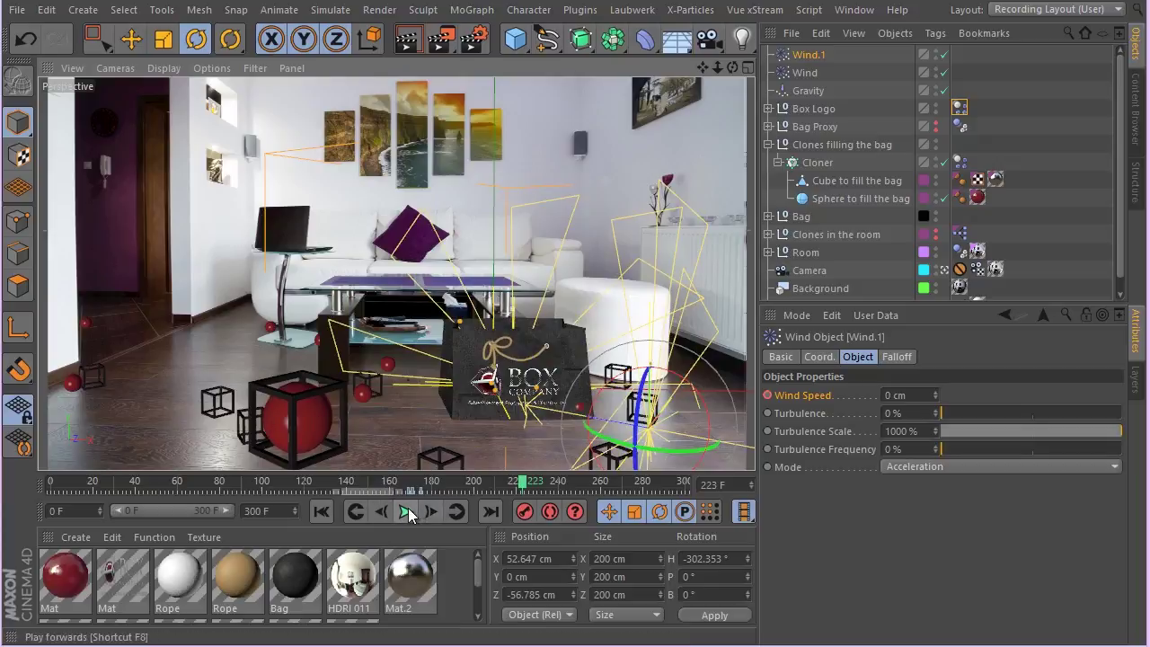
pyautogui.click(312, 511)
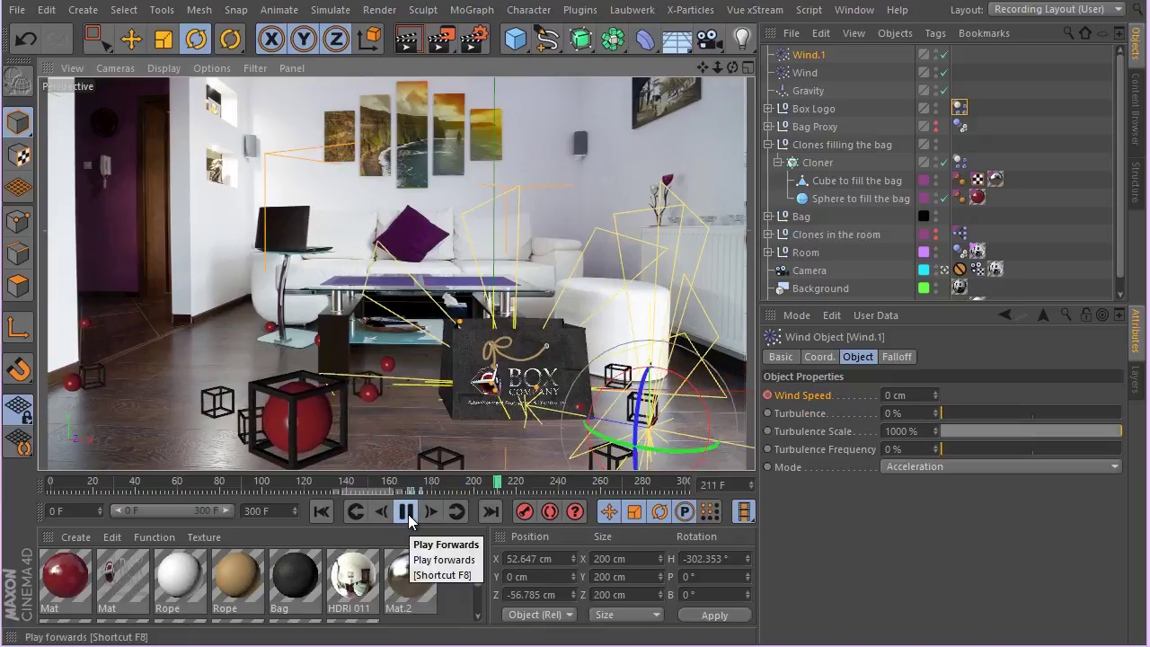
pyautogui.click(409, 513)
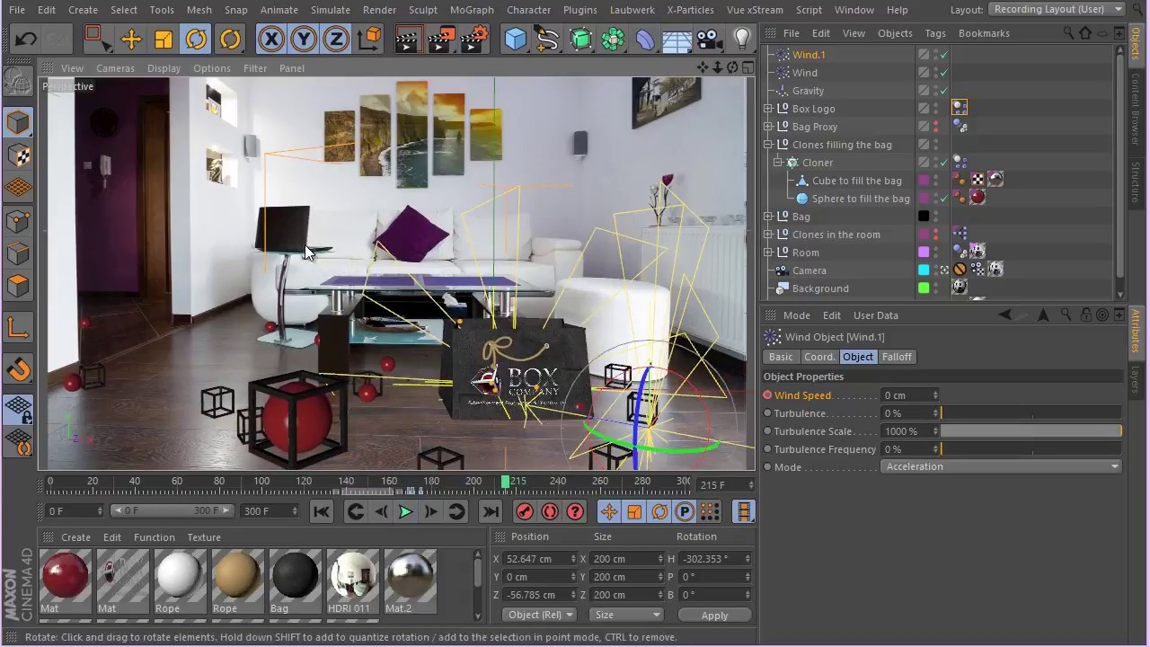
pyautogui.click(16, 9)
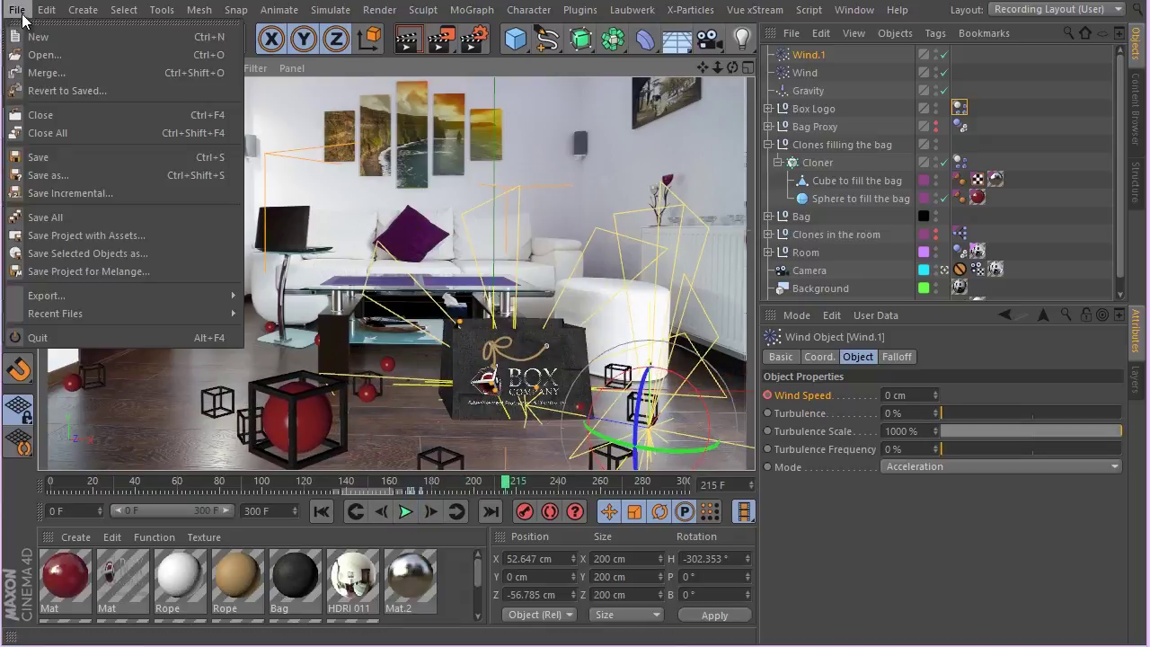
pyautogui.click(116, 158)
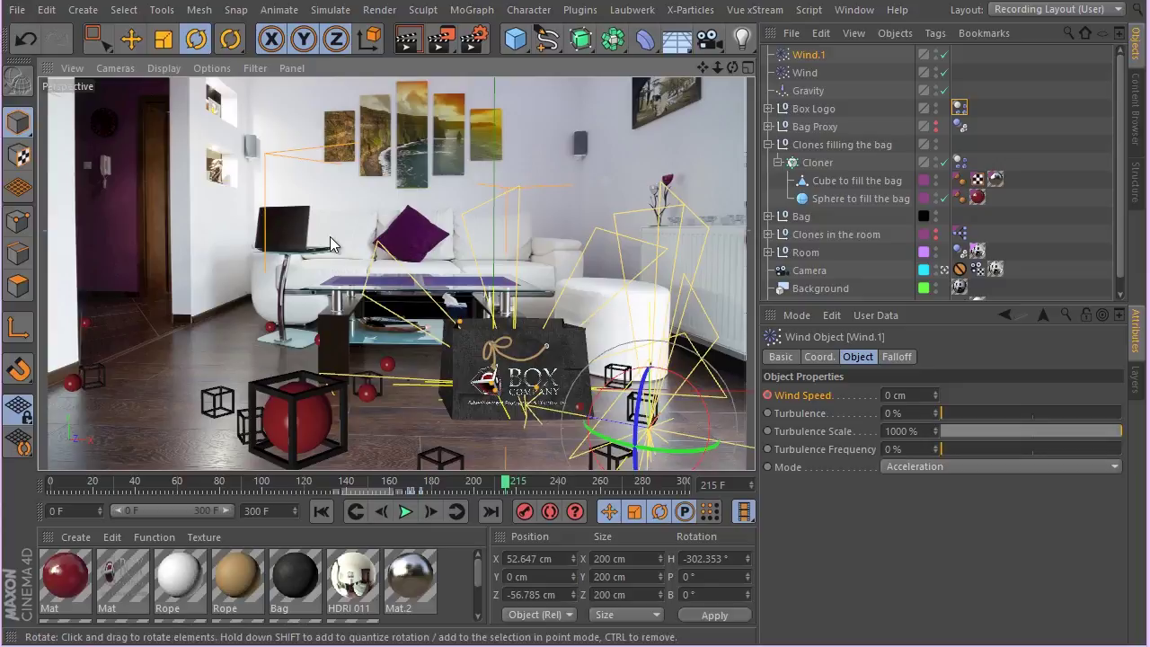